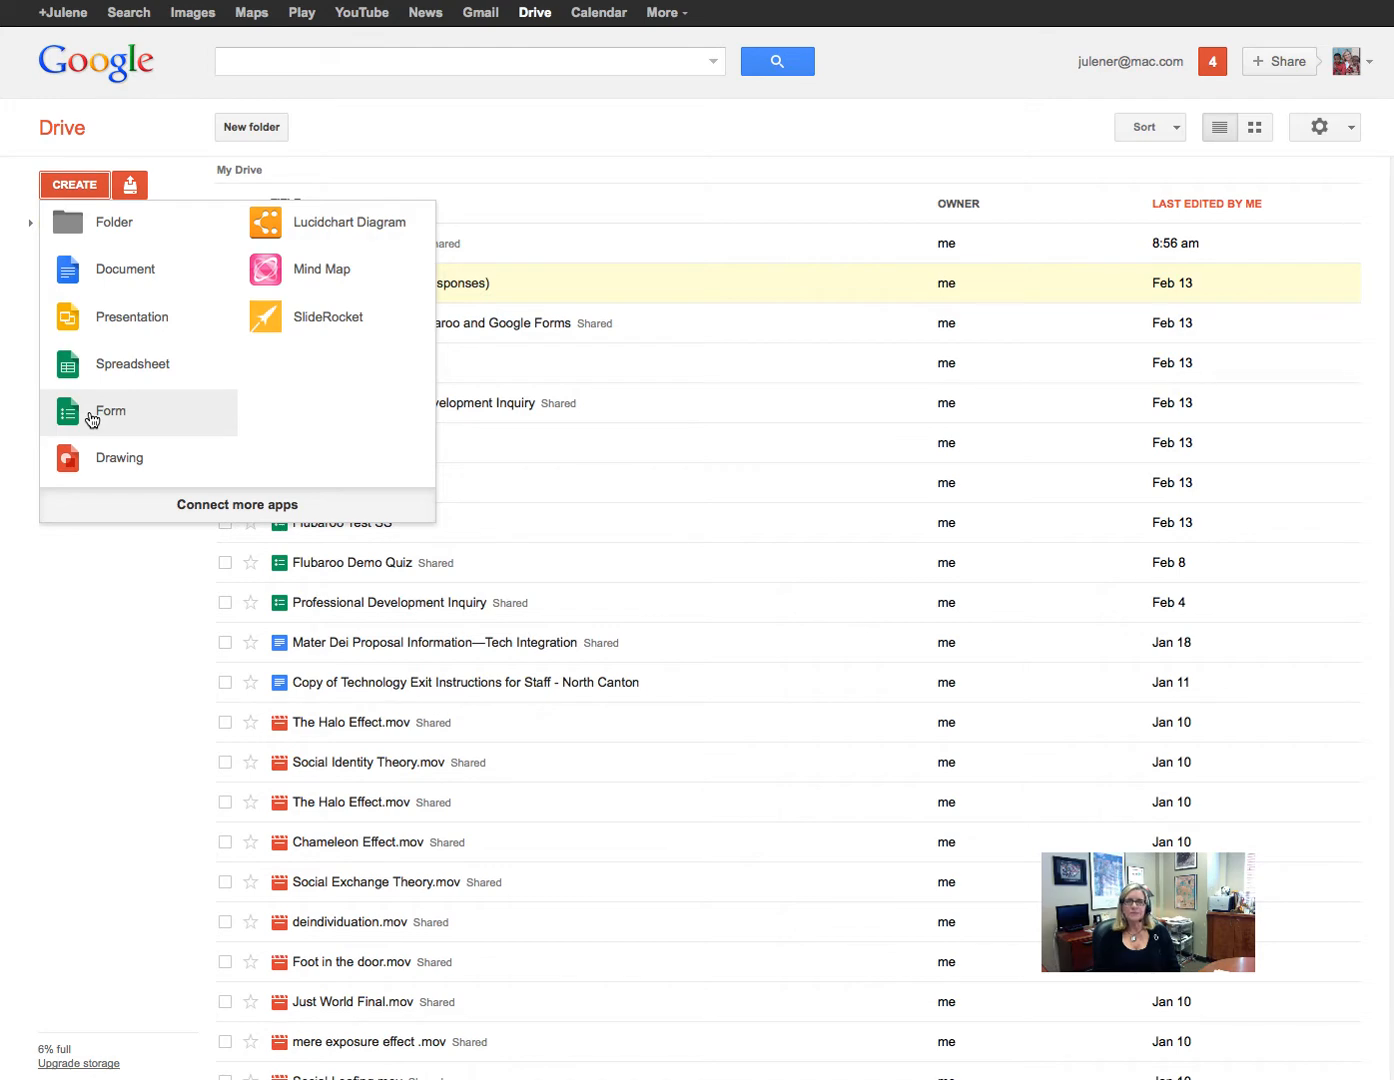
Create a new form with the Argyle theme and select its title for editing.
{"action": "left_click", "coordinate": [92, 420]}
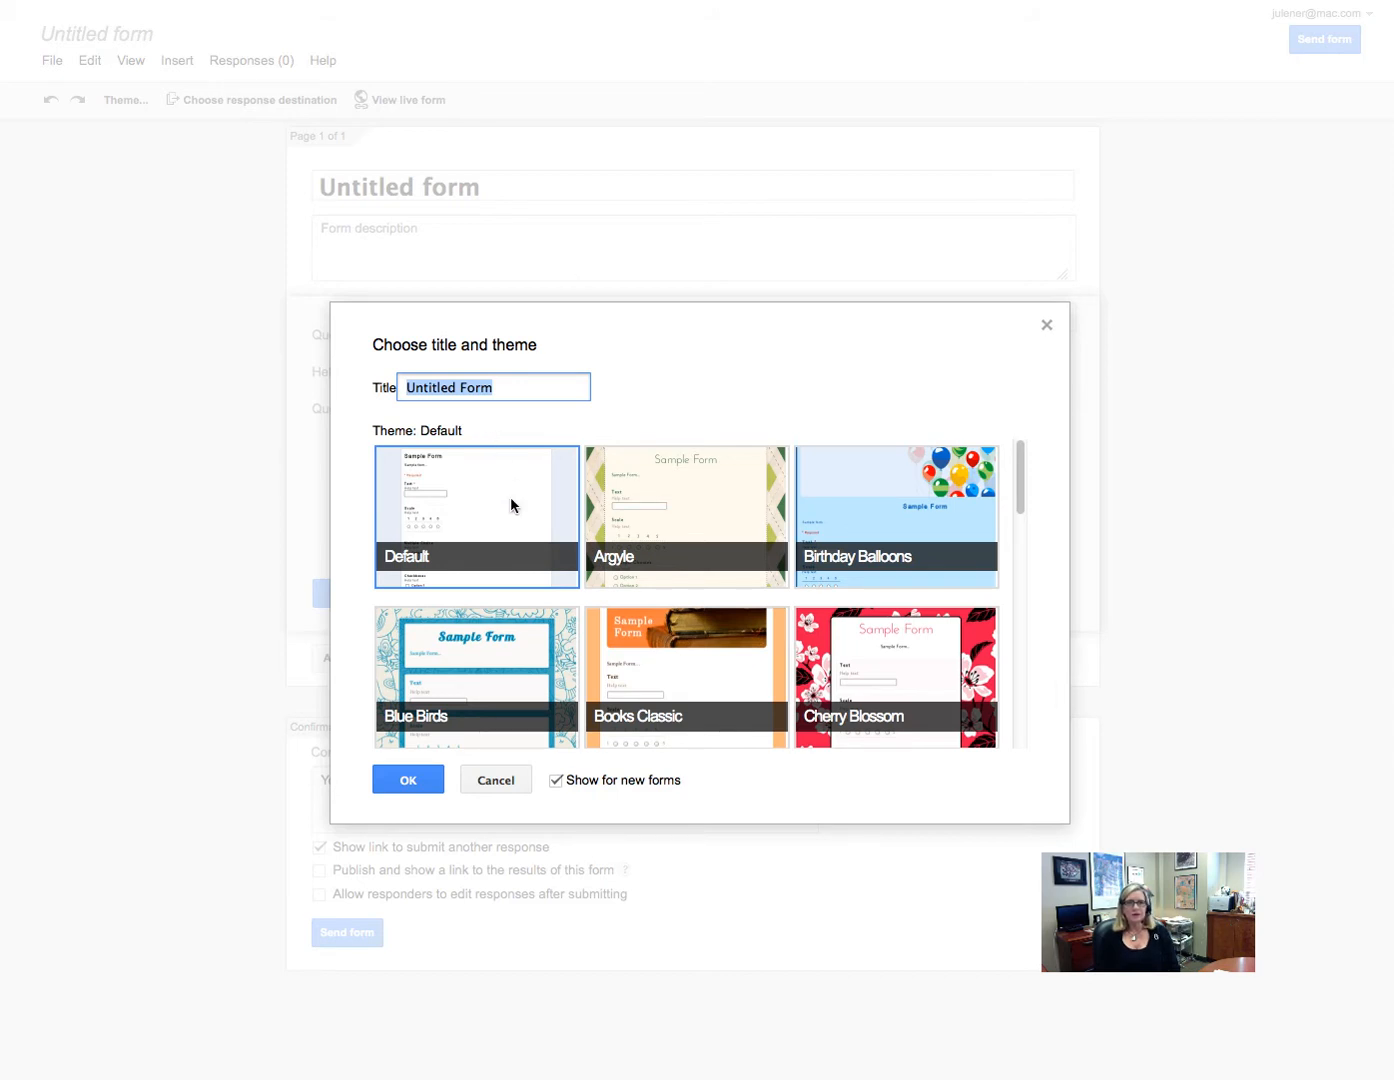
{"action": "double_click", "coordinate": [699, 511]}
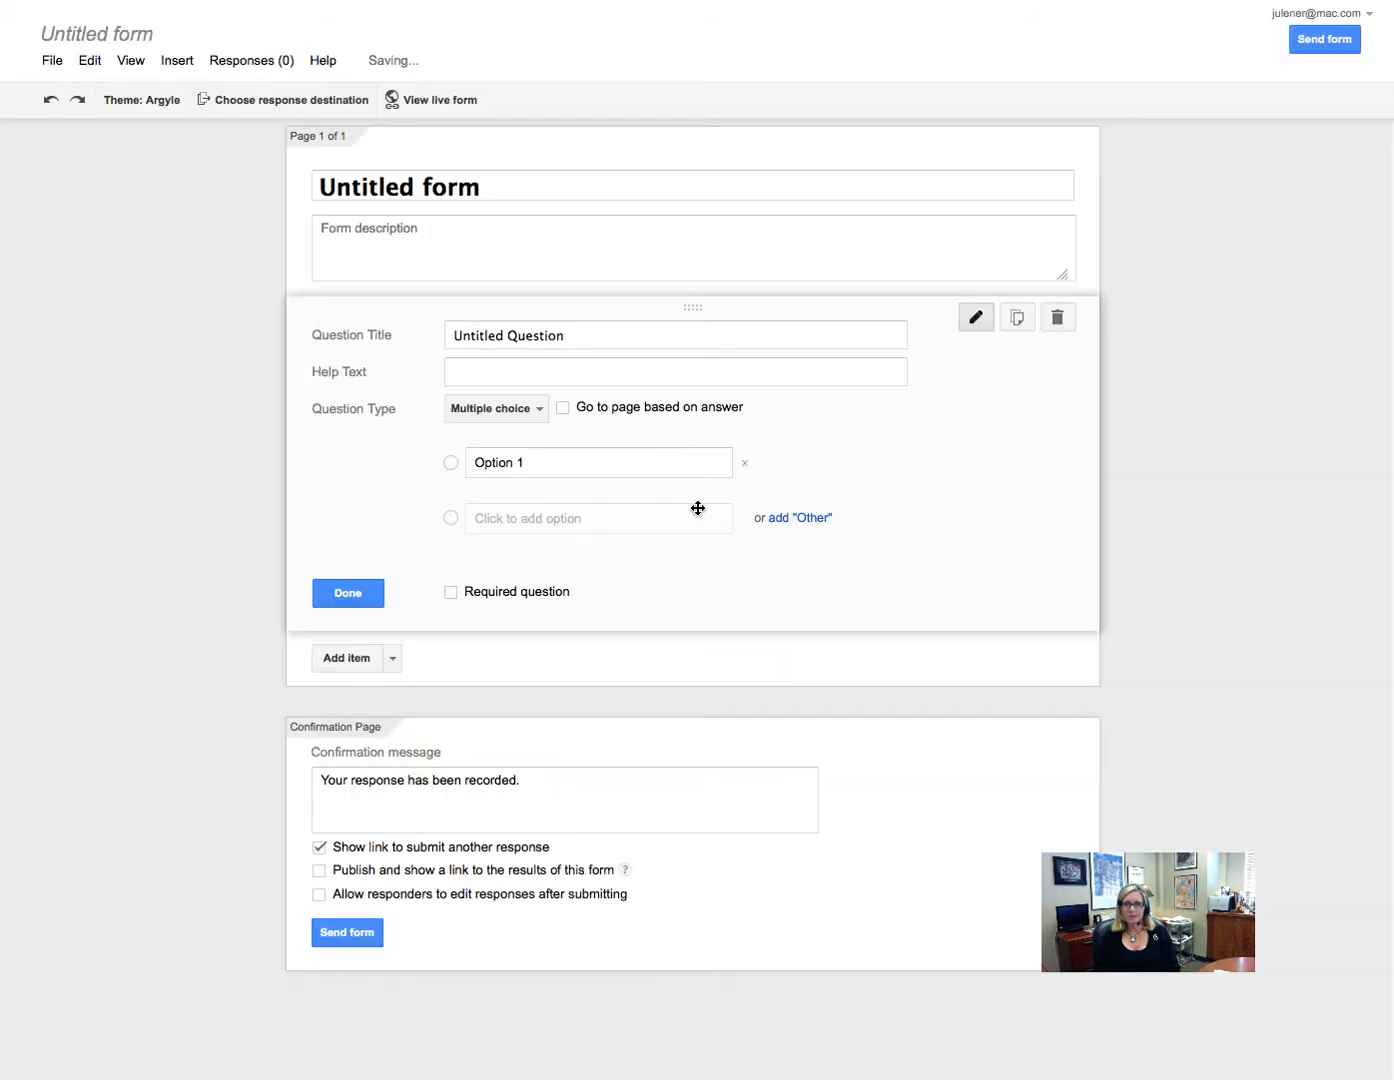
{"action": "left_click", "coordinate": [450, 184]}
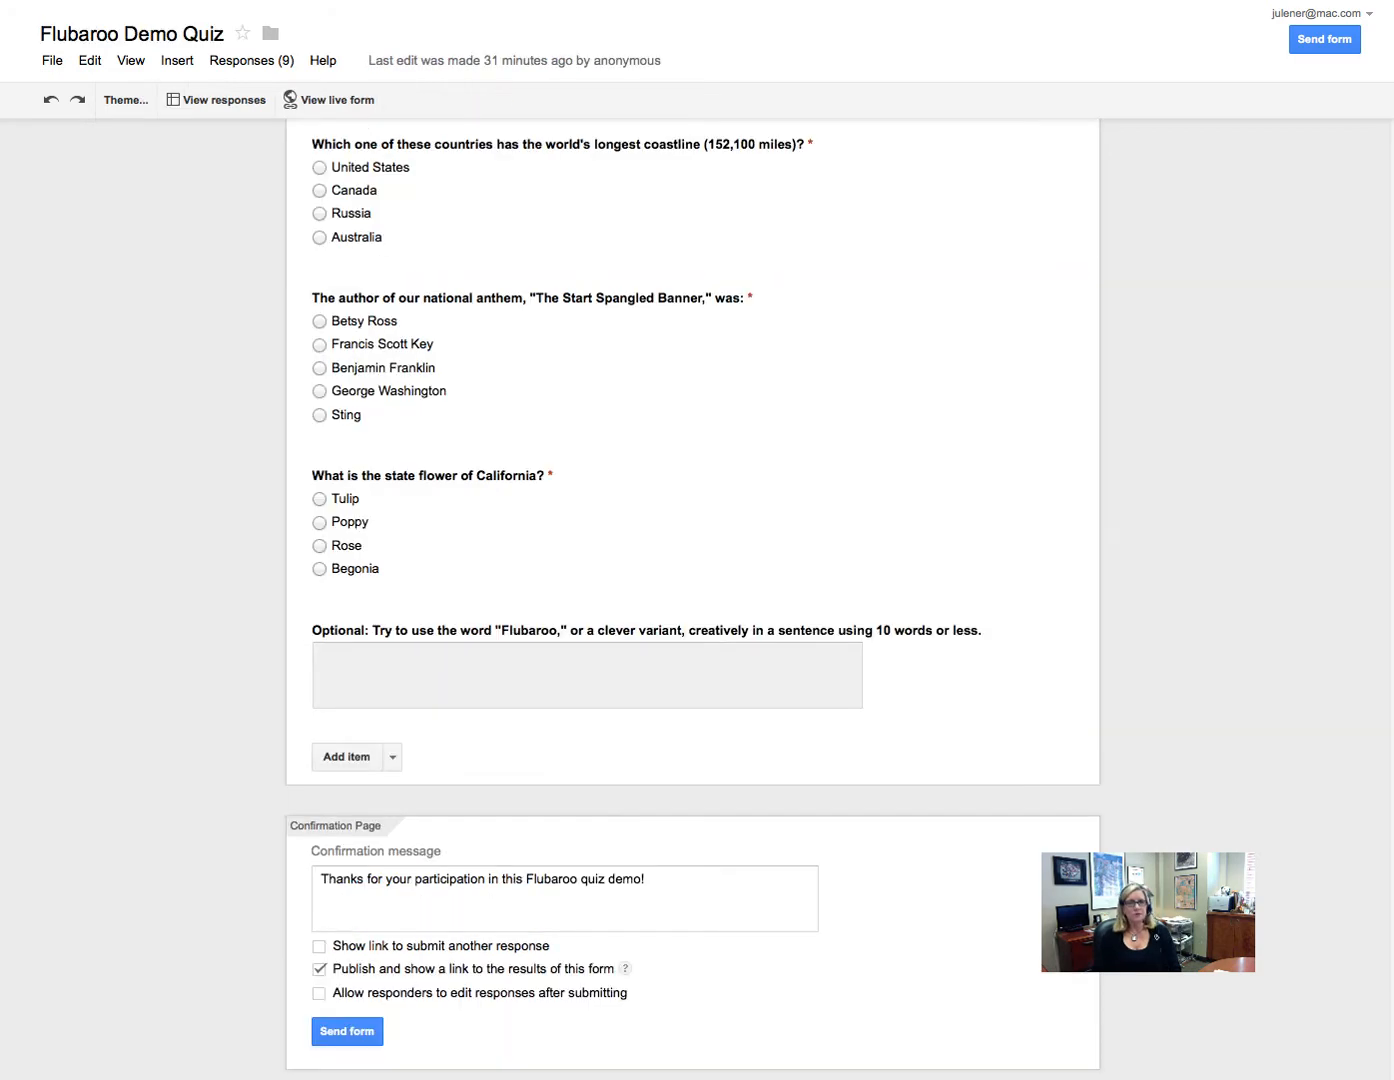
Review the Flubaroo Demo Quiz form from the student identification fields through the quiz questions to the confirmation page settings.
{"action": "scroll", "coordinate": [936, 423], "scroll_direction": "up", "scroll_amount": 6}
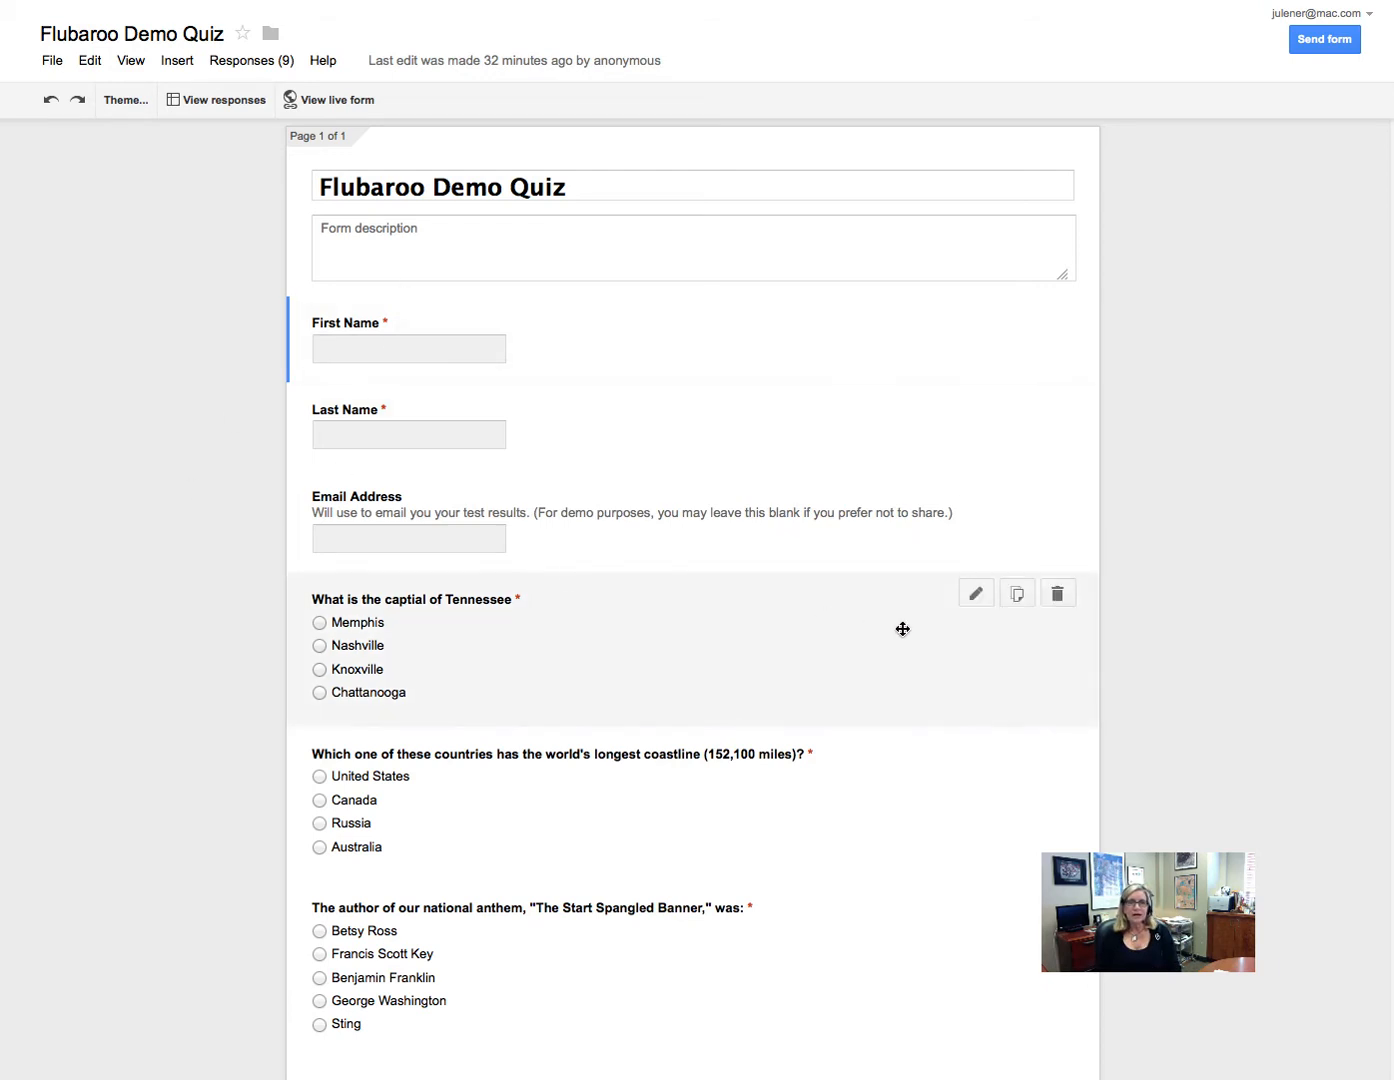
{"action": "scroll", "coordinate": [1197, 691], "scroll_direction": "down", "scroll_amount": 4}
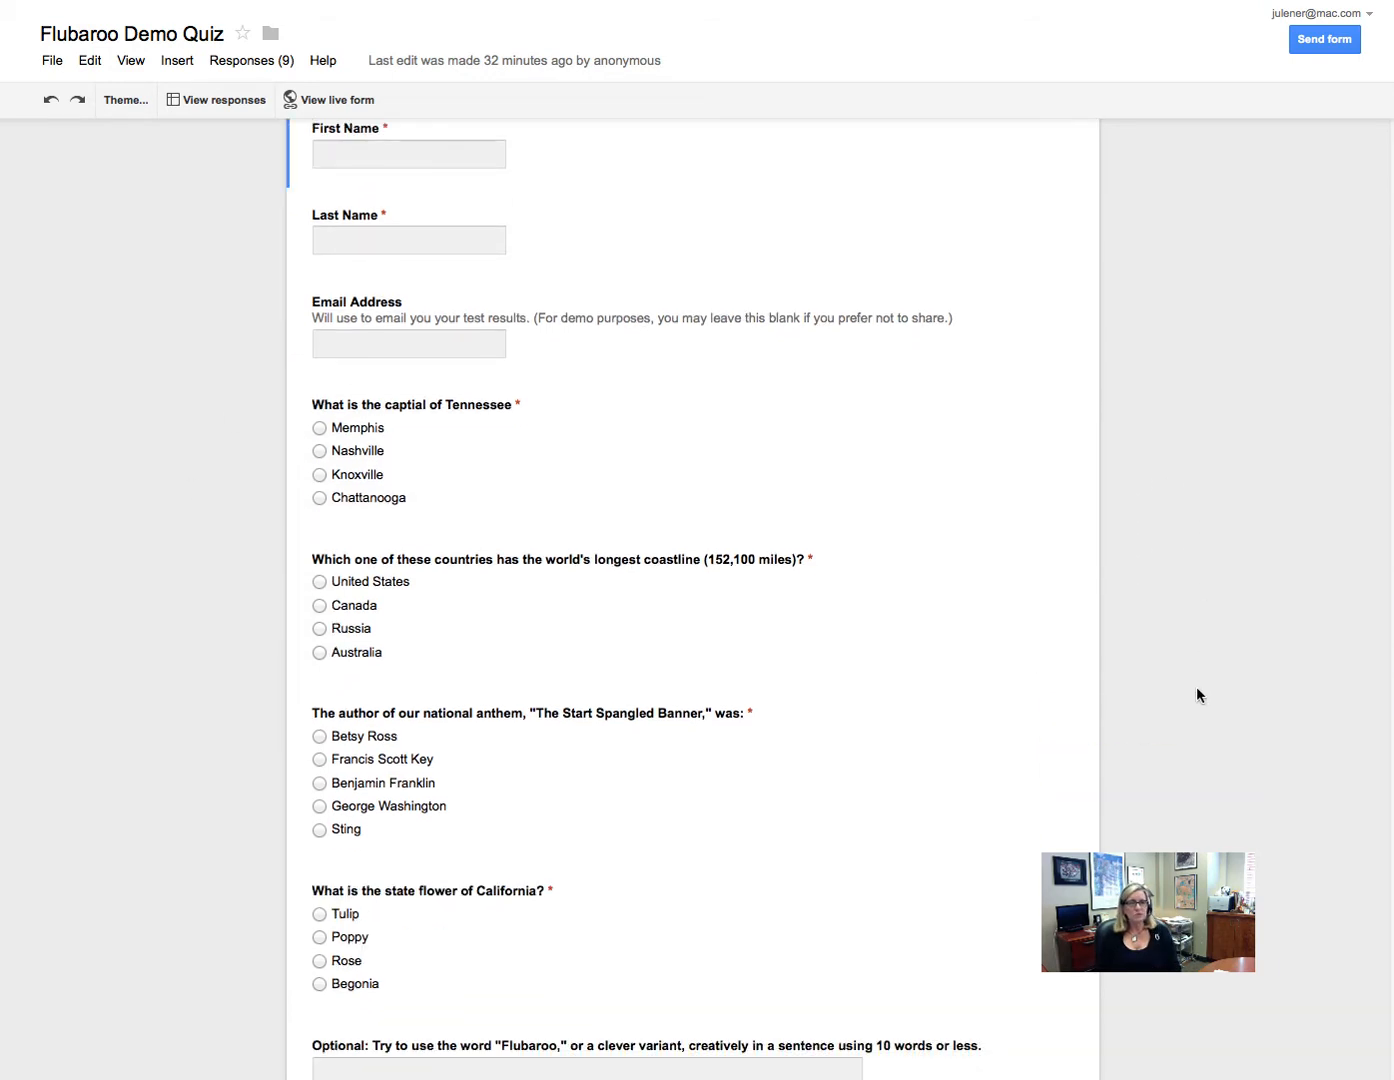
{"action": "scroll", "coordinate": [1197, 688], "scroll_direction": "down", "scroll_amount": 3}
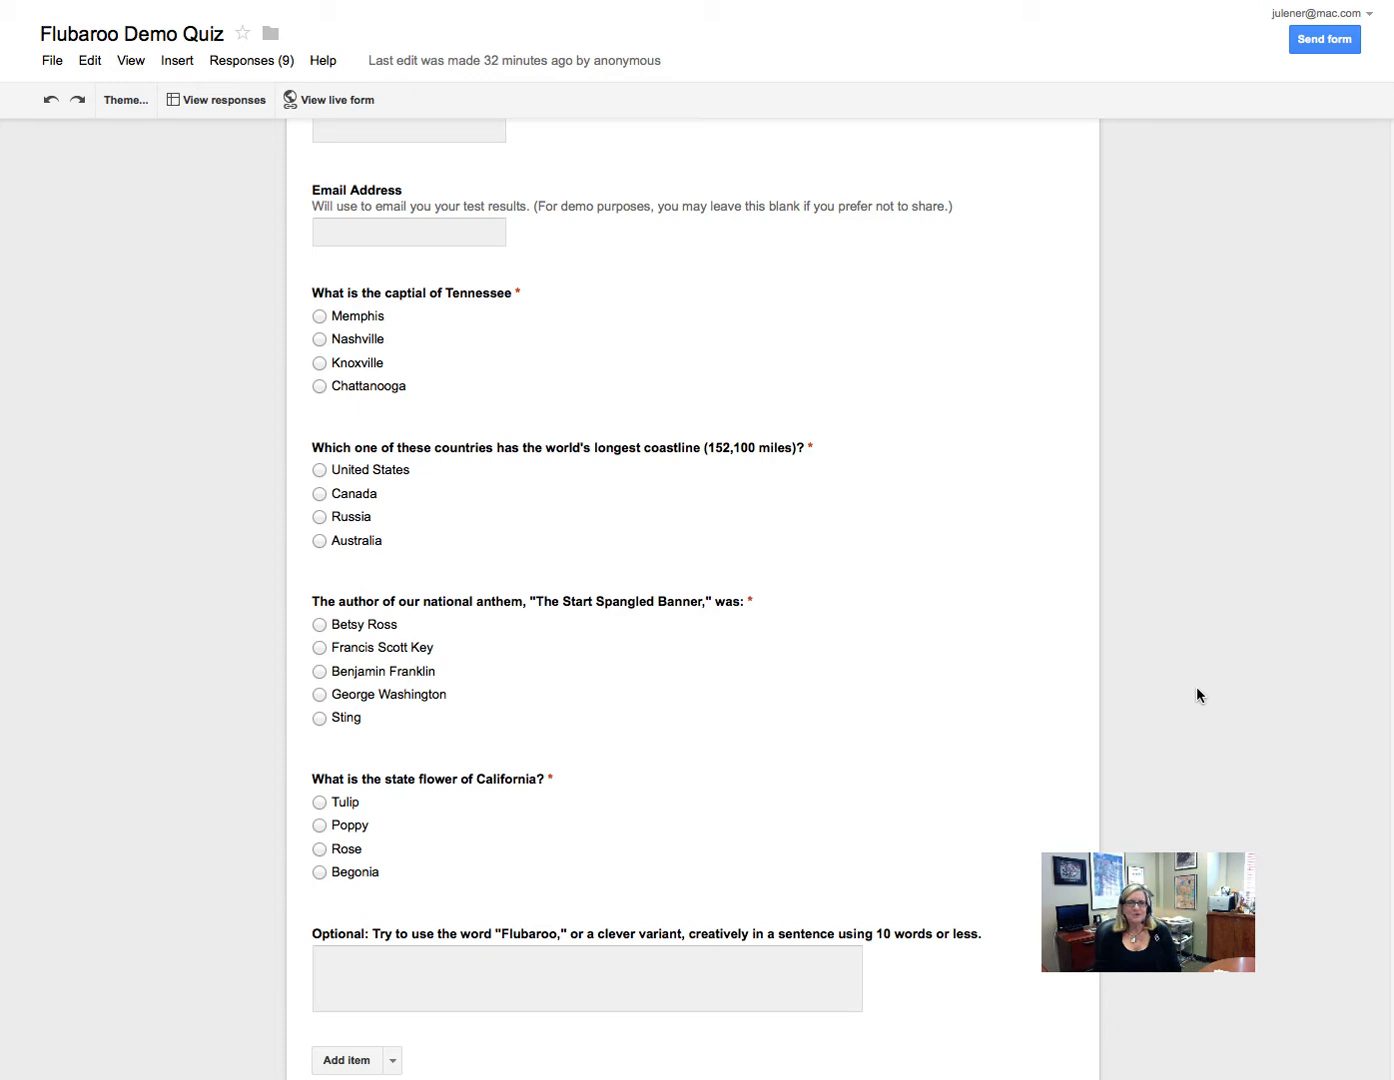
{"action": "scroll", "coordinate": [1196, 687], "scroll_direction": "down", "scroll_amount": 5}
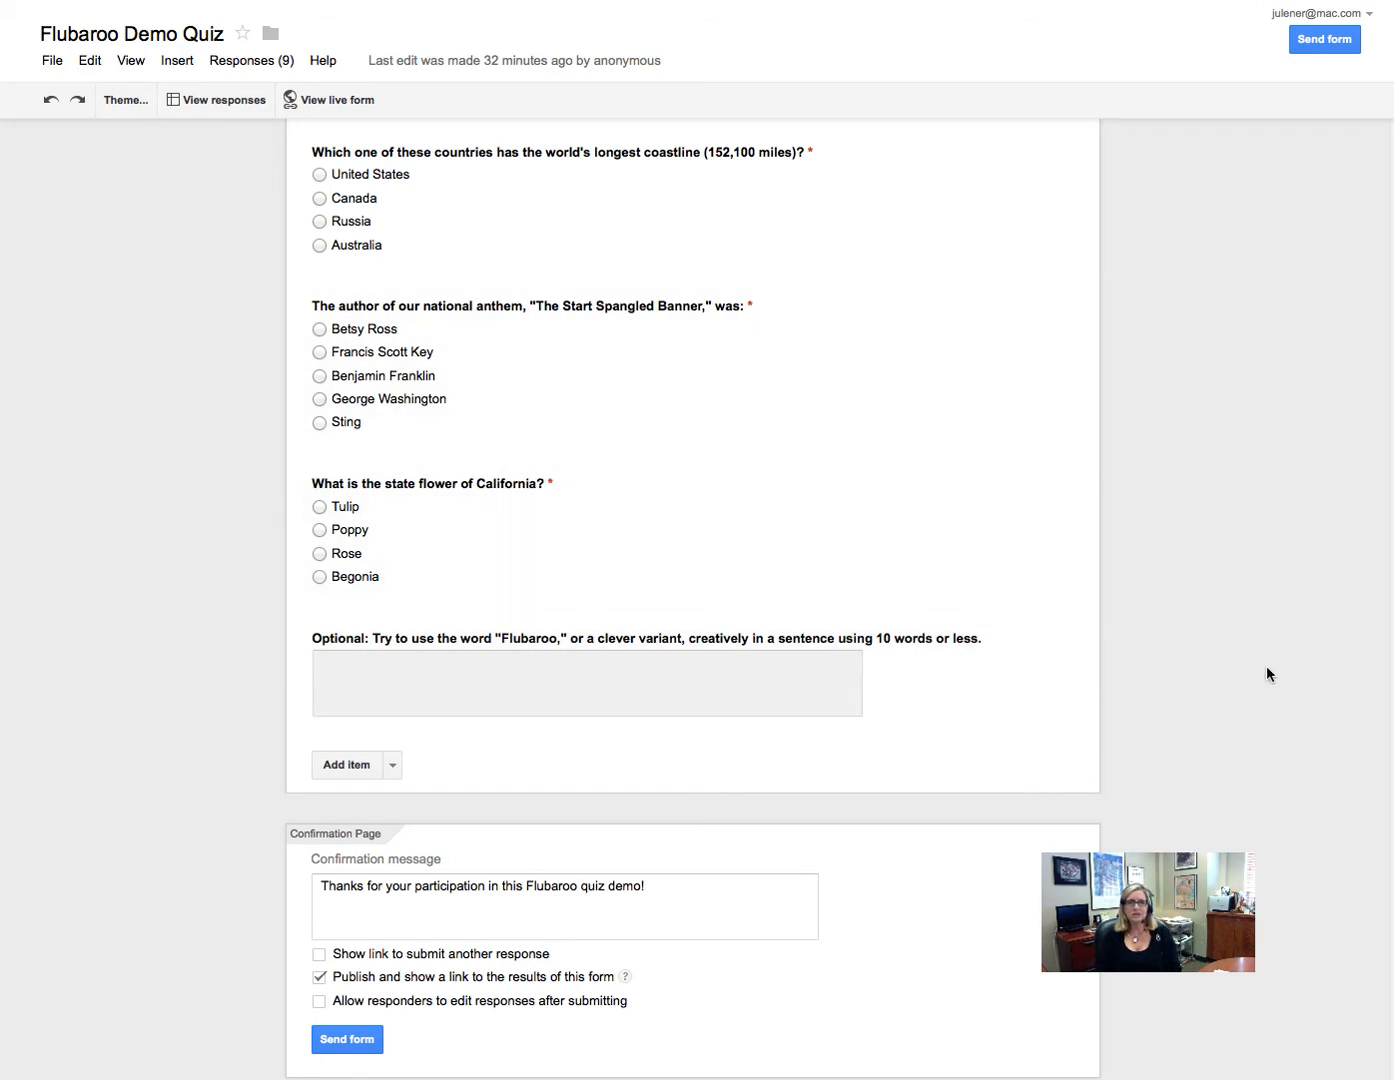
{"action": "scroll", "coordinate": [1266, 666], "scroll_direction": "down", "scroll_amount": 1}
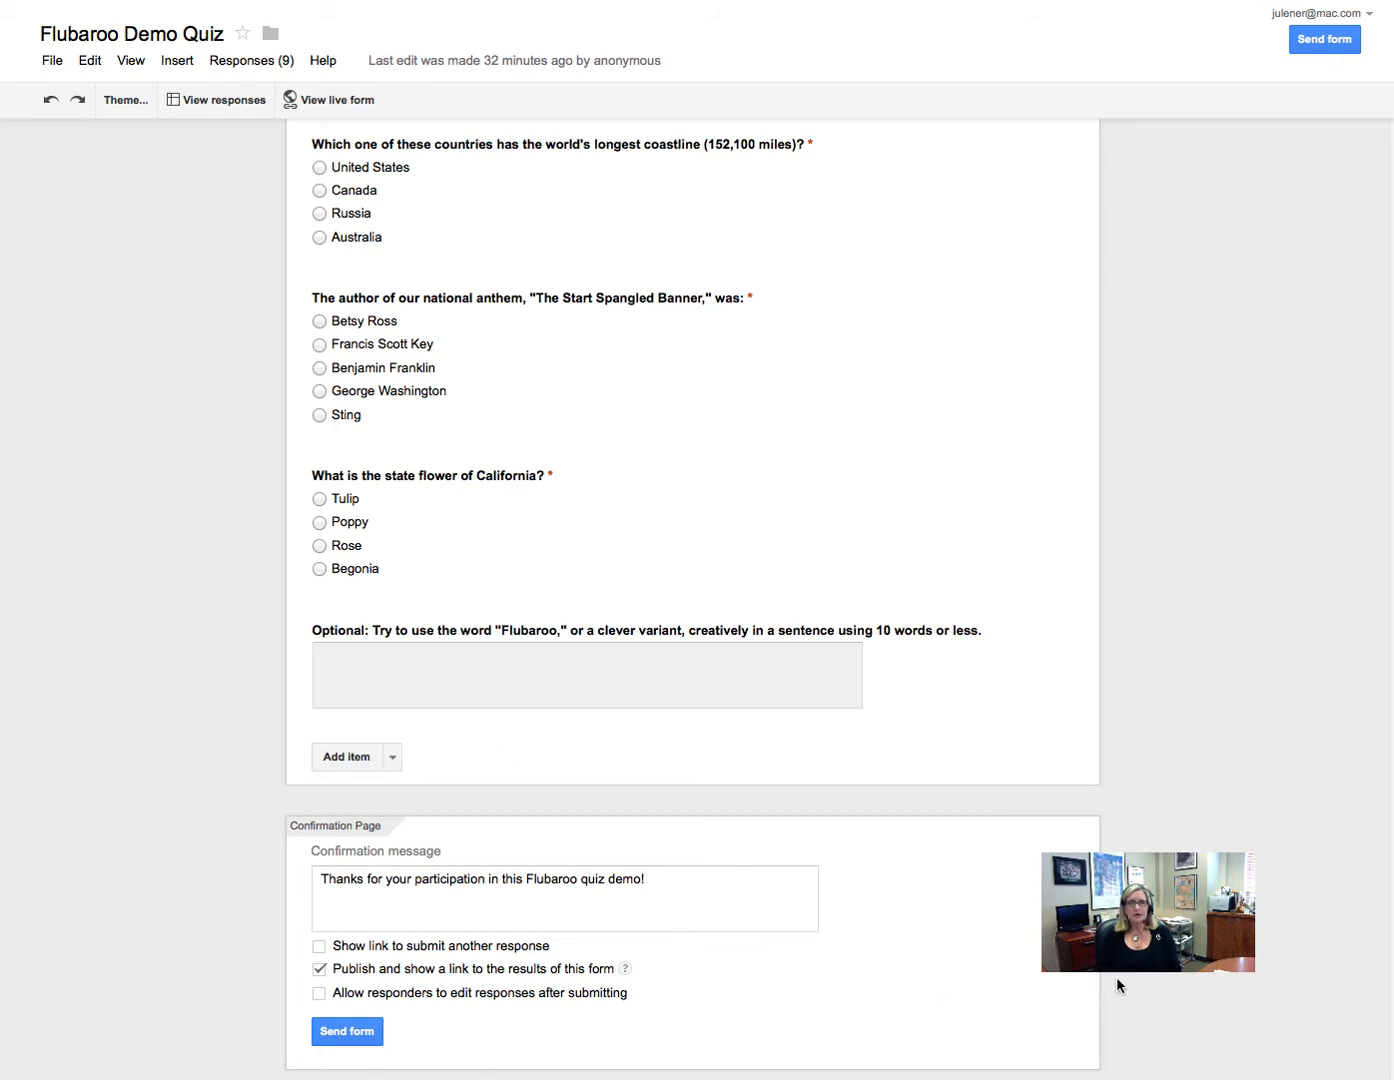
{"action": "scroll", "coordinate": [693, 600], "scroll_direction": "up", "scroll_amount": 10}
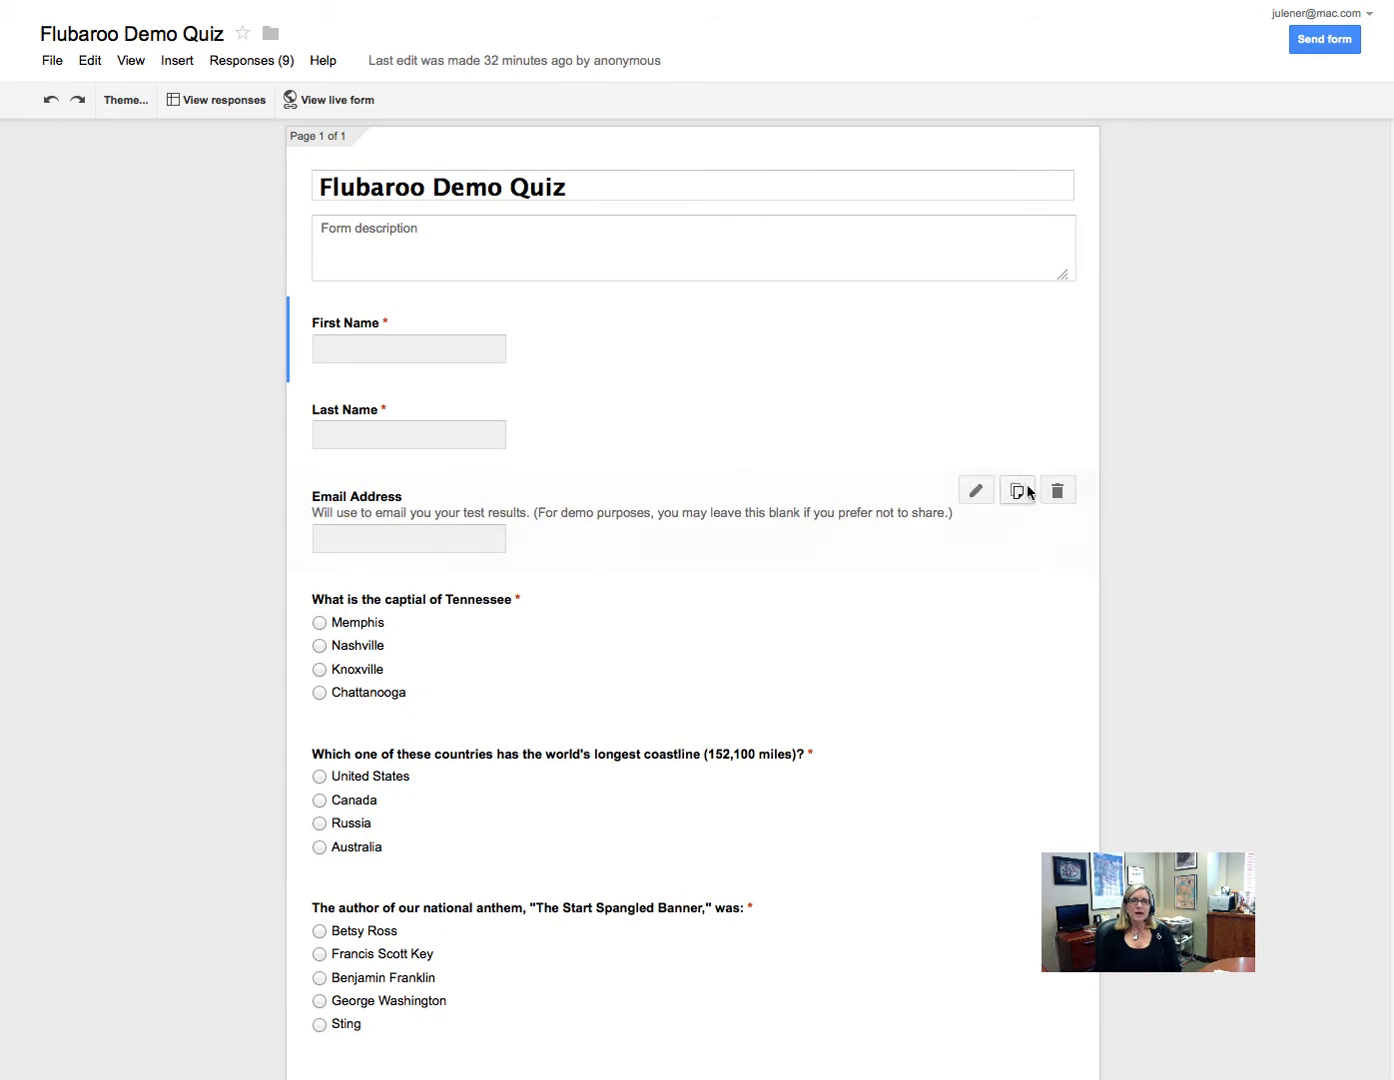
Open the summary of responses for the quiz and examine the answer charts, free-text answers and daily responses graph.
{"action": "left_click", "coordinate": [288, 64]}
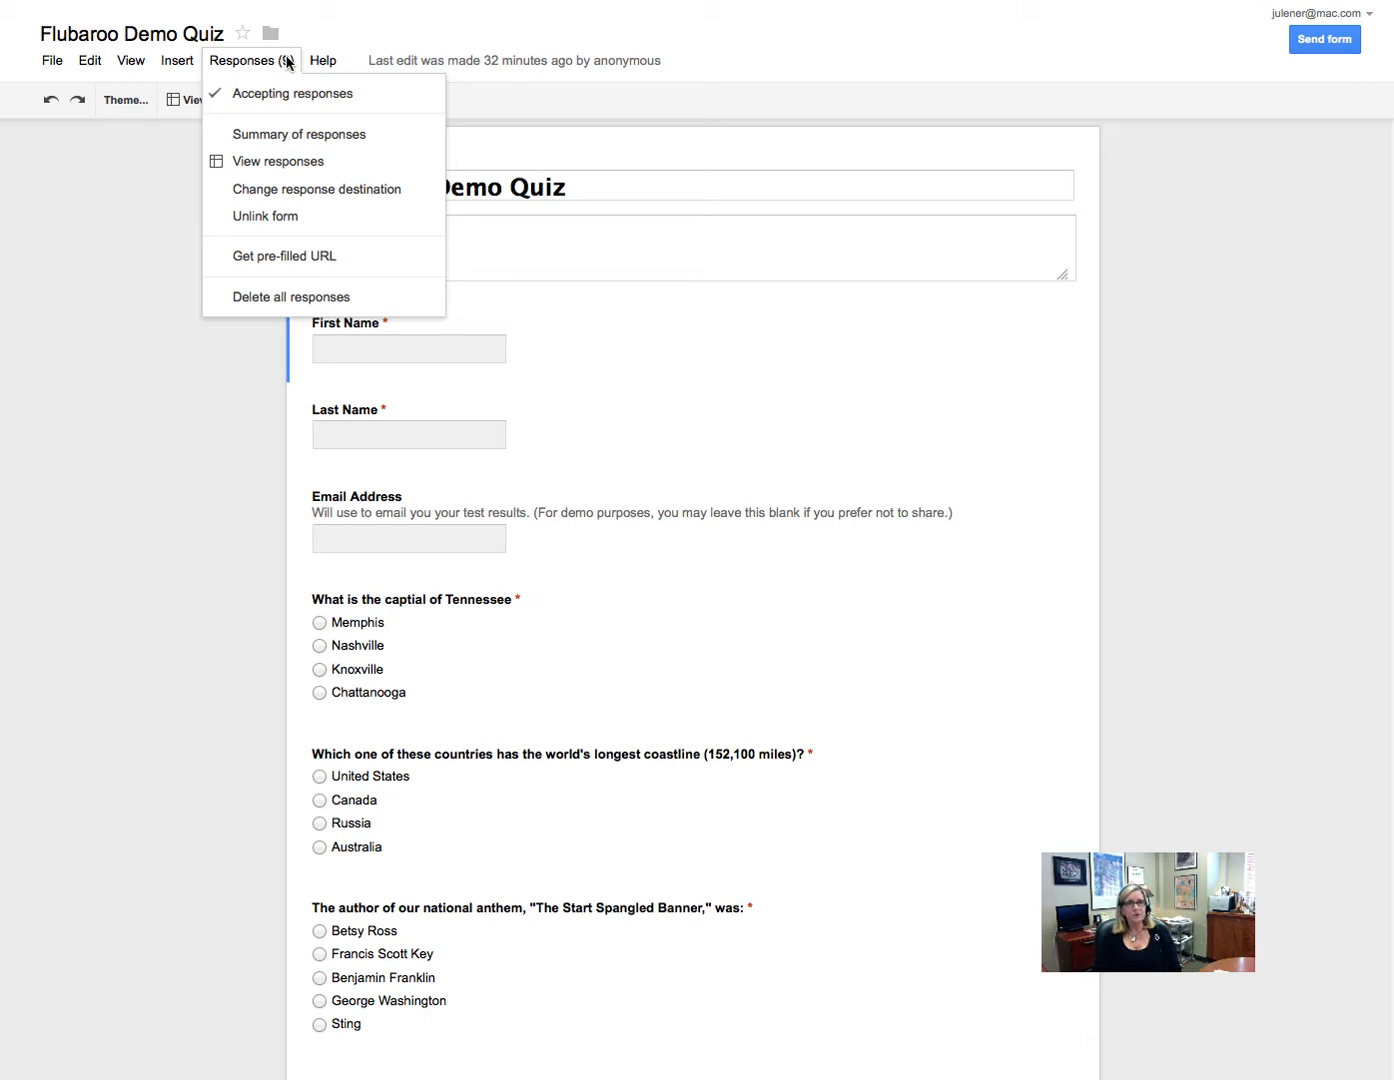
{"action": "left_click", "coordinate": [277, 144]}
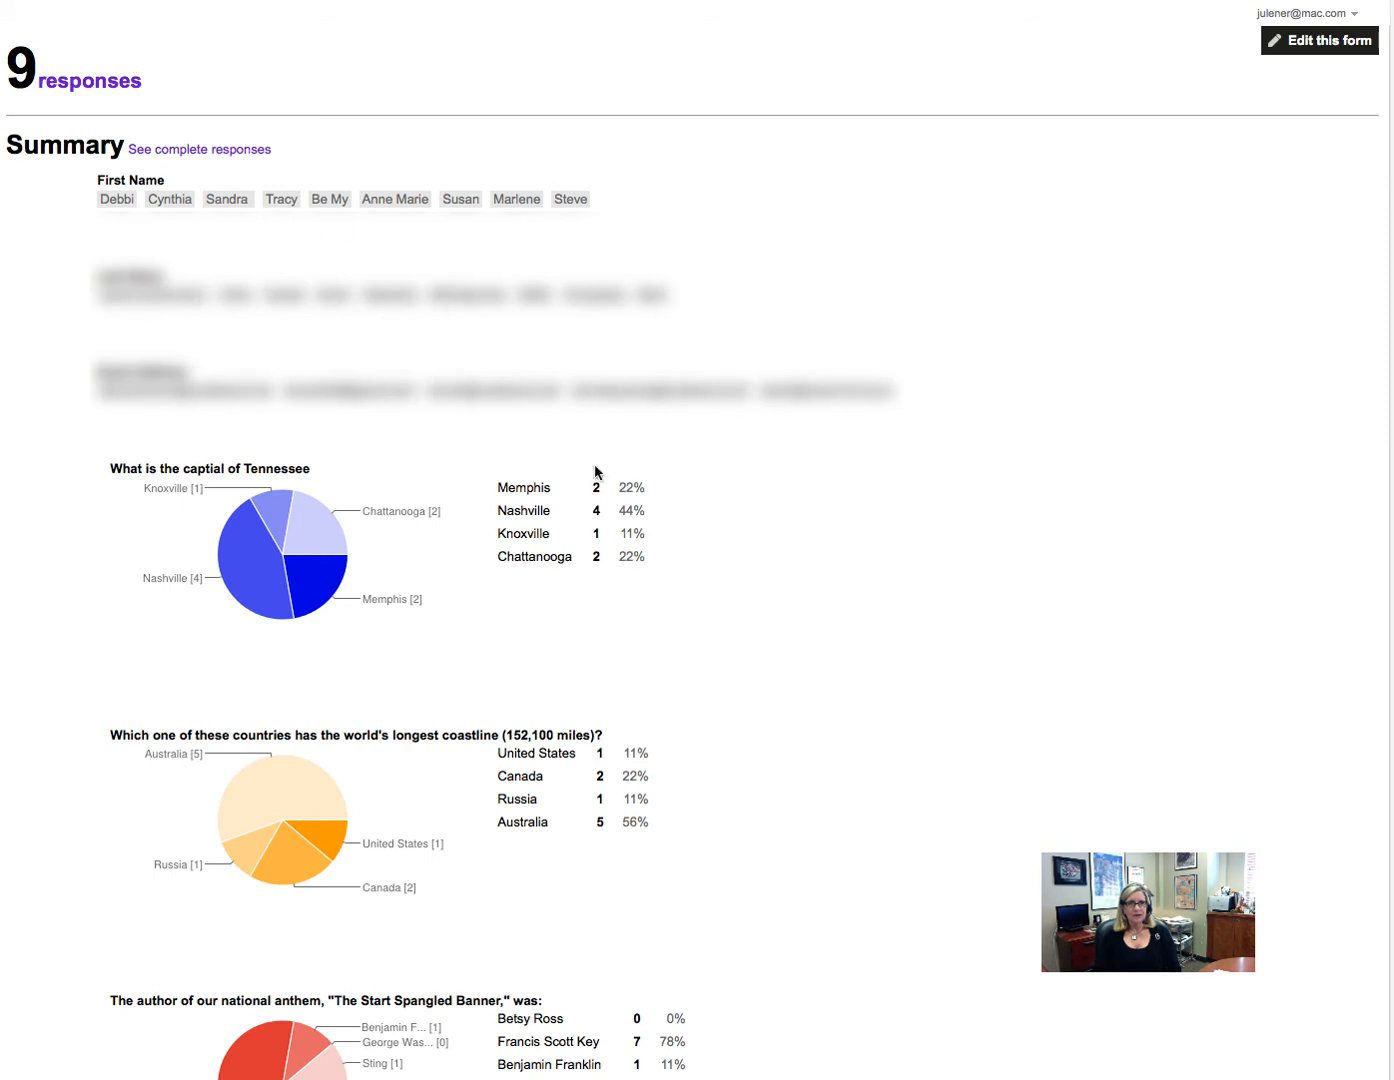
{"action": "scroll", "coordinate": [399, 541], "scroll_direction": "down", "scroll_amount": 4}
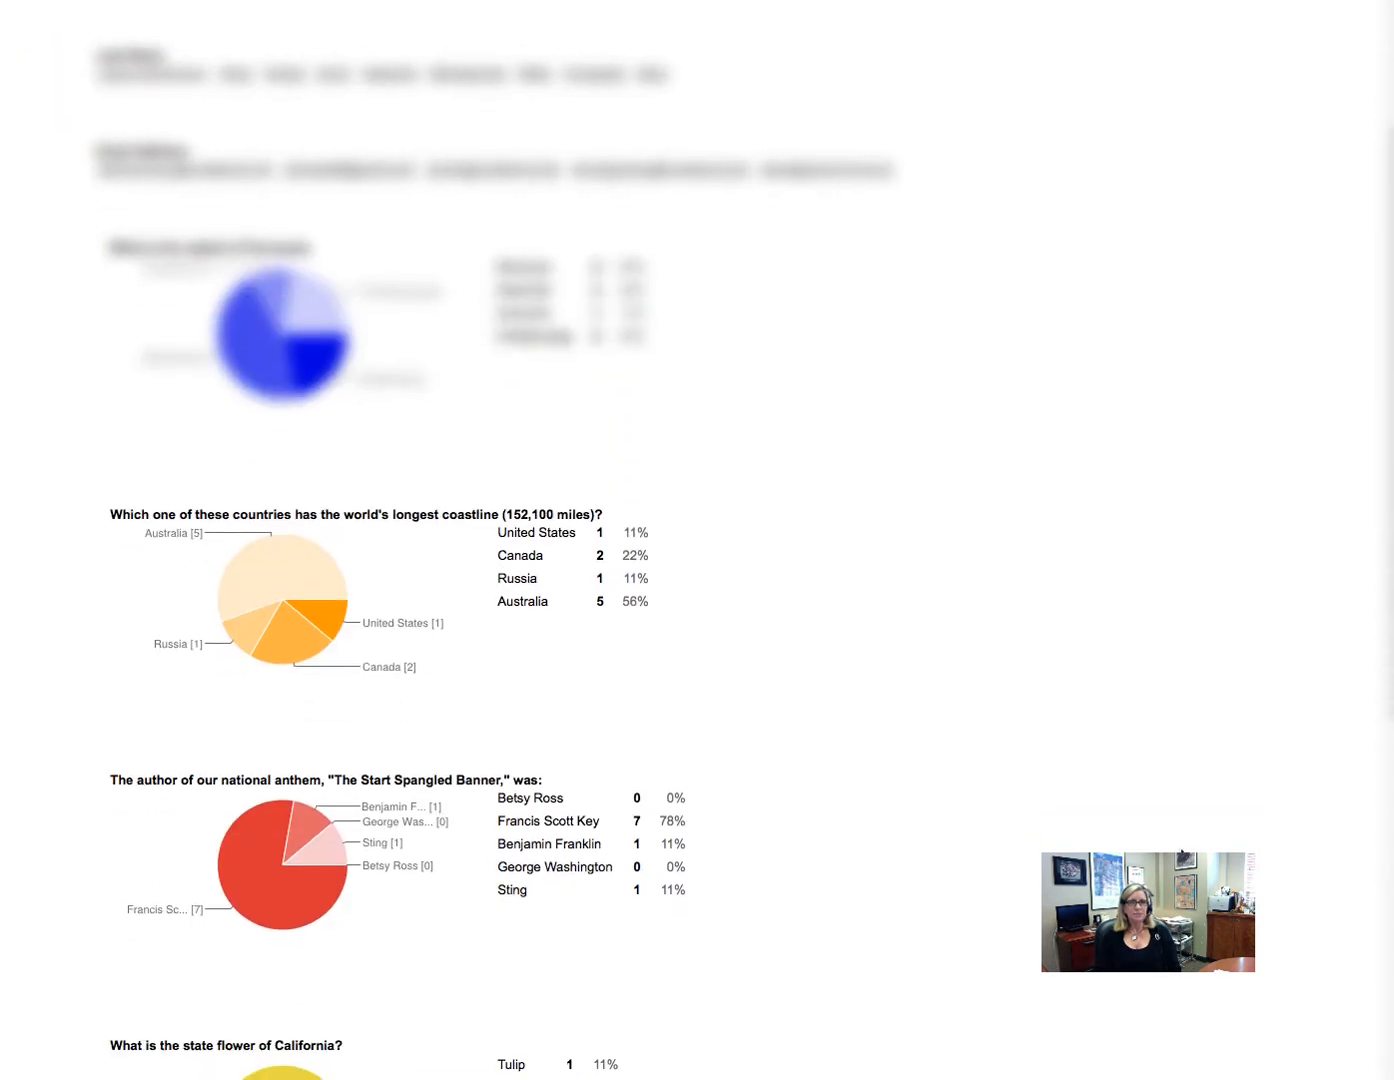
{"action": "scroll", "coordinate": [700, 540], "scroll_direction": "down", "scroll_amount": 3}
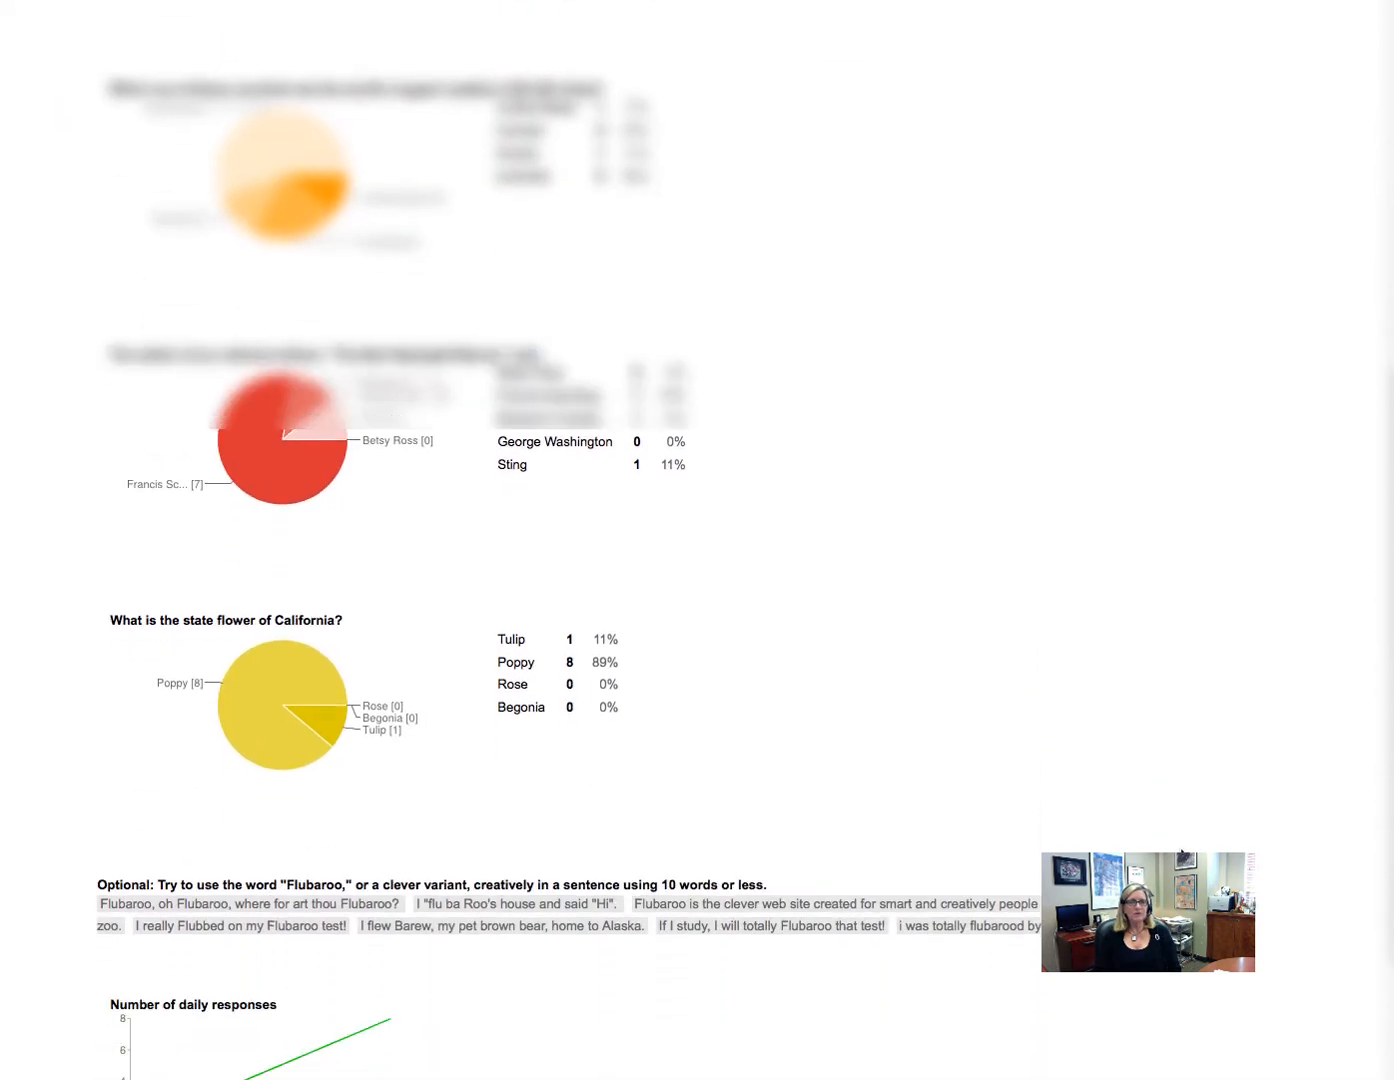
{"action": "scroll", "coordinate": [1182, 853], "scroll_direction": "down", "scroll_amount": 2}
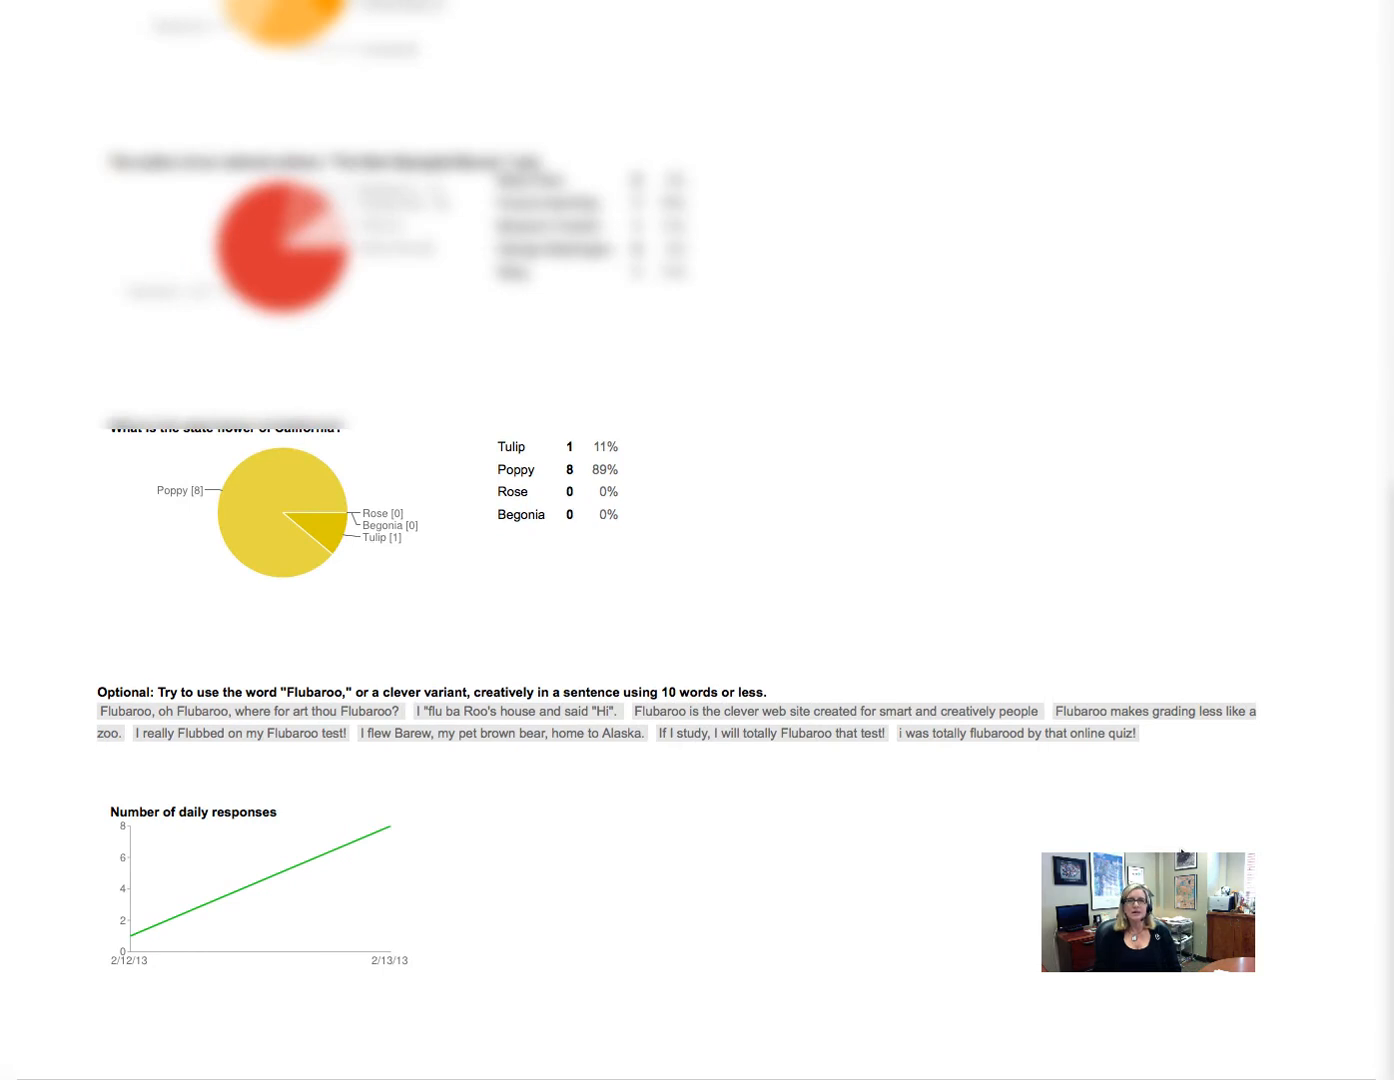
{"action": "scroll", "coordinate": [1182, 852], "scroll_direction": "up", "scroll_amount": 3}
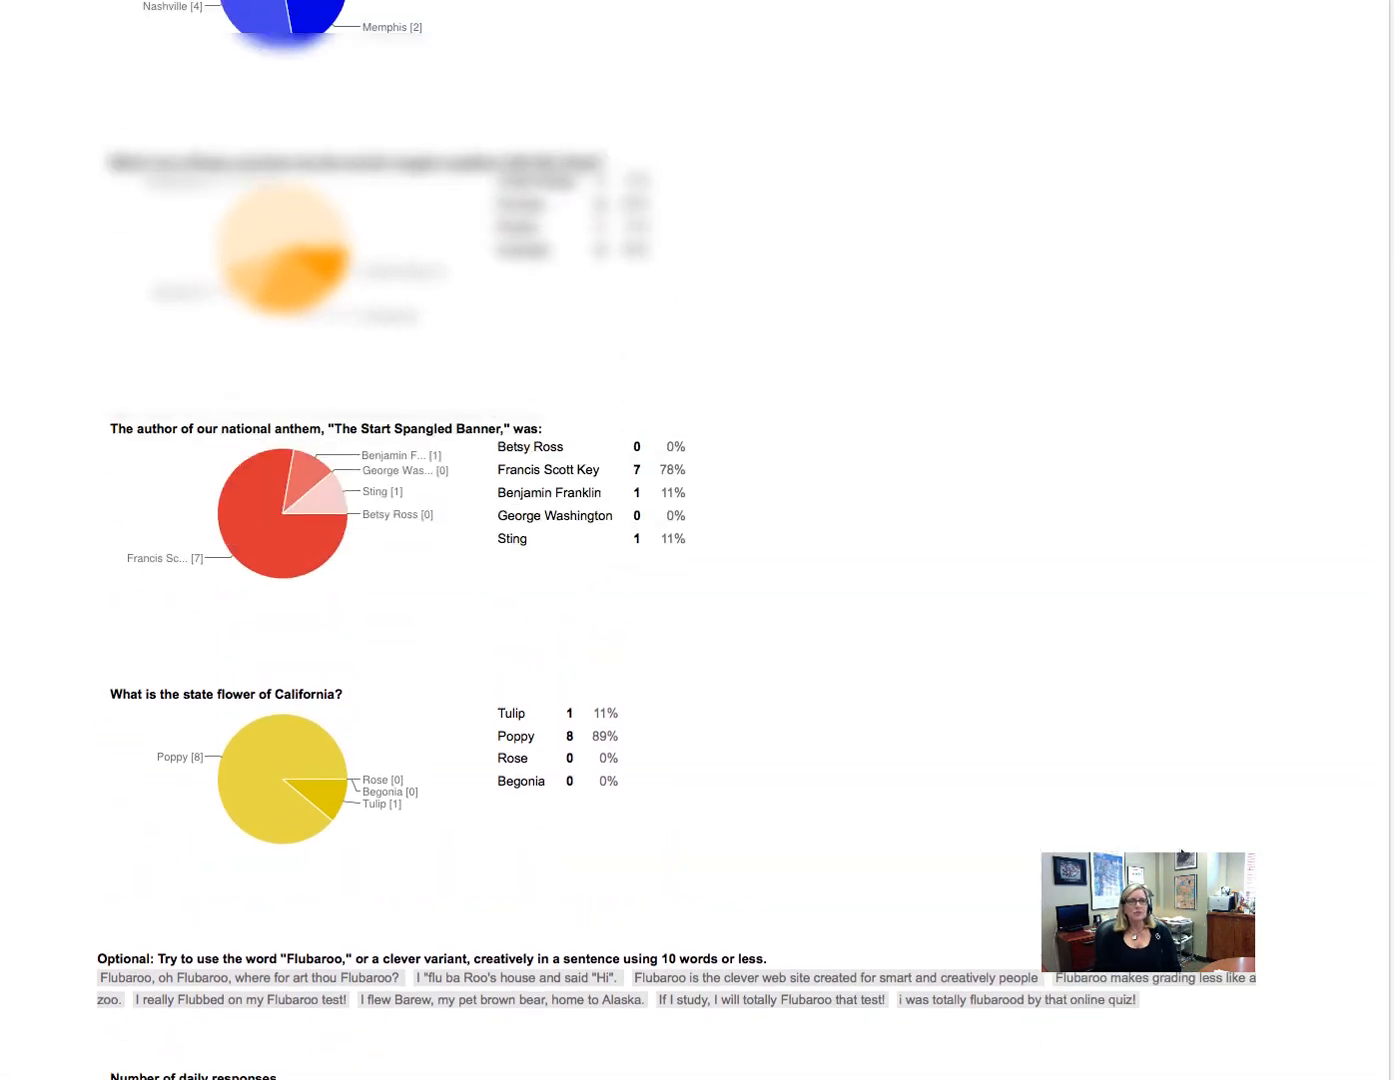
{"action": "scroll", "coordinate": [1182, 852], "scroll_direction": "up", "scroll_amount": 5}
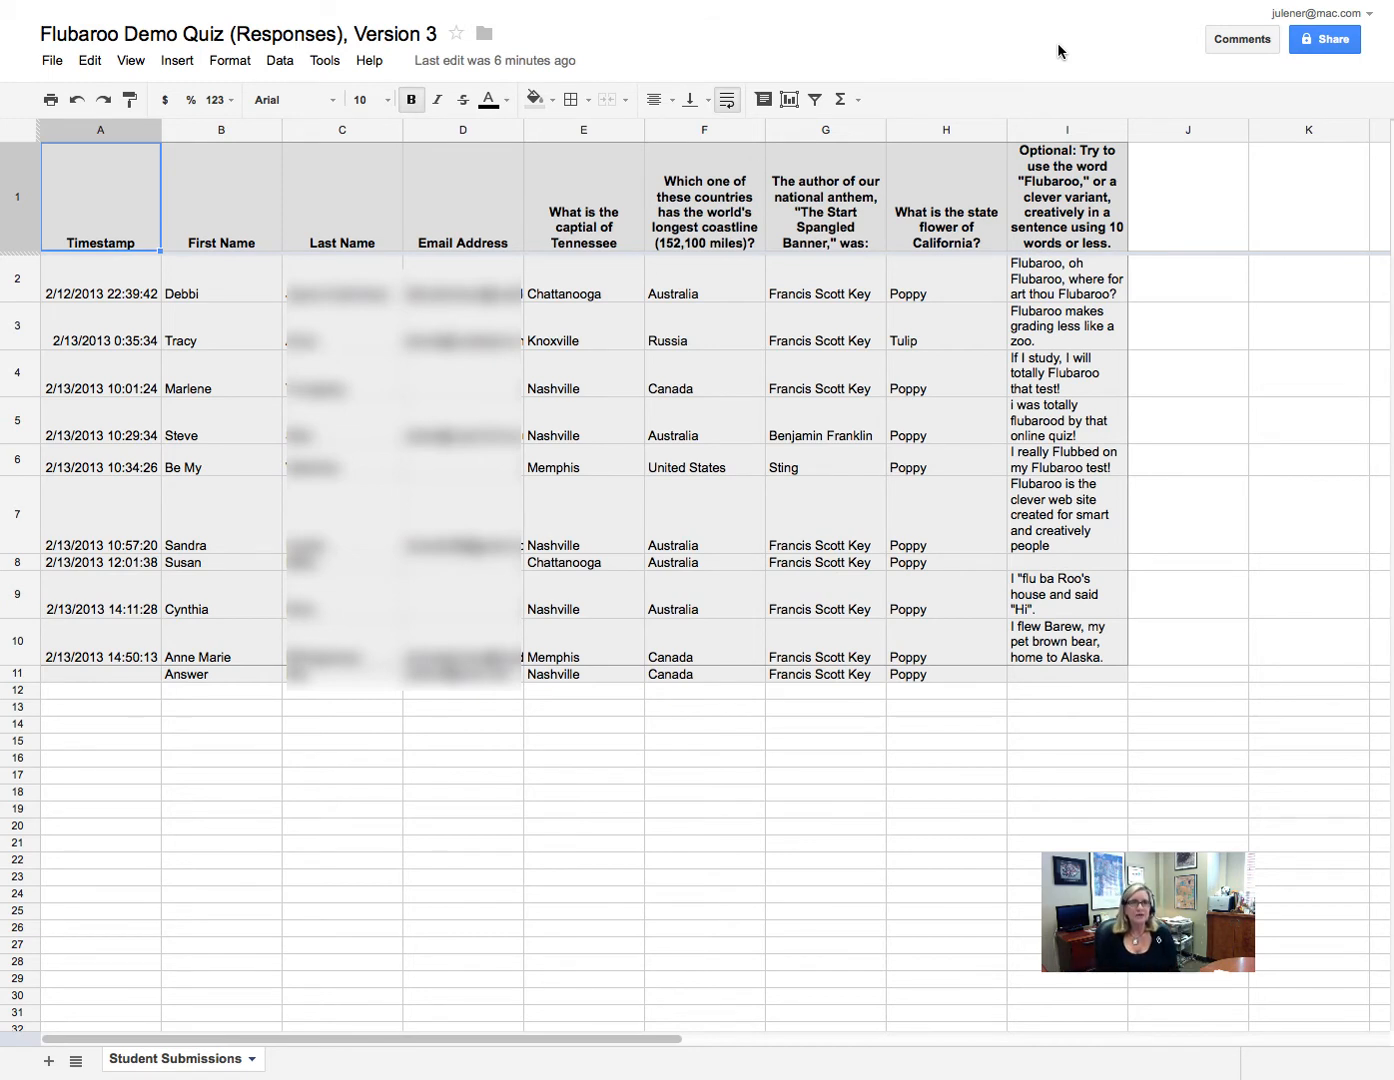
Open the Script Gallery from the responses spreadsheet, choose the Education category and search for "flubaroo".
{"action": "left_click", "coordinate": [192, 68]}
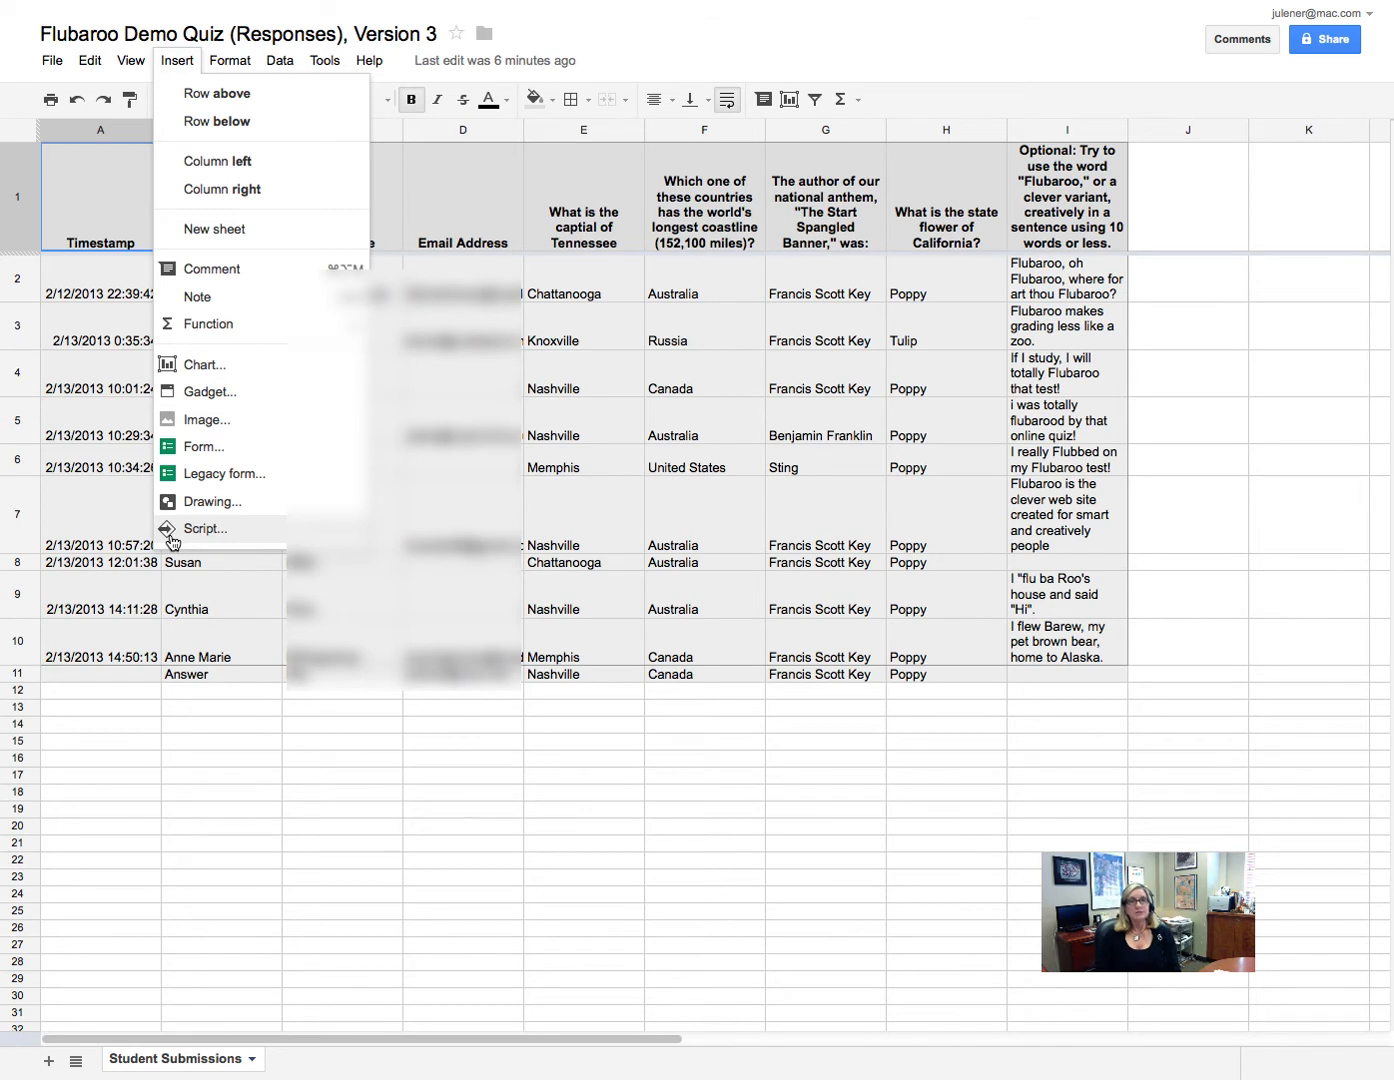
{"action": "mouse_move", "coordinate": [325, 60]}
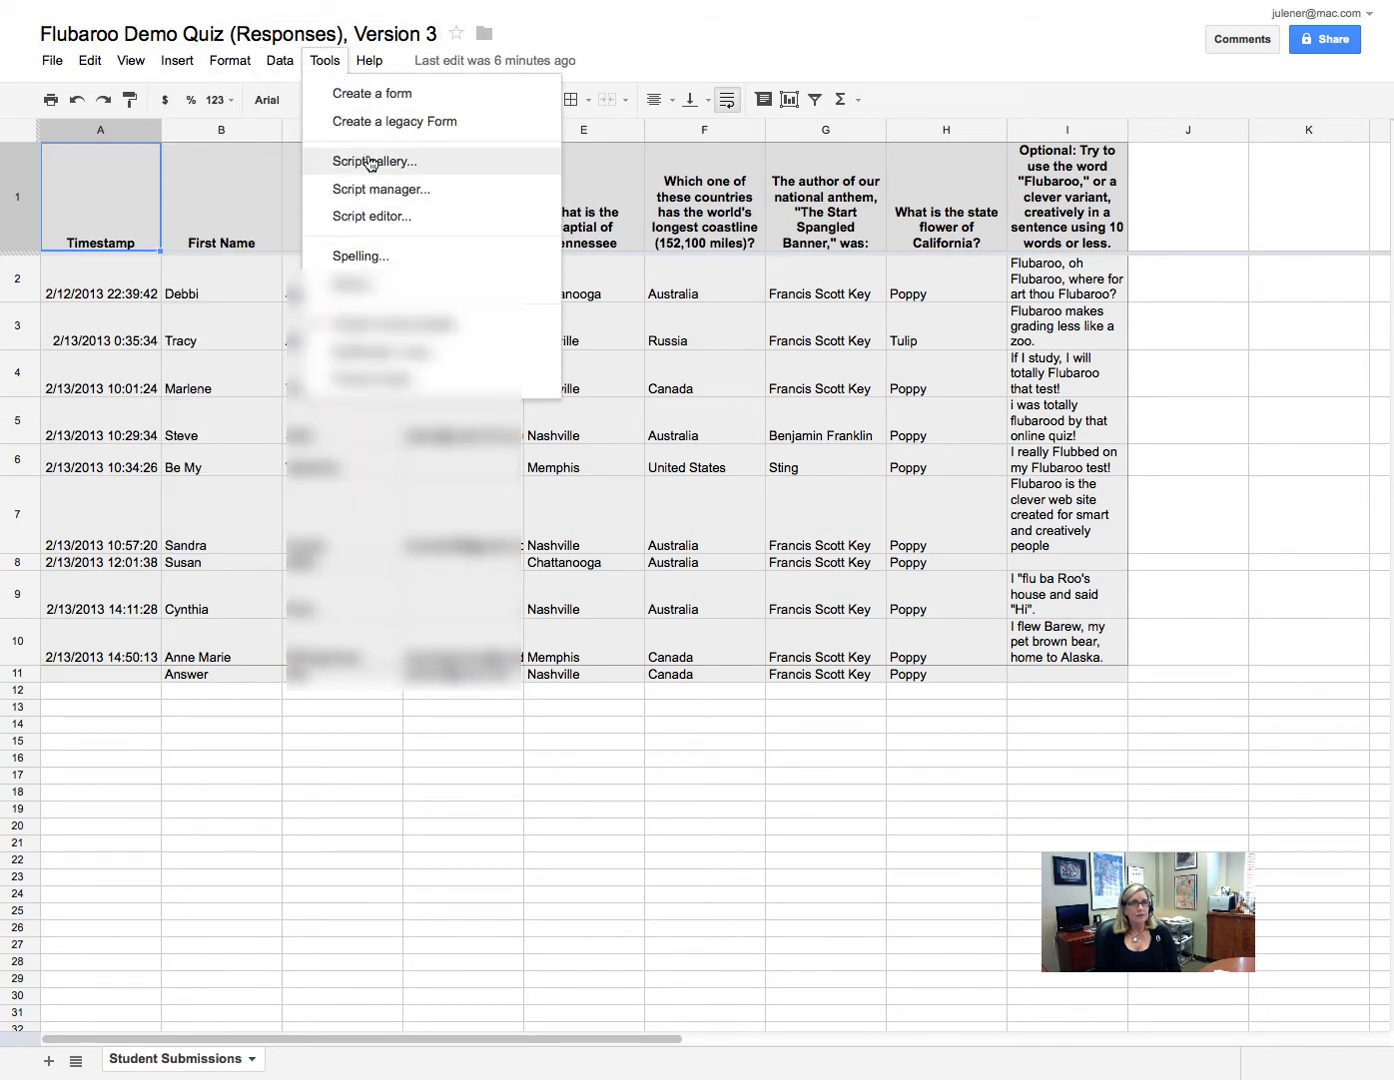
{"action": "mouse_move", "coordinate": [170, 62]}
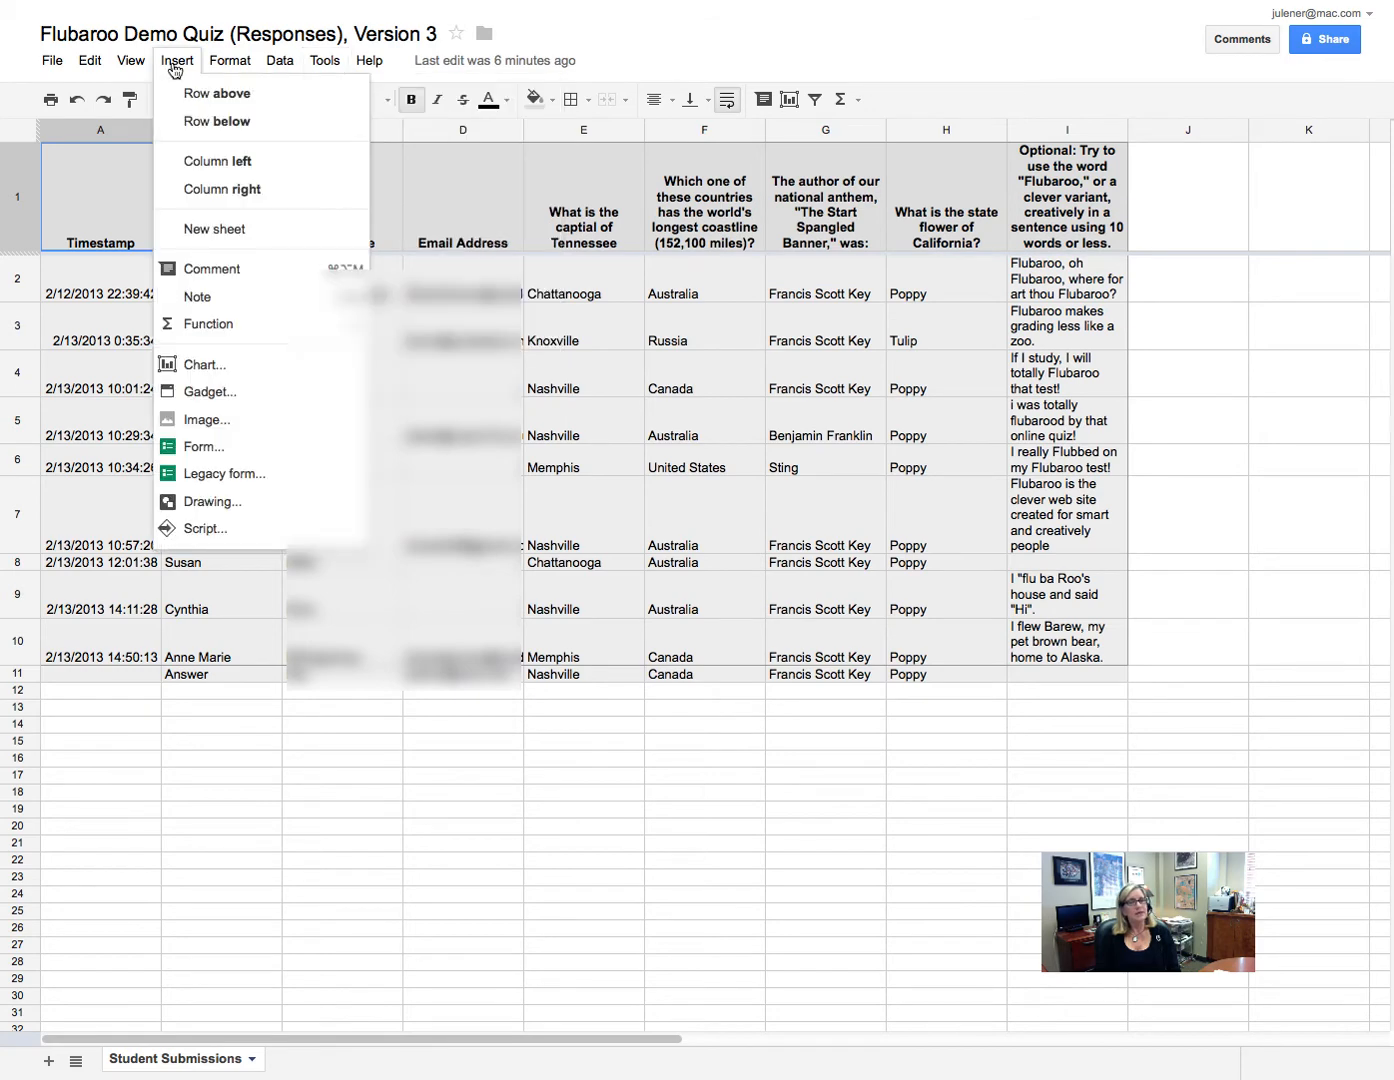
{"action": "left_click", "coordinate": [193, 529]}
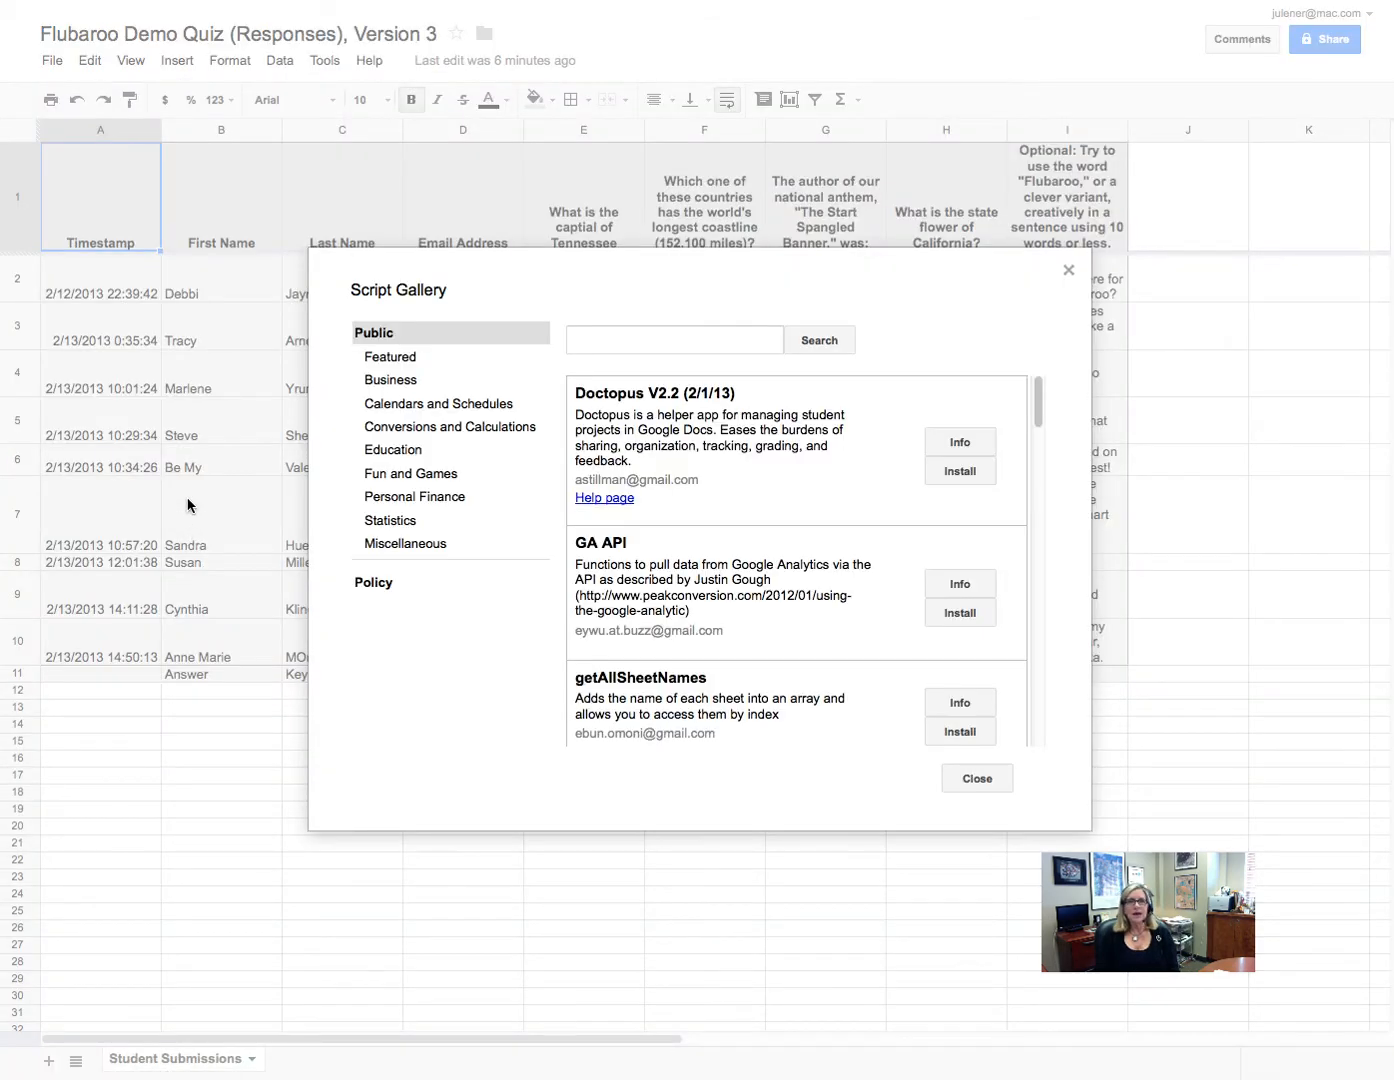
{"action": "left_click", "coordinate": [425, 452]}
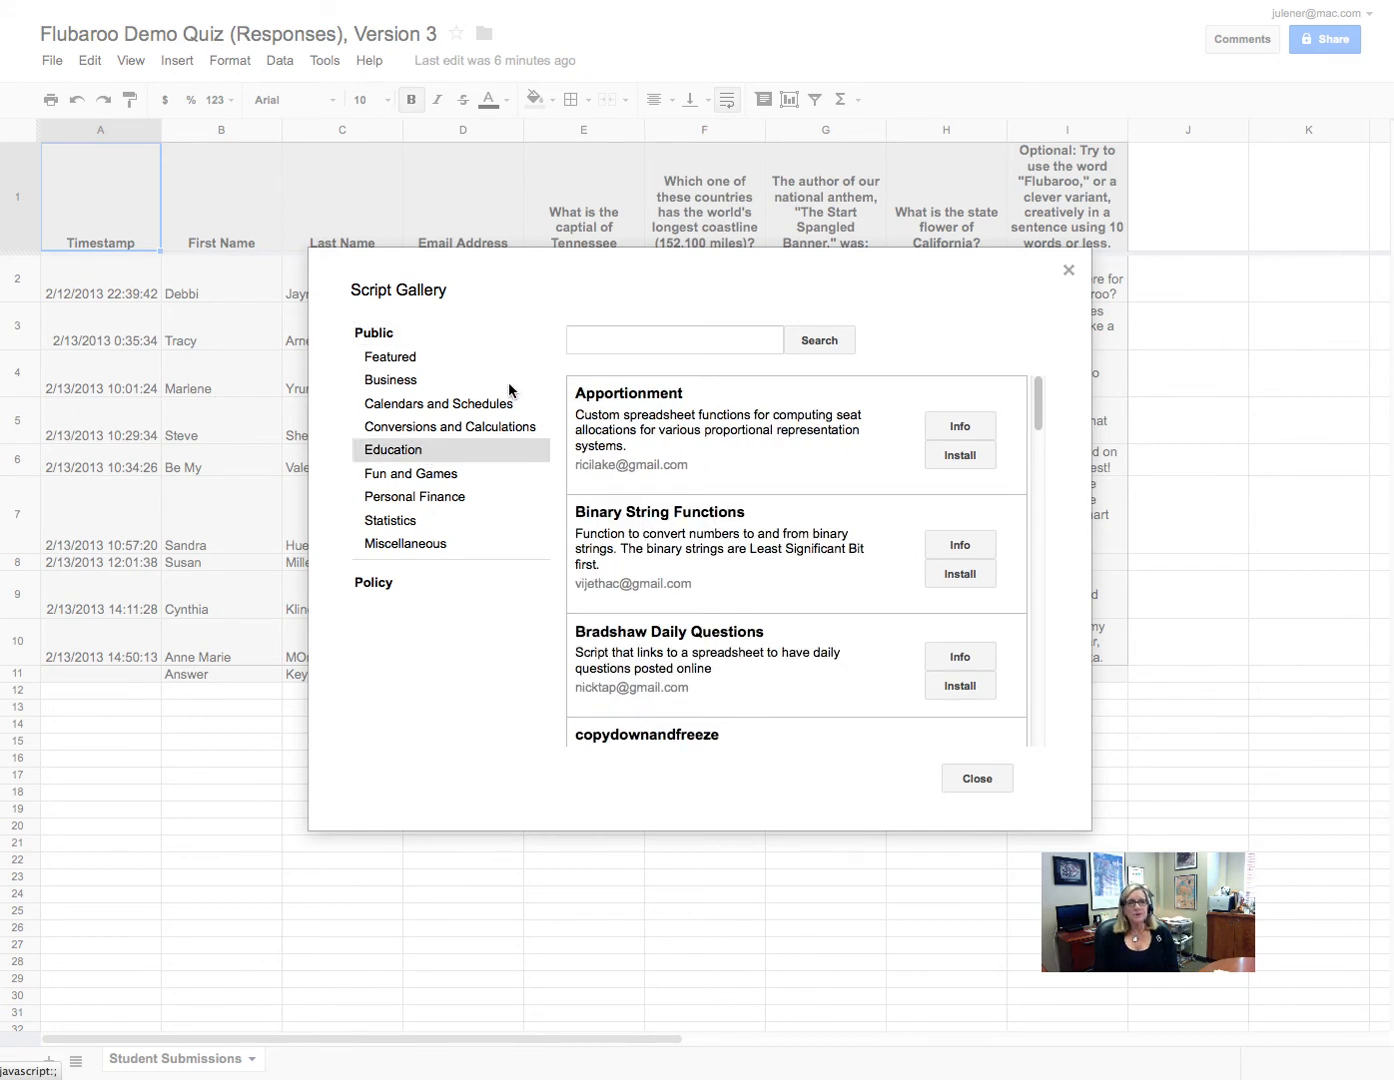
{"action": "left_click", "coordinate": [661, 339]}
{"action": "type", "text": "flubaroo"}
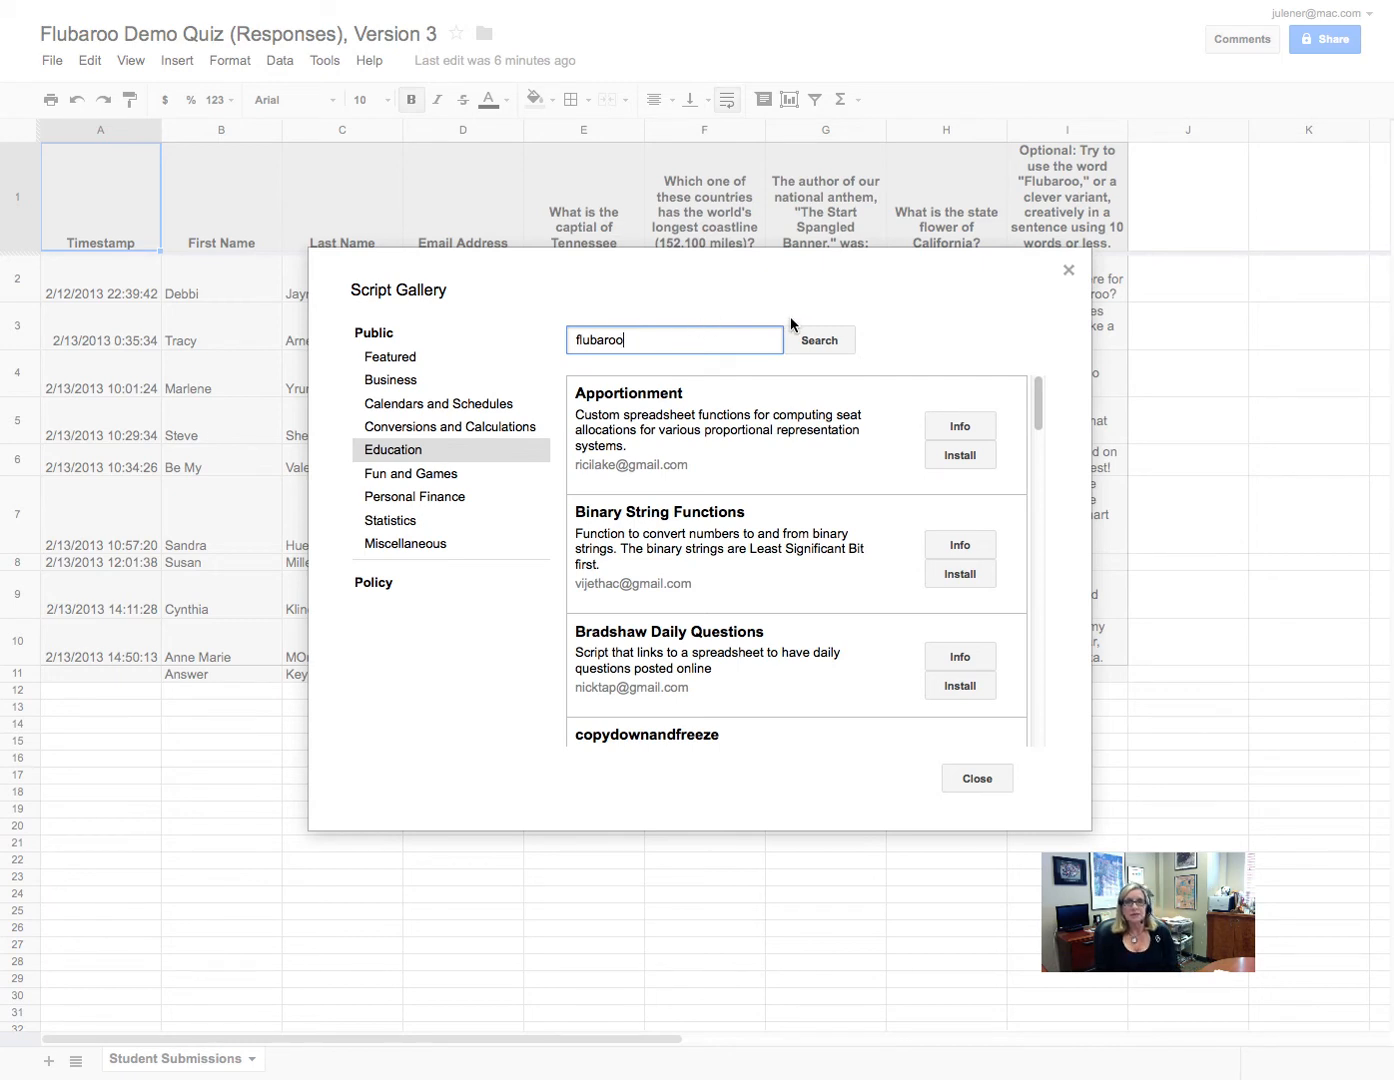
{"action": "left_click", "coordinate": [819, 339]}
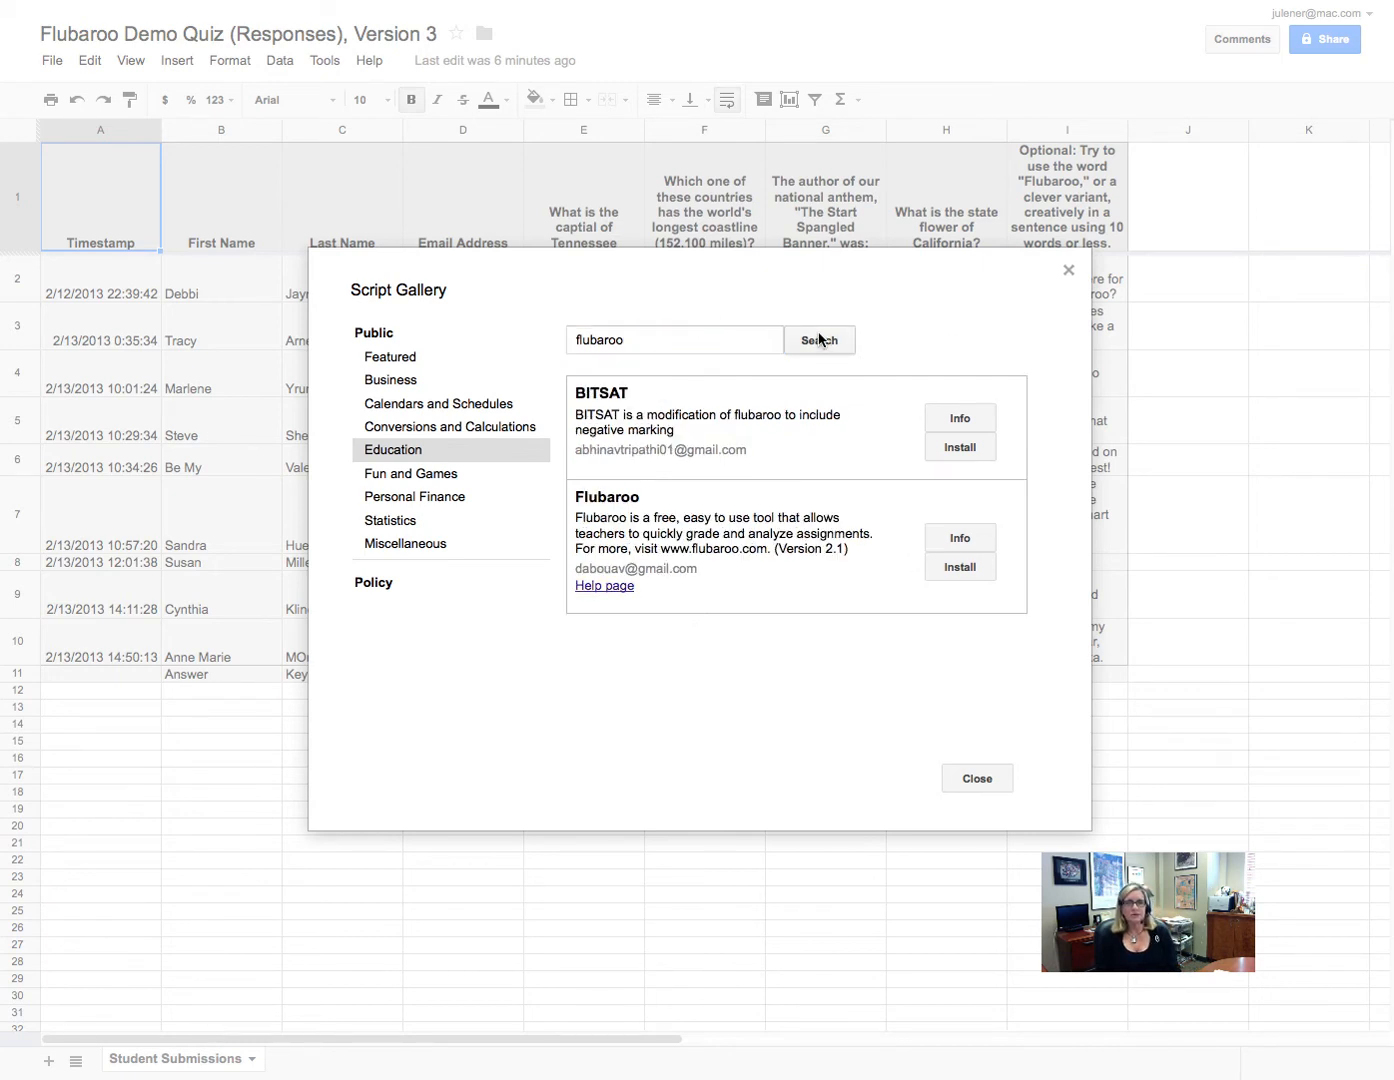
Install the Flubaroo script, authorize its access to the requested services and close the Script Gallery.
{"action": "left_click", "coordinate": [961, 567]}
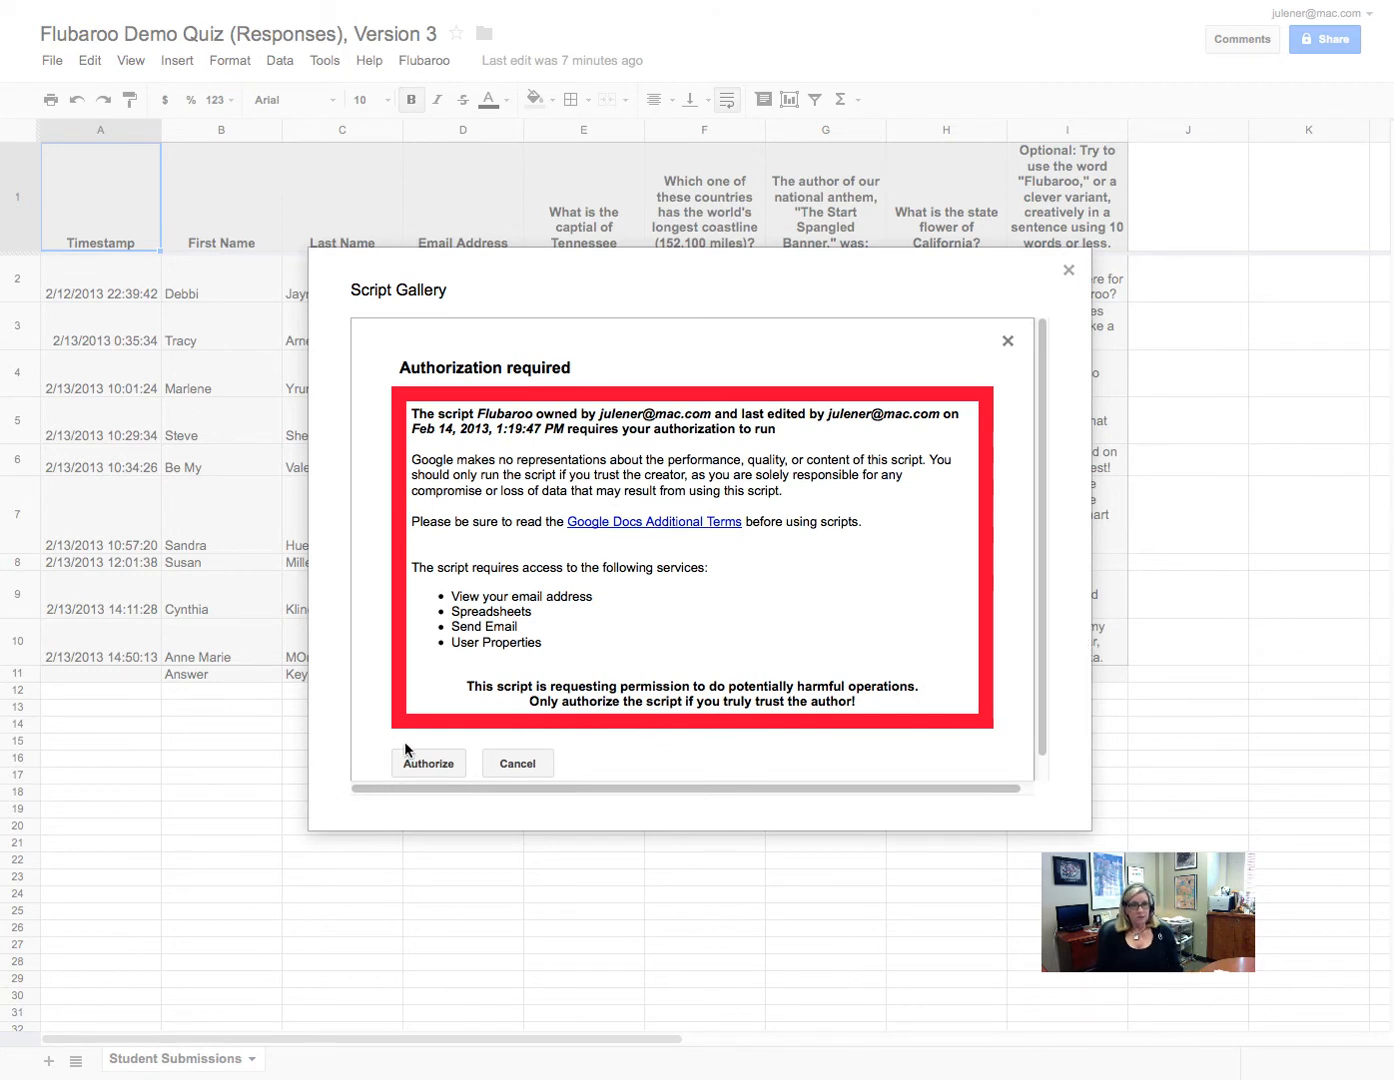
{"action": "left_click", "coordinate": [430, 763]}
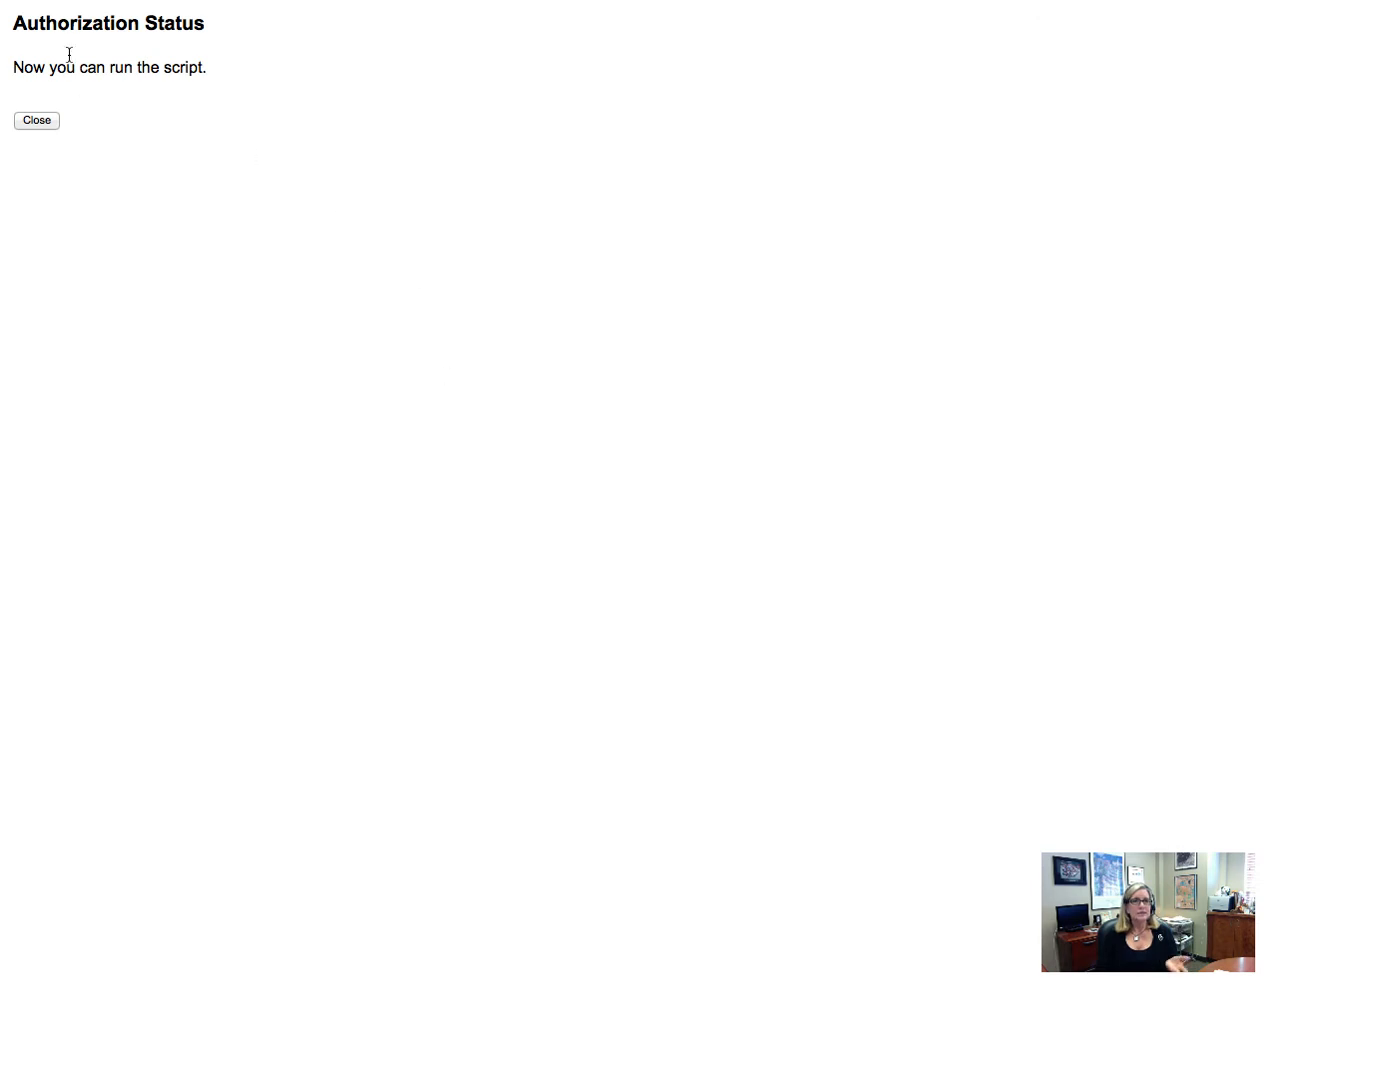
{"action": "left_click", "coordinate": [52, 122]}
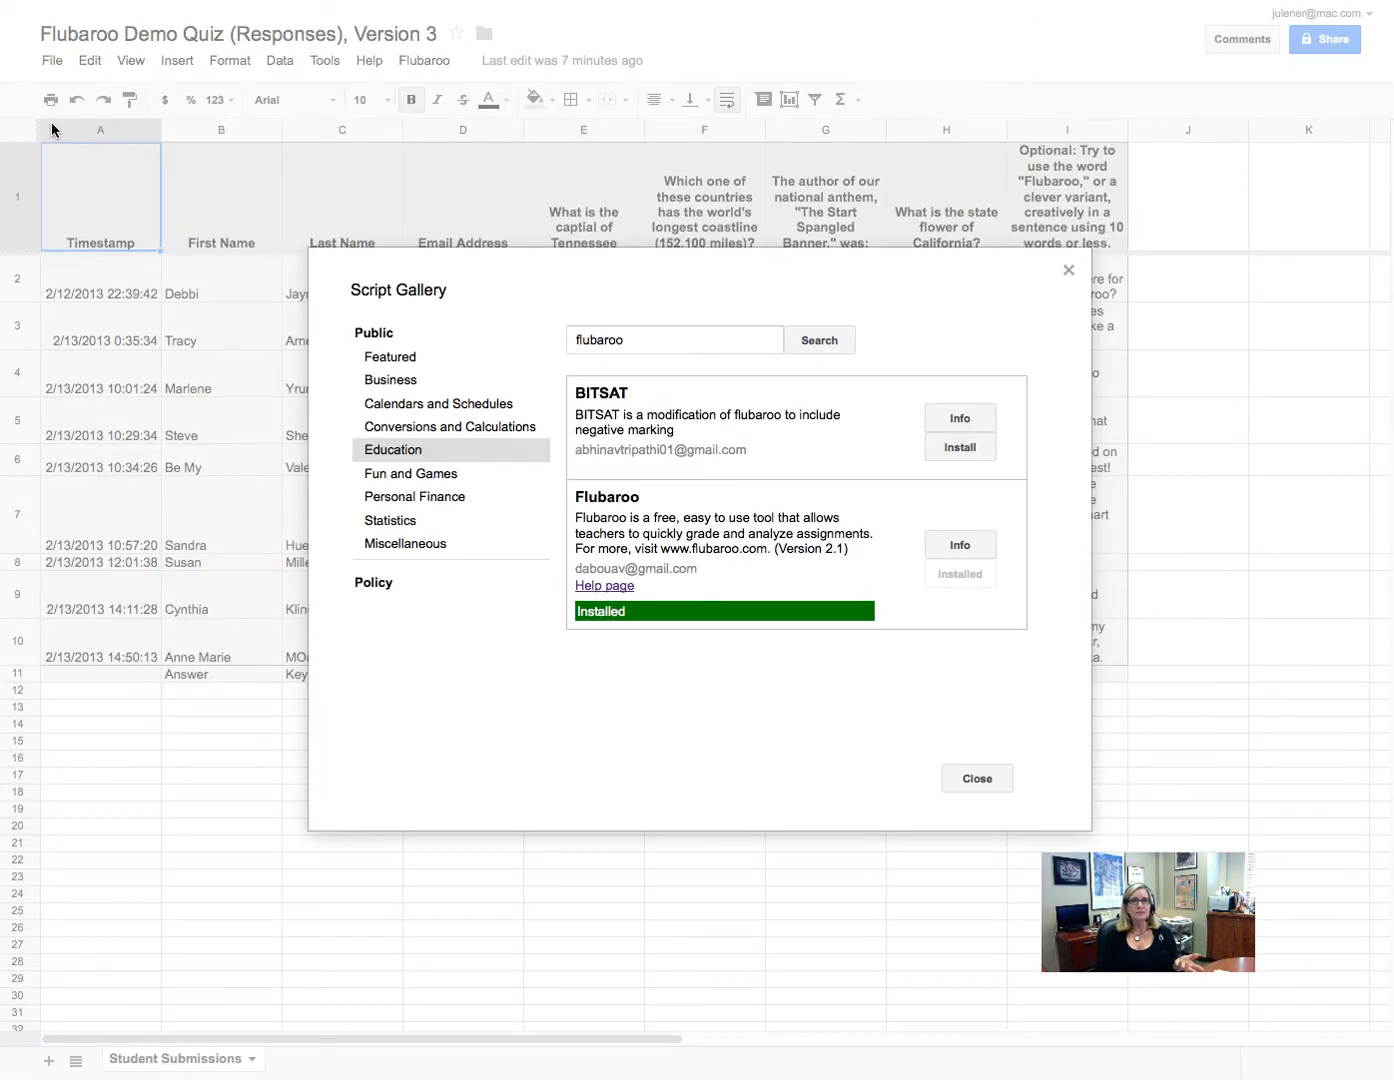
{"action": "left_click", "coordinate": [964, 781]}
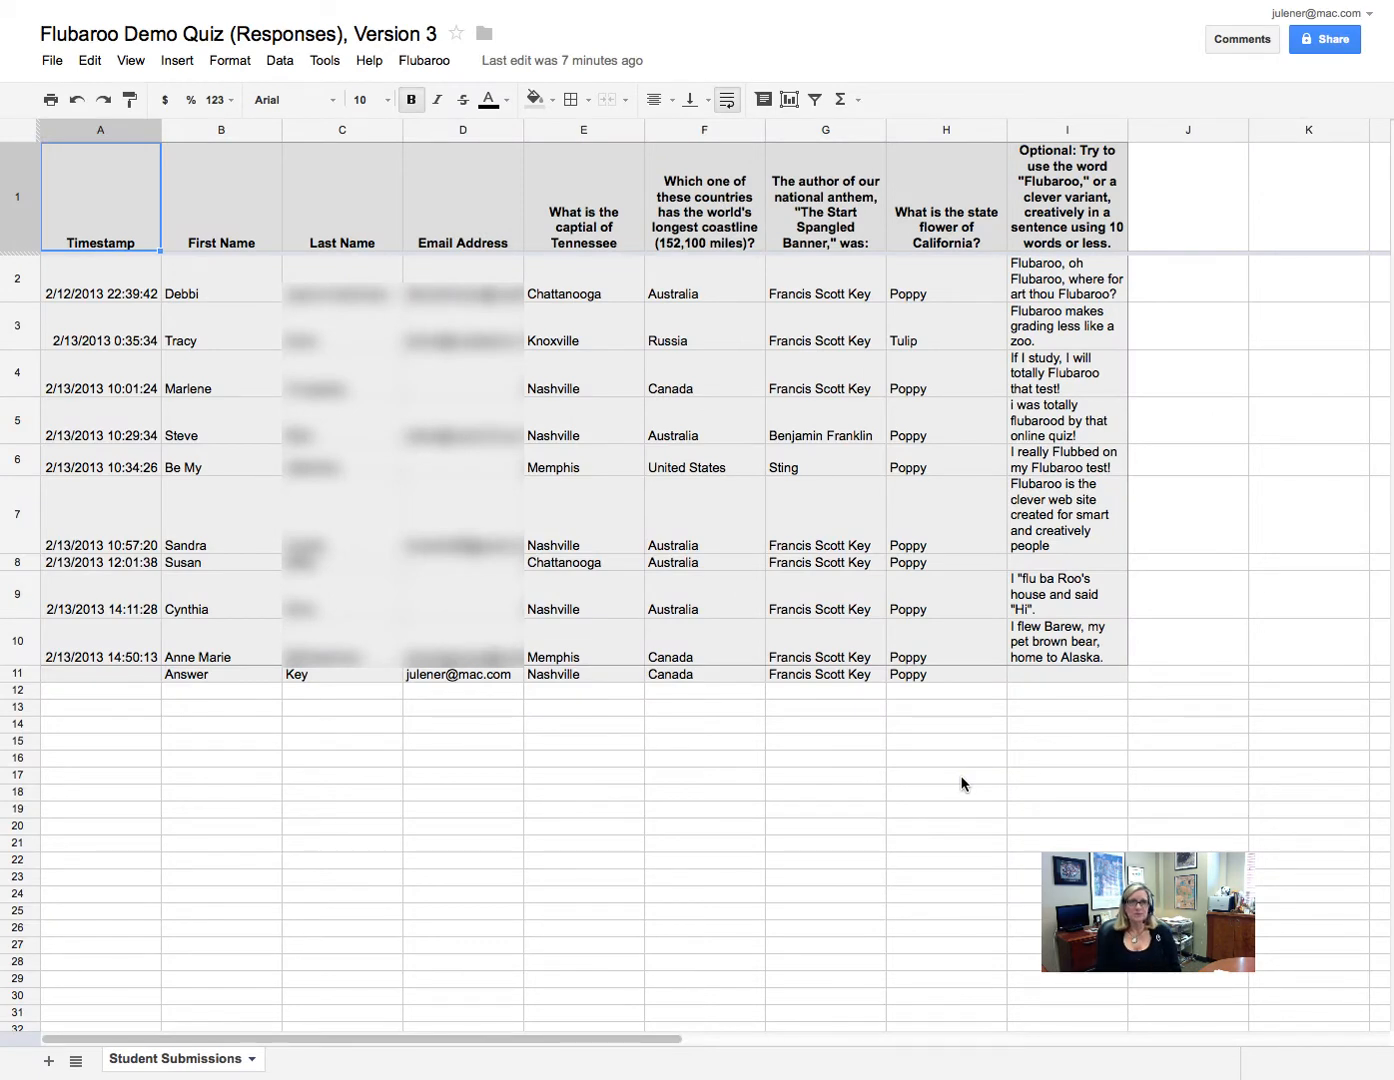
Run Flubaroo's Grade Assignment command and grant the authorization the script requires.
{"action": "left_click", "coordinate": [438, 68]}
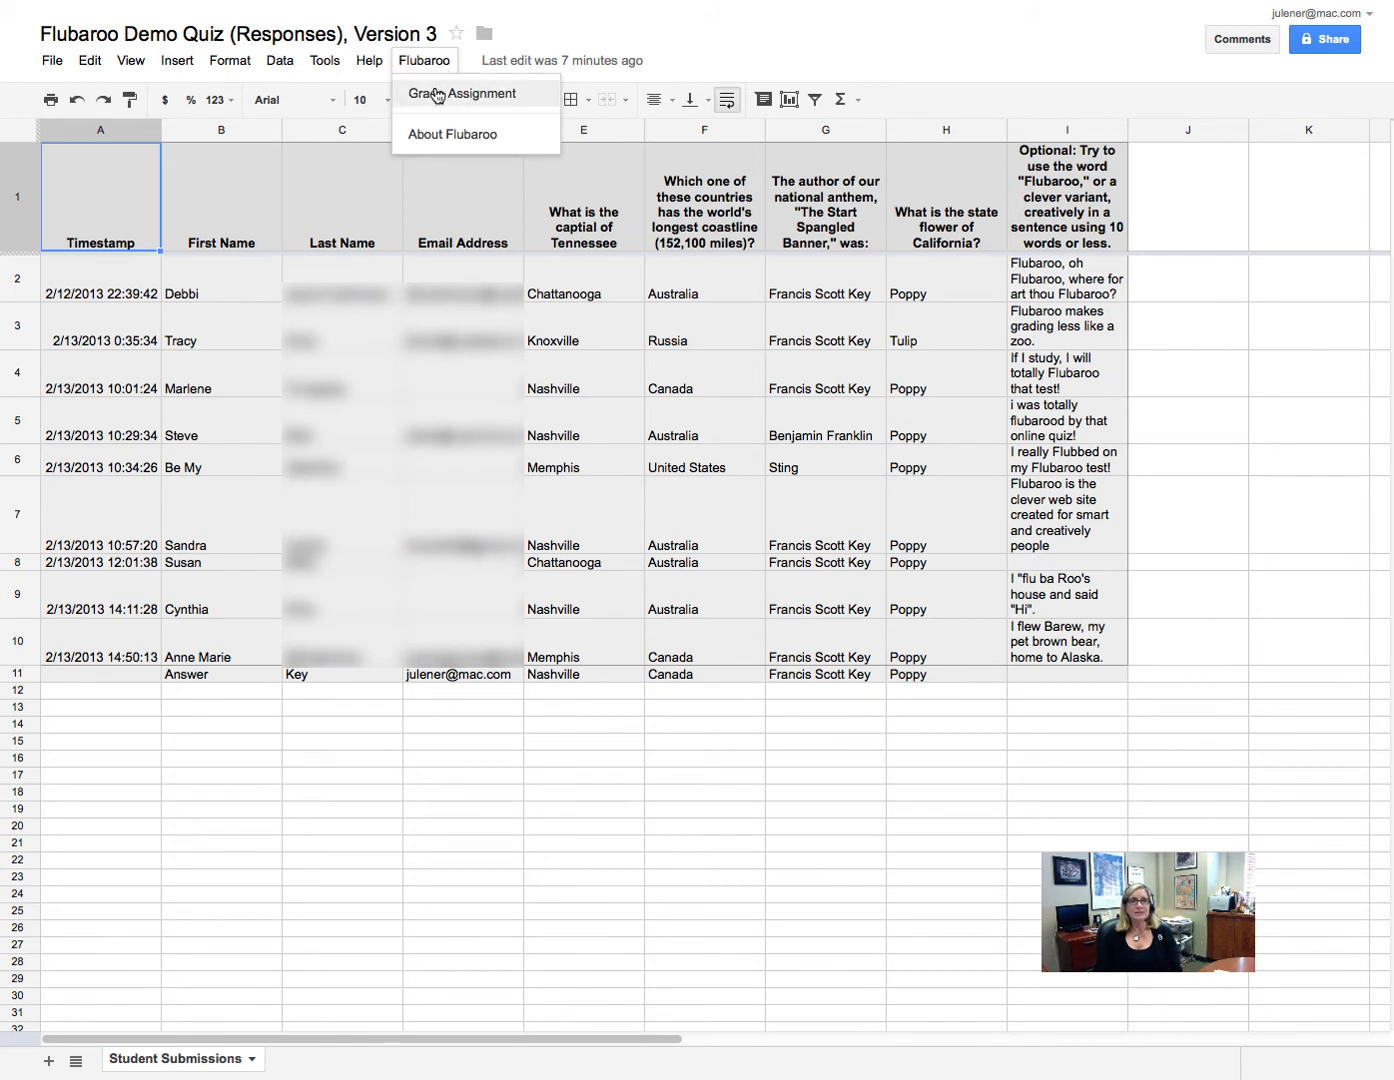
{"action": "left_click", "coordinate": [436, 93]}
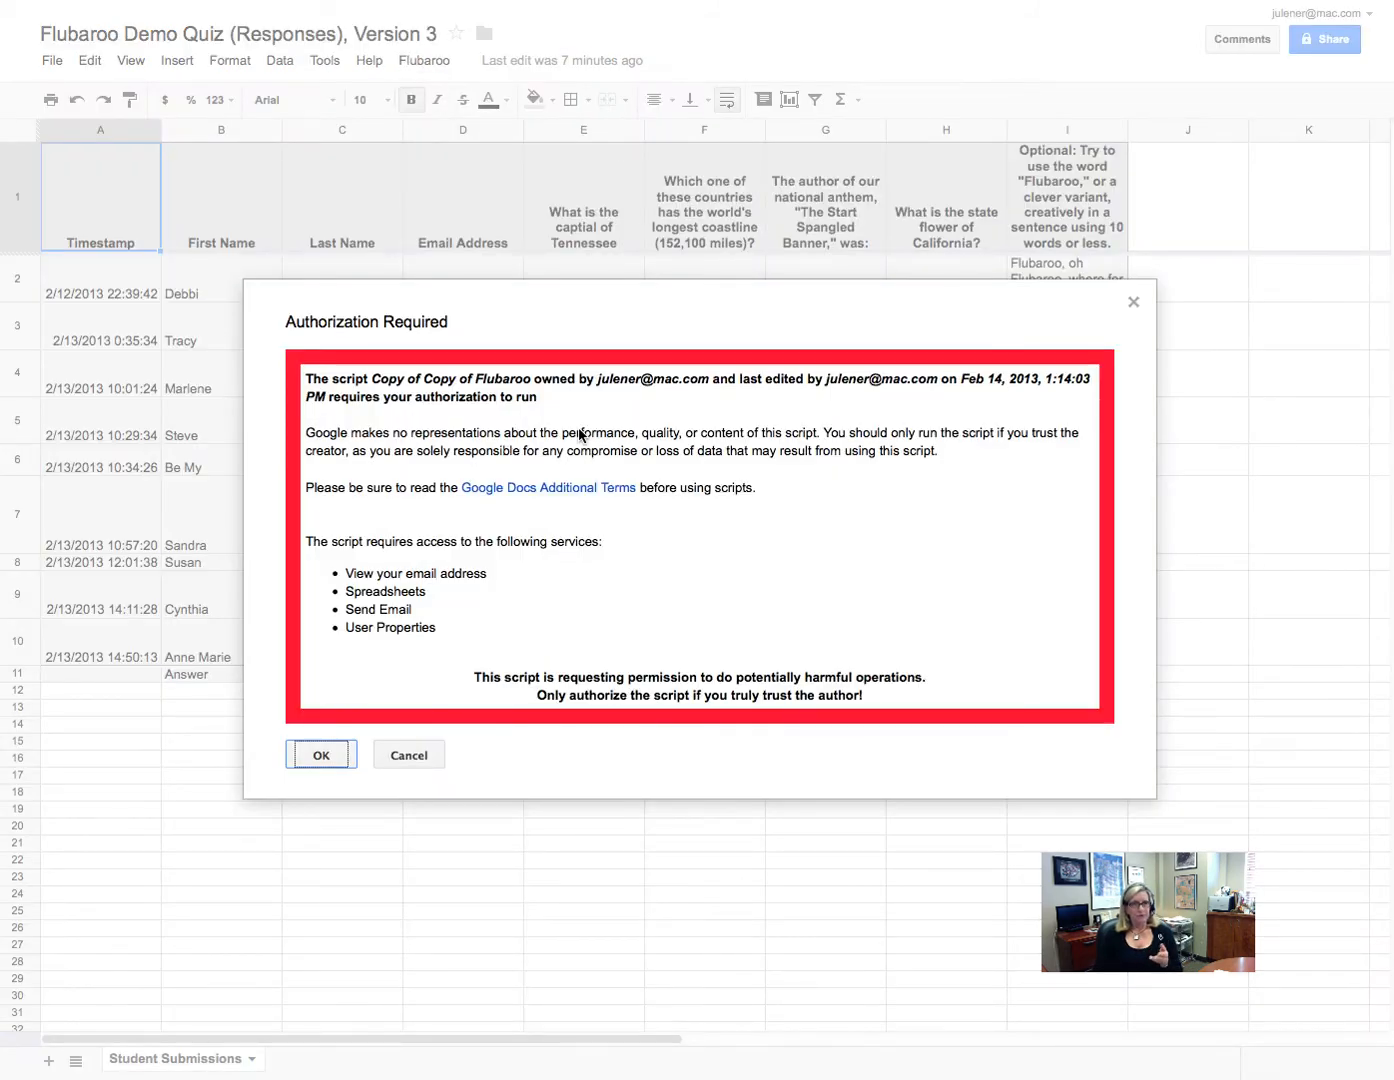
{"action": "left_click", "coordinate": [312, 756]}
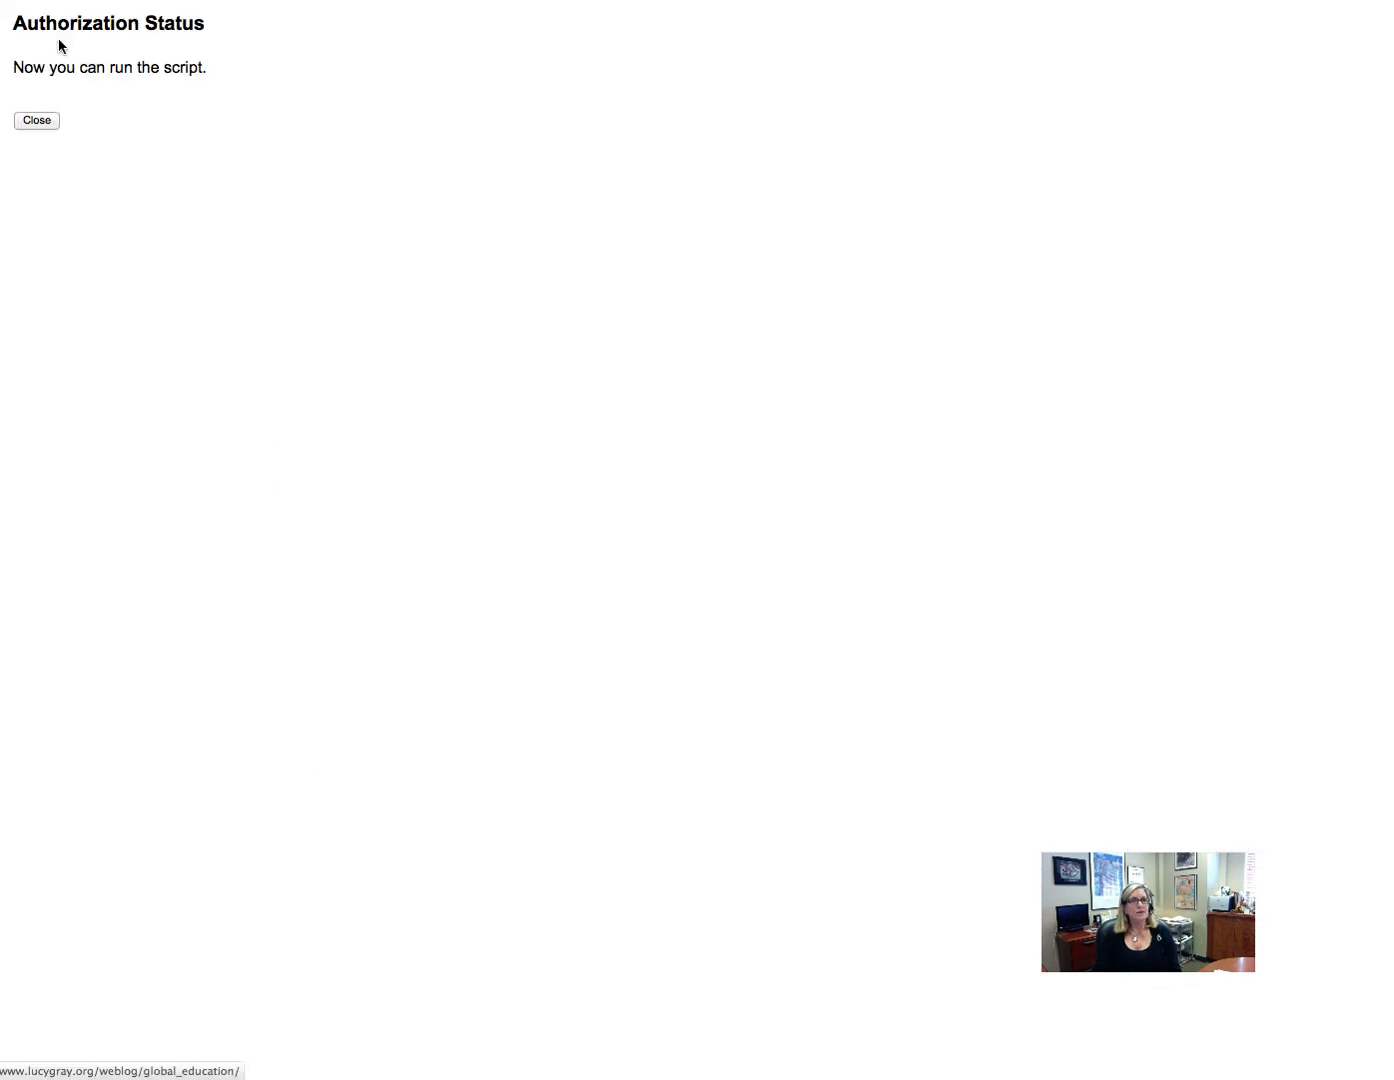
{"action": "left_click", "coordinate": [29, 120]}
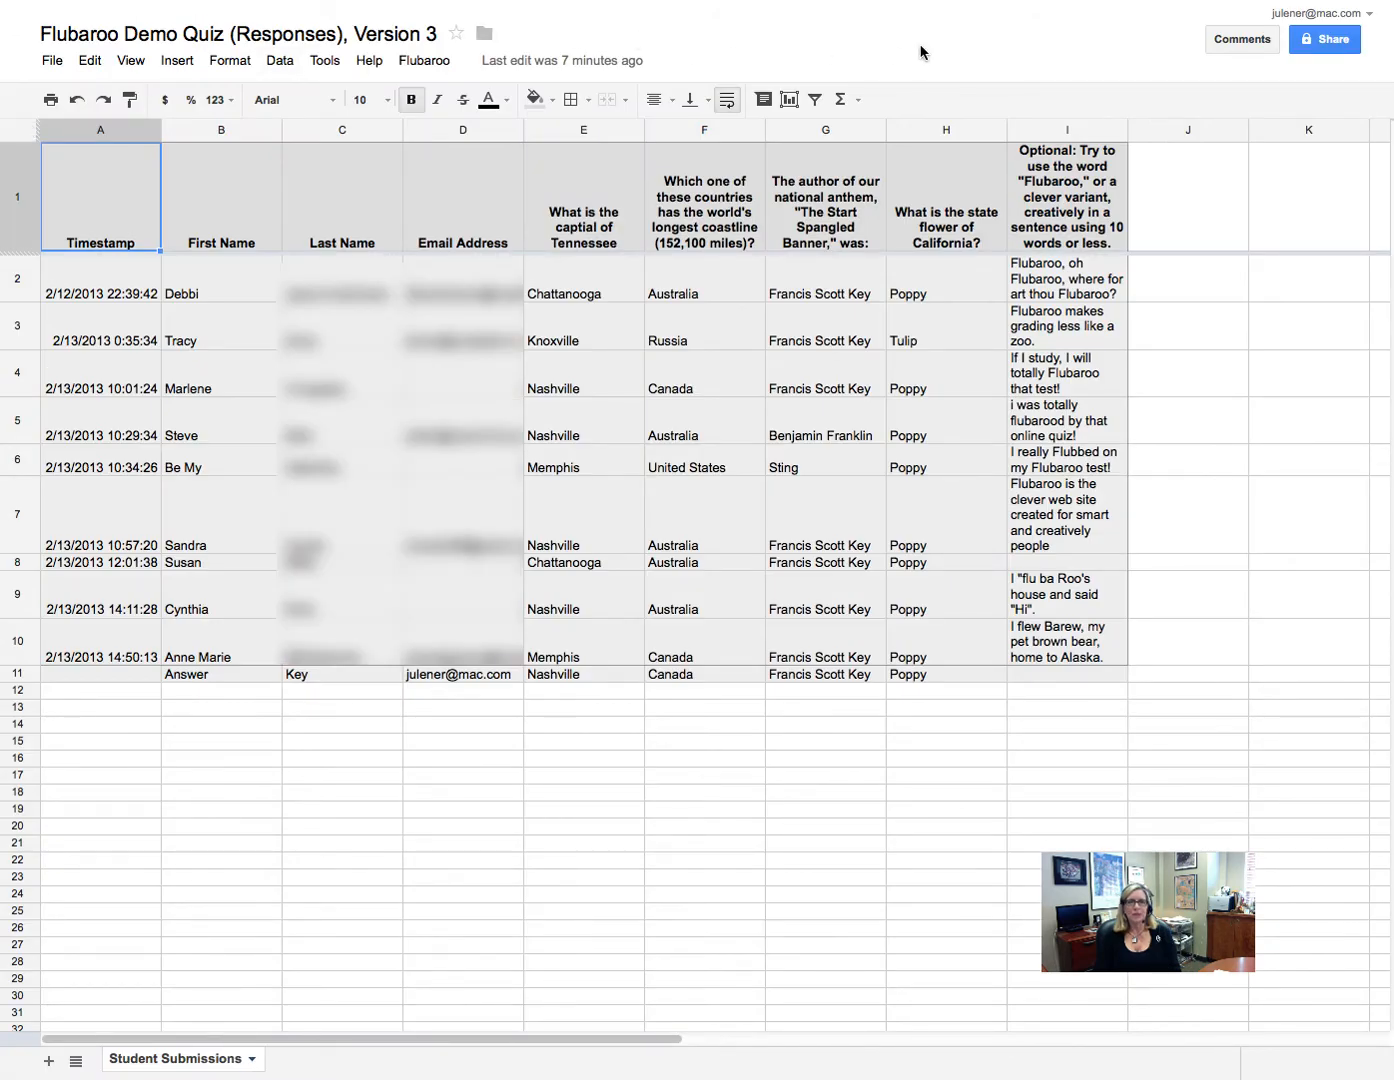
Start Grade Assignment again and review the grading option for each question, keeping First Name as Identifies Student.
{"action": "left_click", "coordinate": [400, 61]}
{"action": "left_click", "coordinate": [404, 101]}
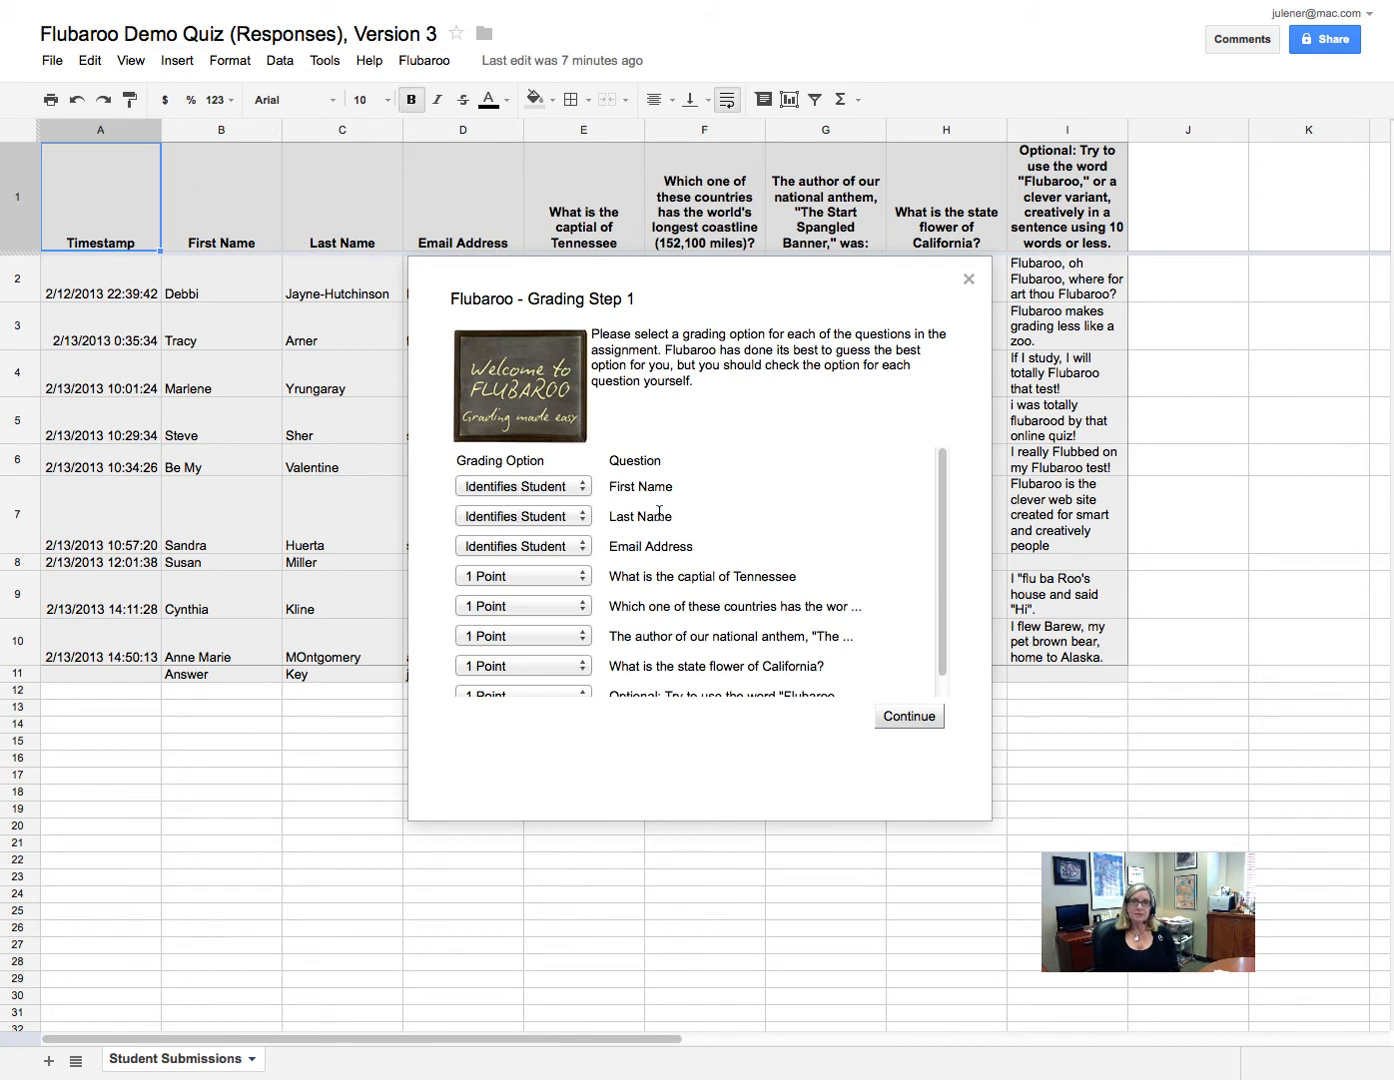
{"action": "left_click", "coordinate": [486, 489]}
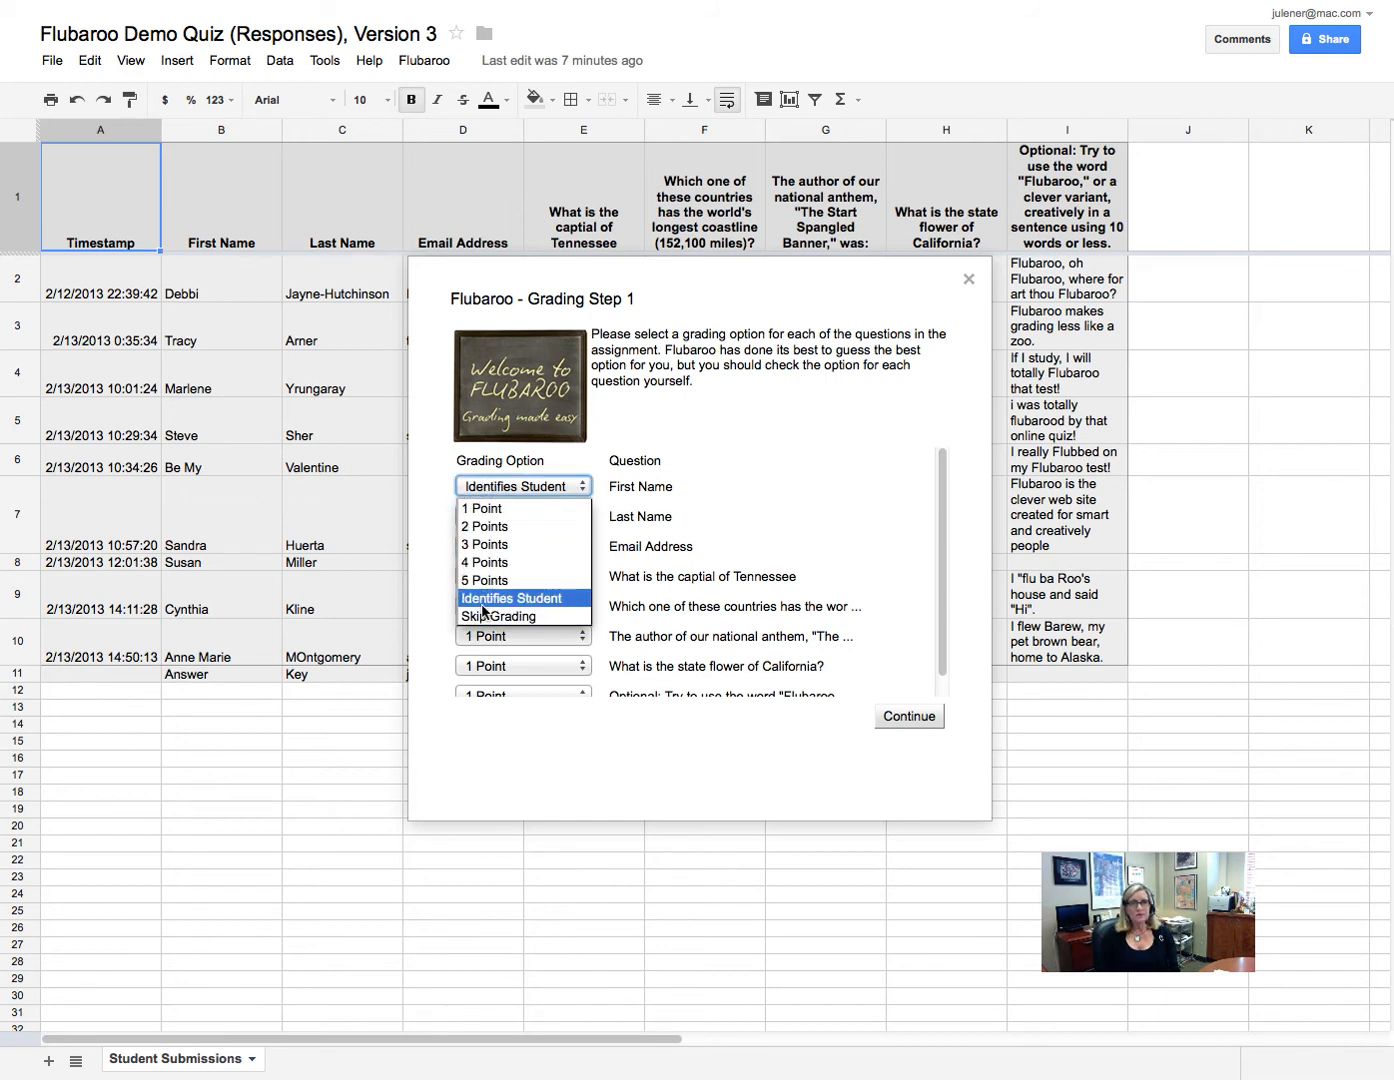
{"action": "left_click", "coordinate": [520, 487]}
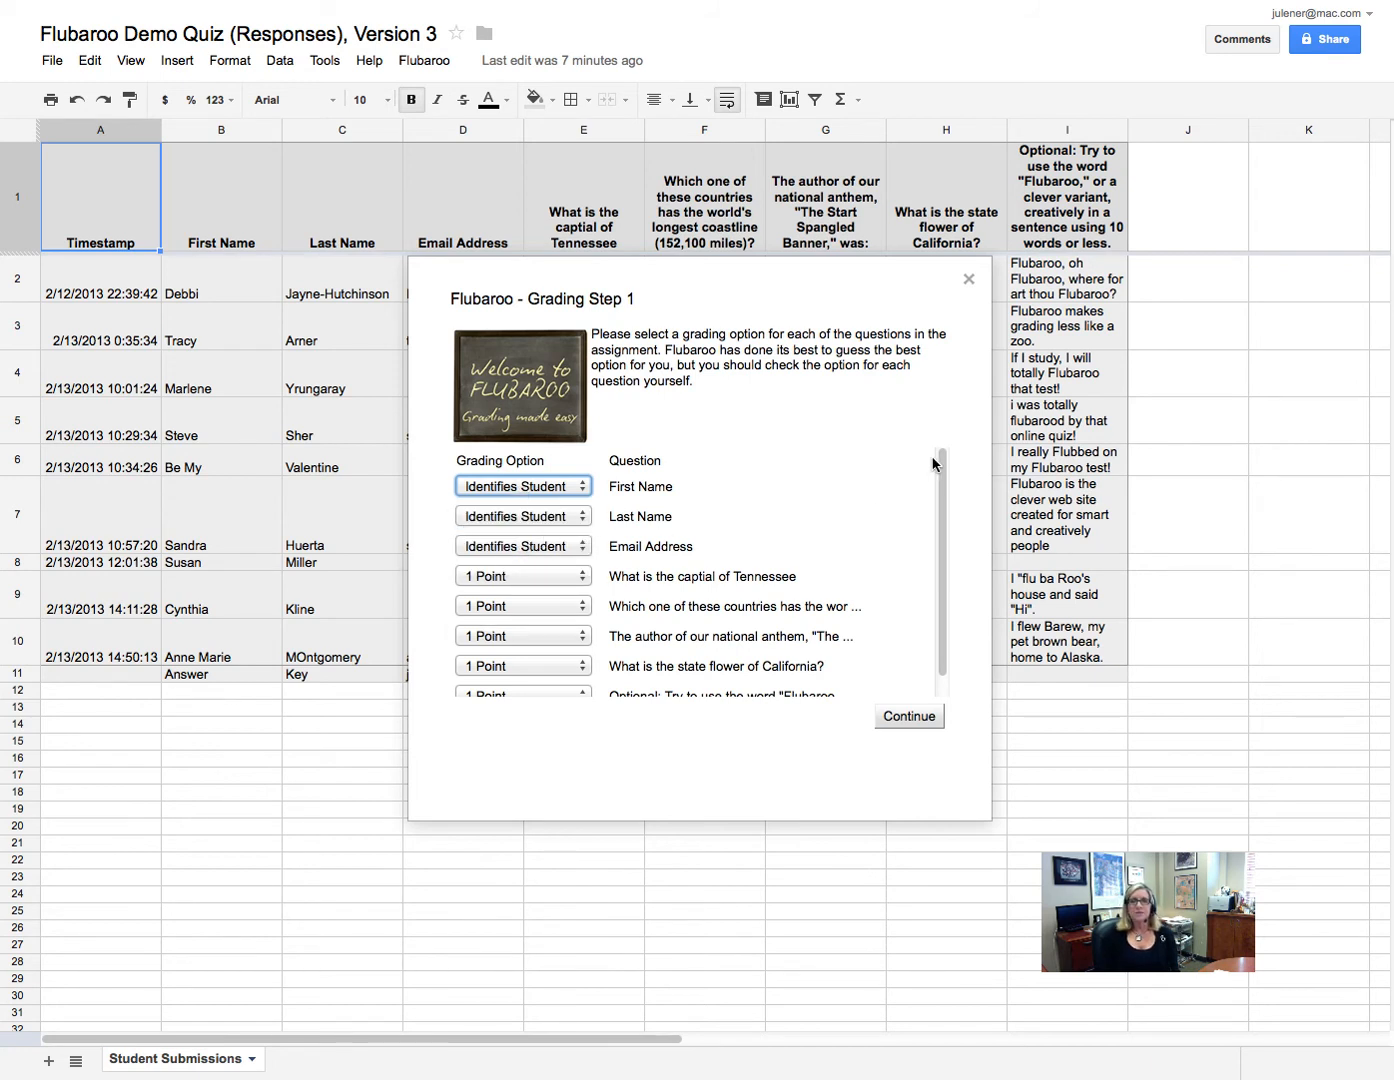
{"action": "scroll", "coordinate": [940, 462], "scroll_direction": "down", "scroll_amount": 2}
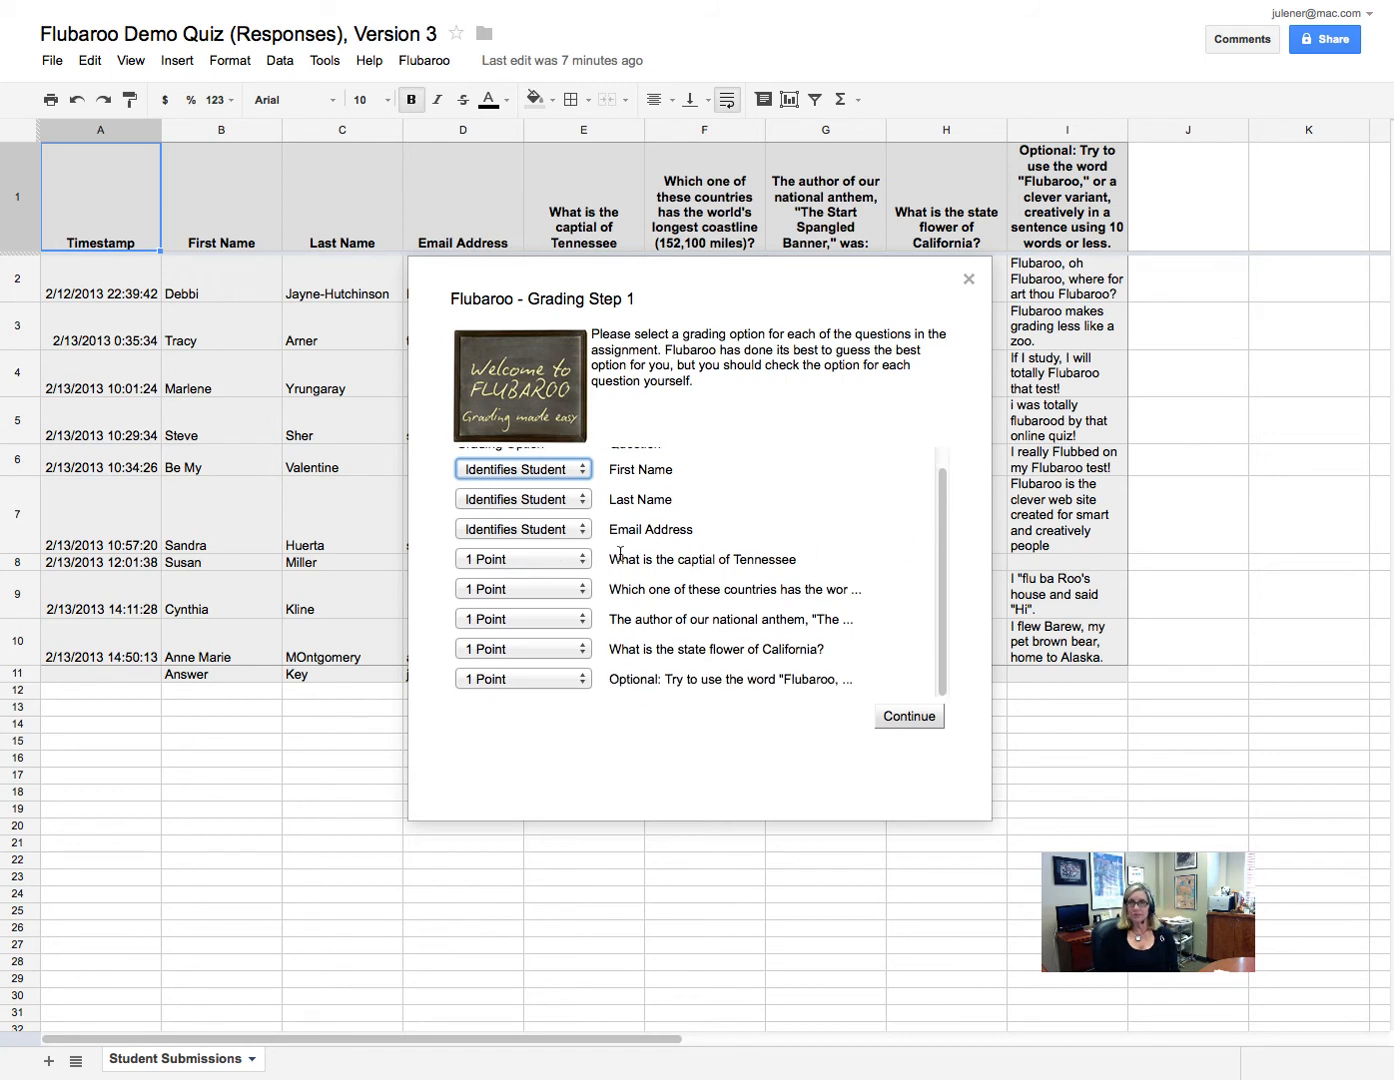
Set the Tennessee capital question to 2 Points, the national anthem author question to 3 Points and the optional Flubaroo question to Skip Grading.
{"action": "left_click", "coordinate": [522, 556]}
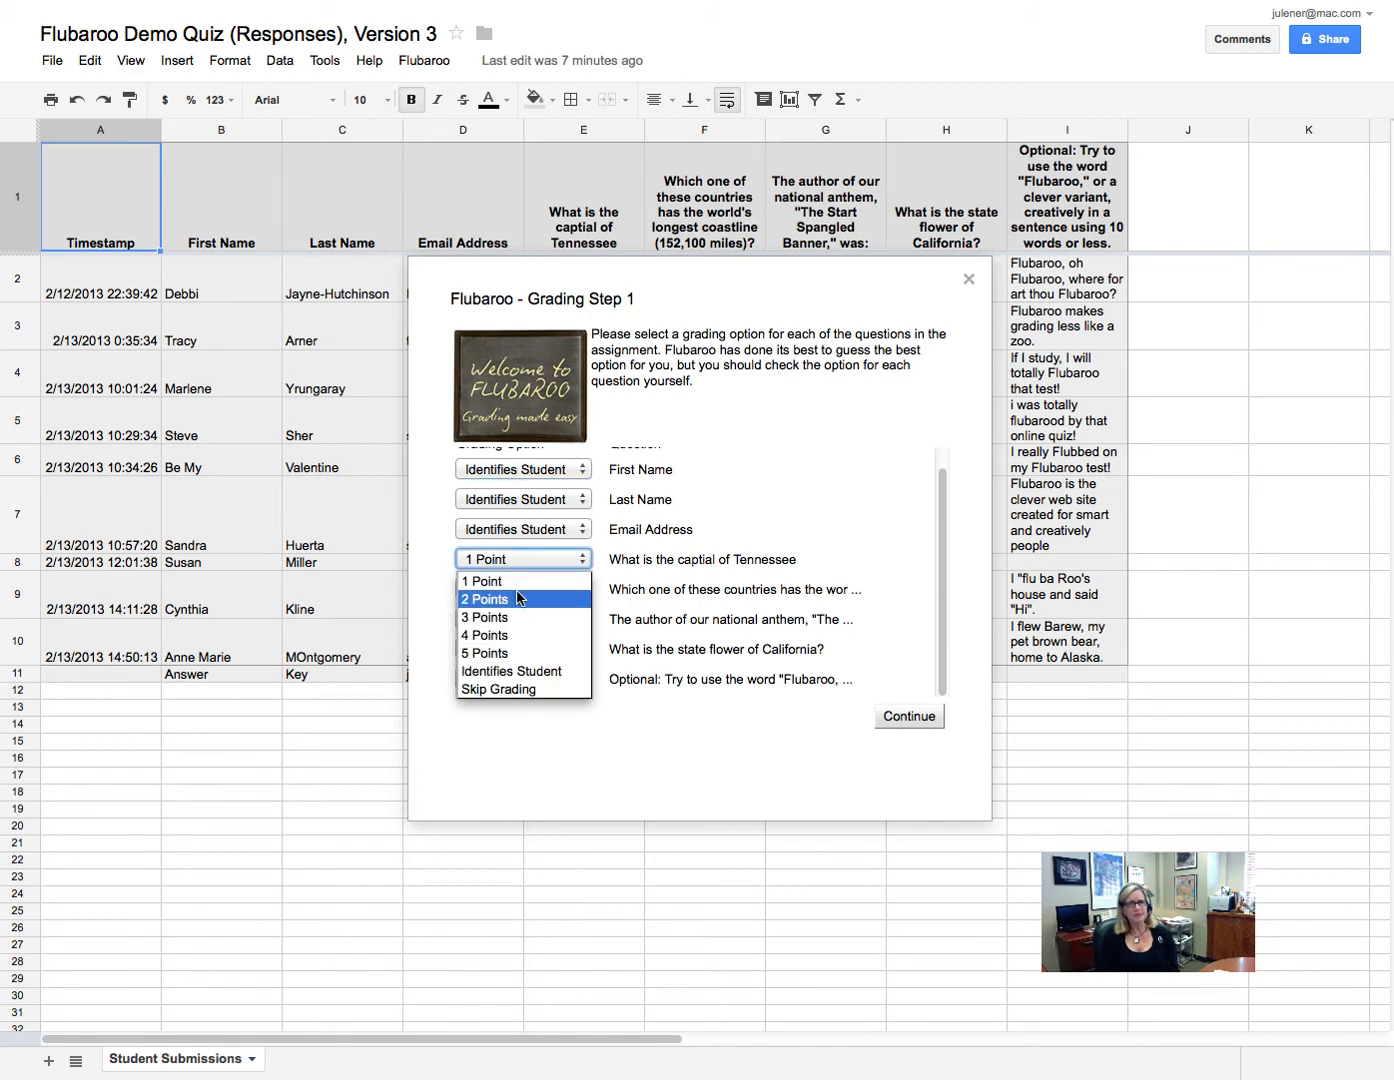
{"action": "left_click", "coordinate": [519, 598]}
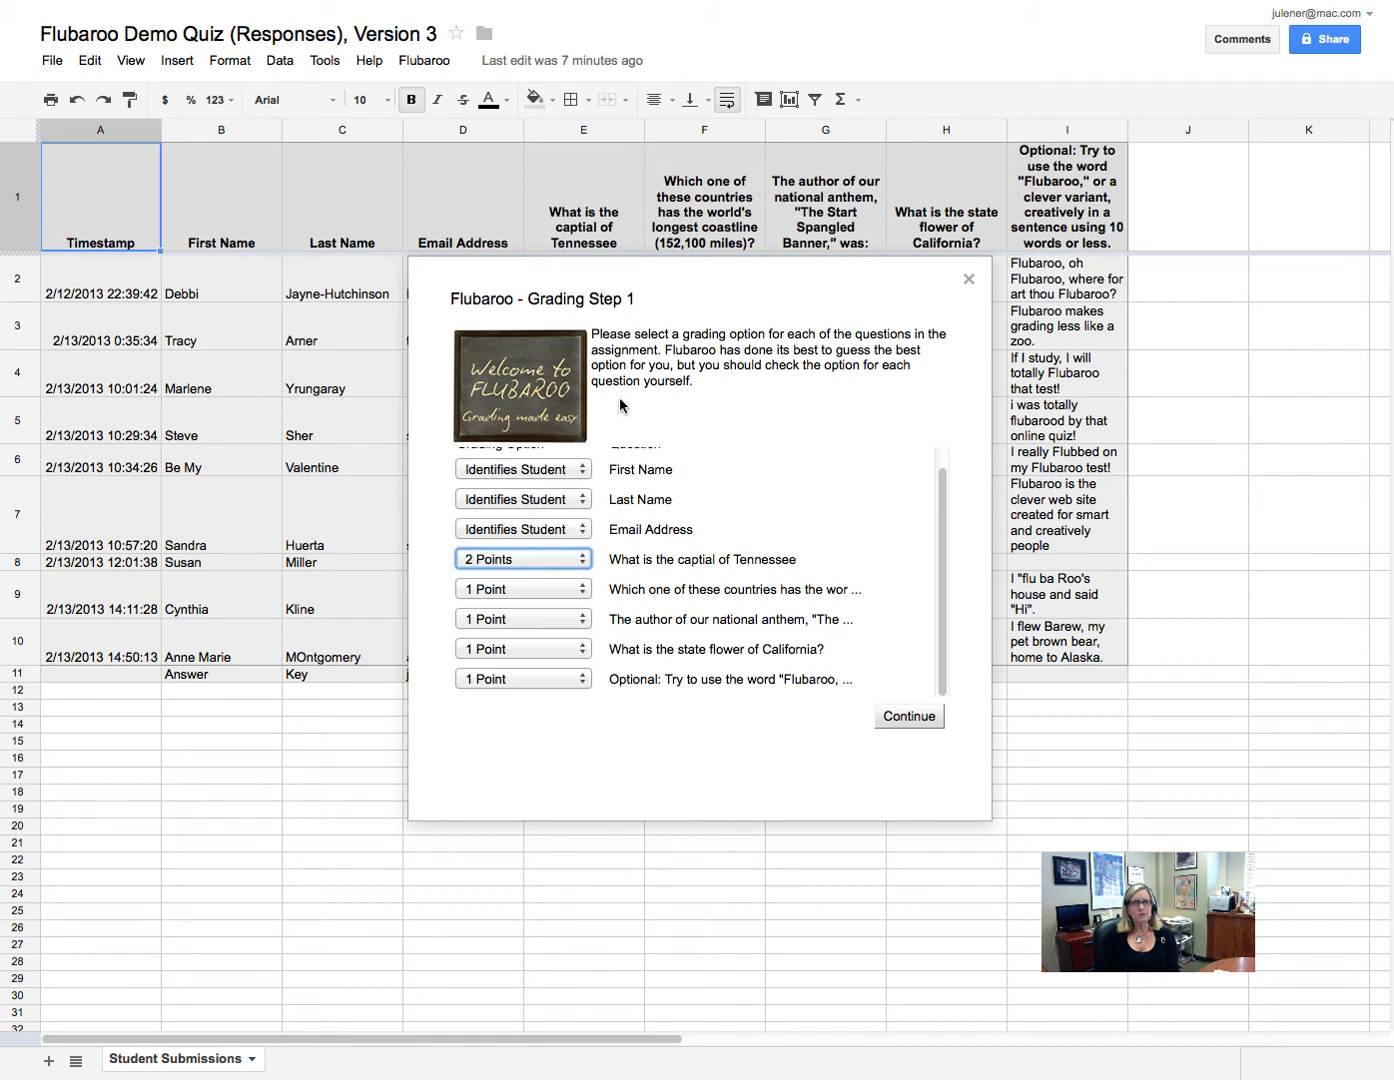
{"action": "left_click", "coordinate": [540, 619]}
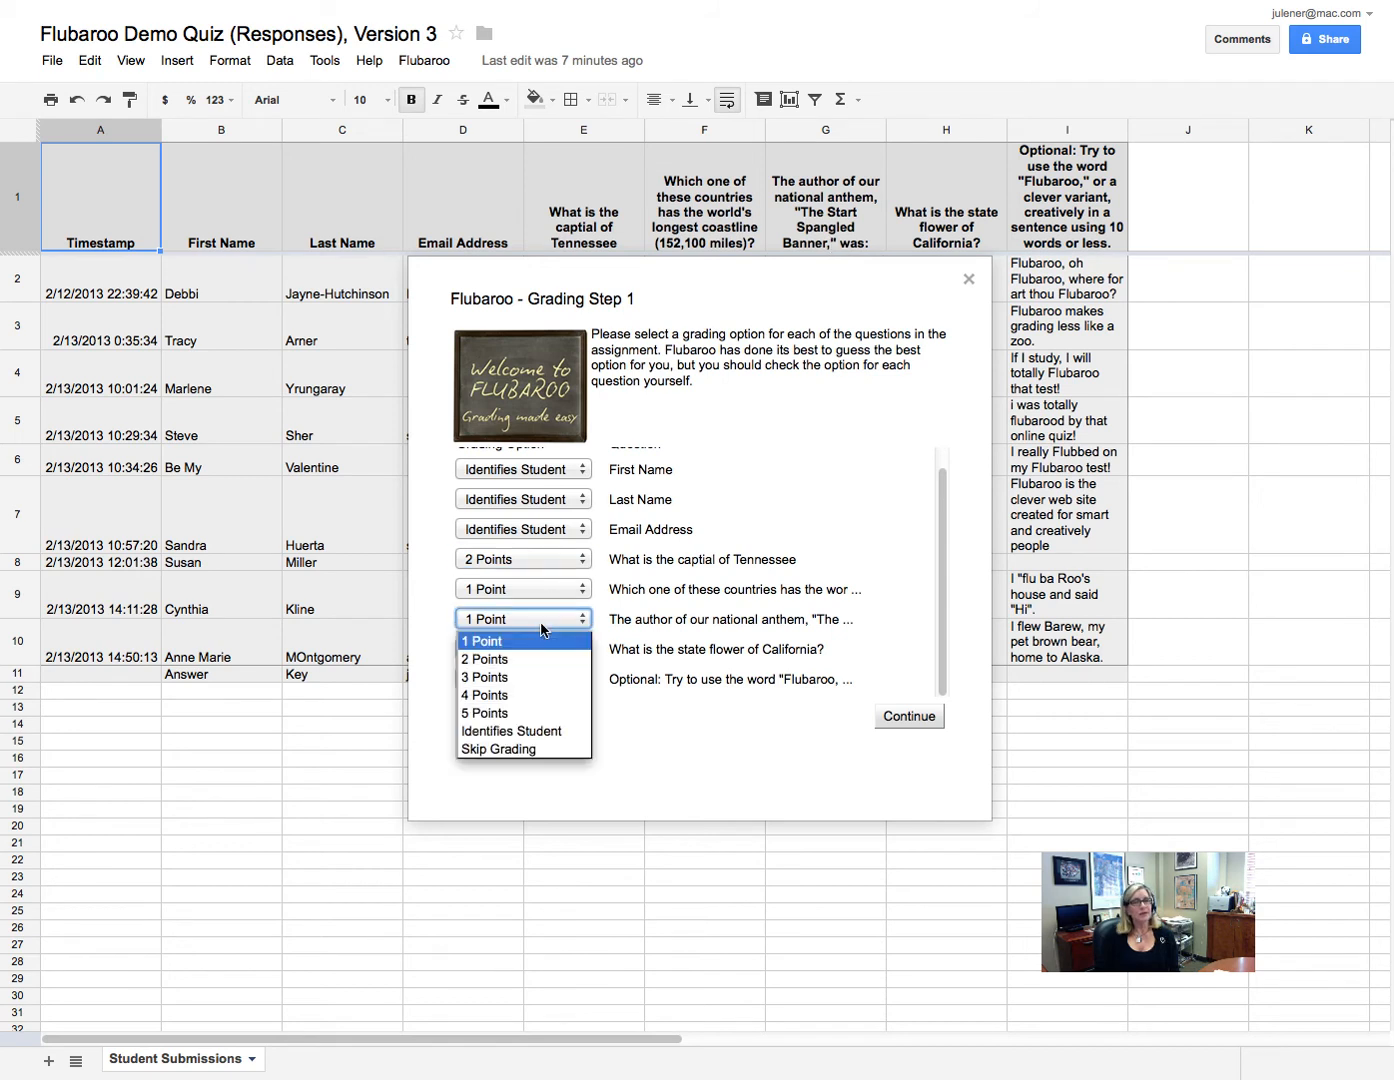
{"action": "left_click", "coordinate": [540, 683]}
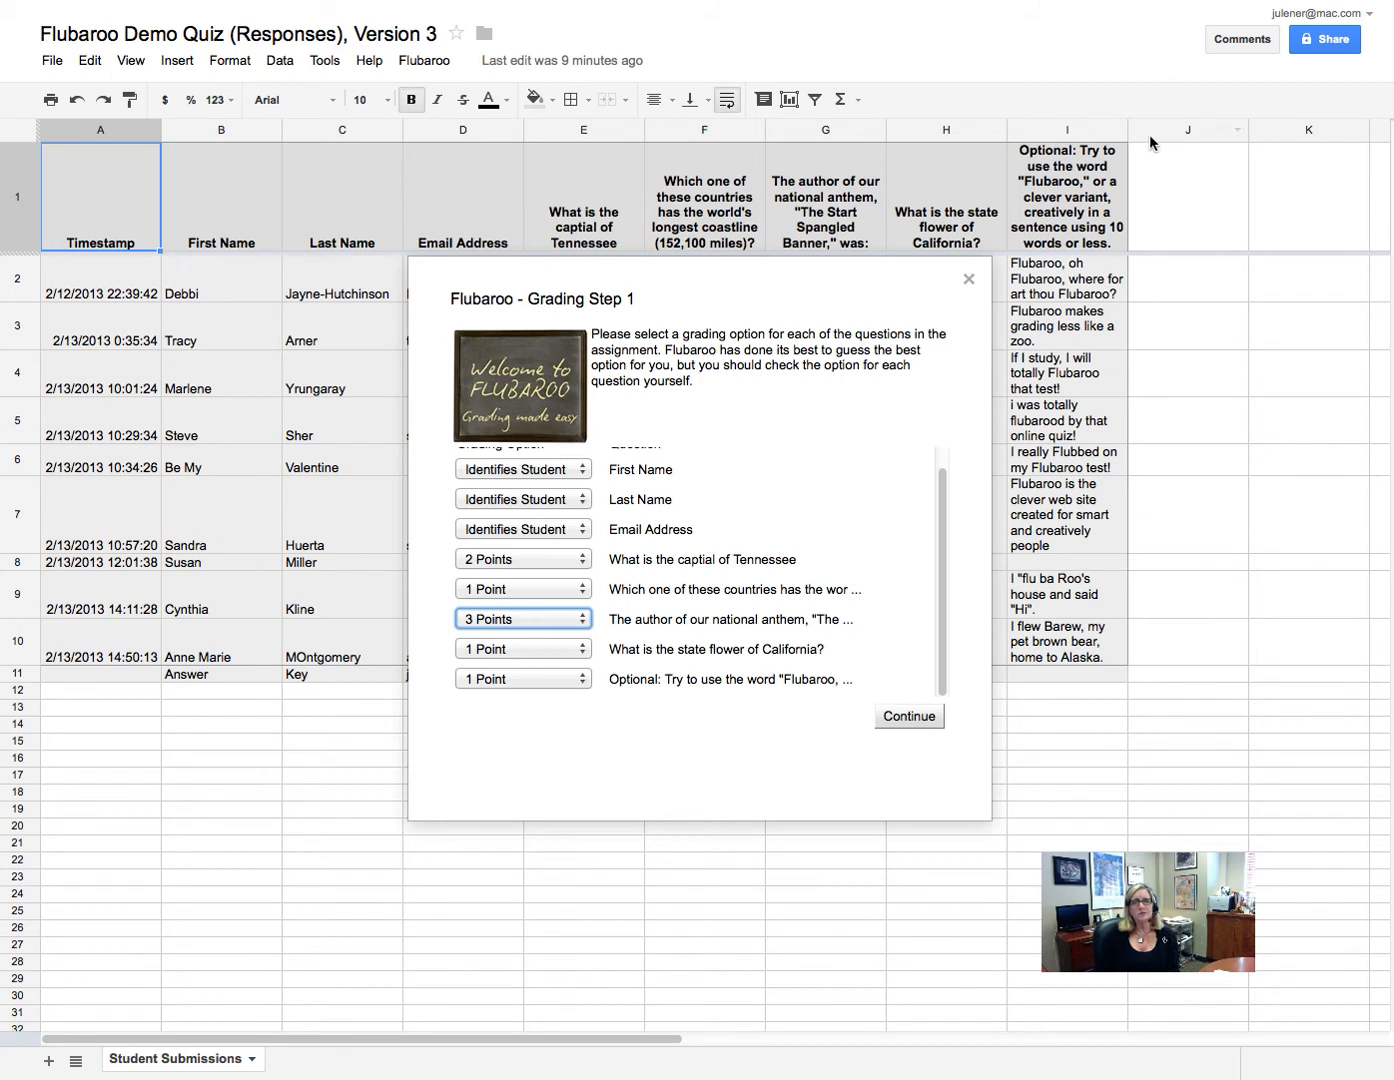
{"action": "left_click", "coordinate": [476, 680]}
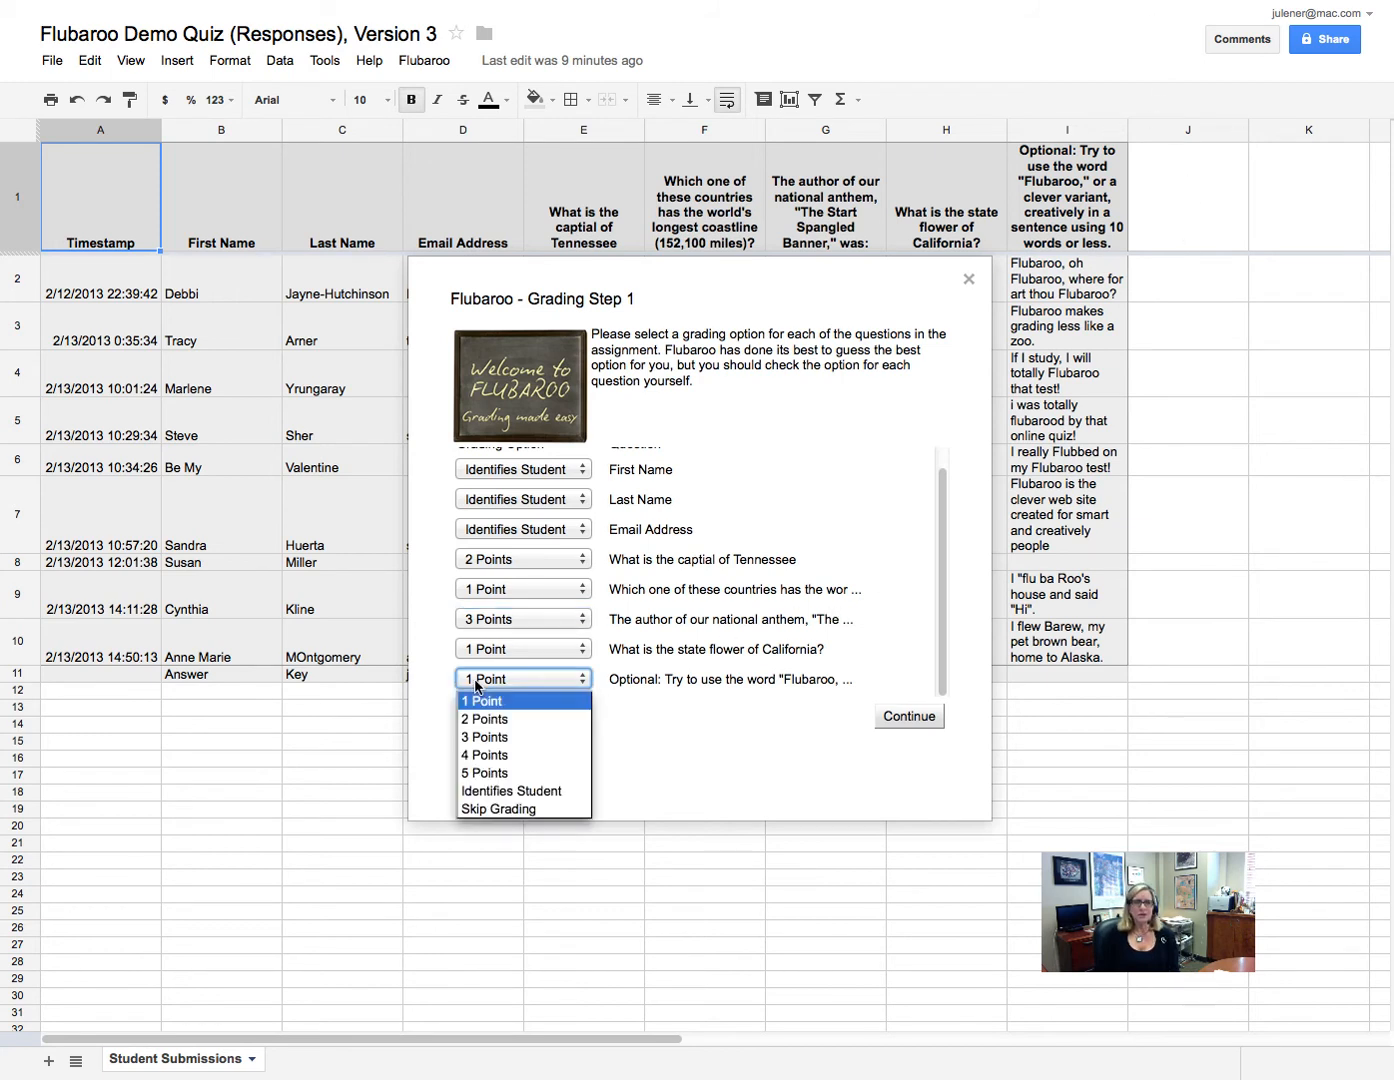
{"action": "left_click", "coordinate": [464, 807]}
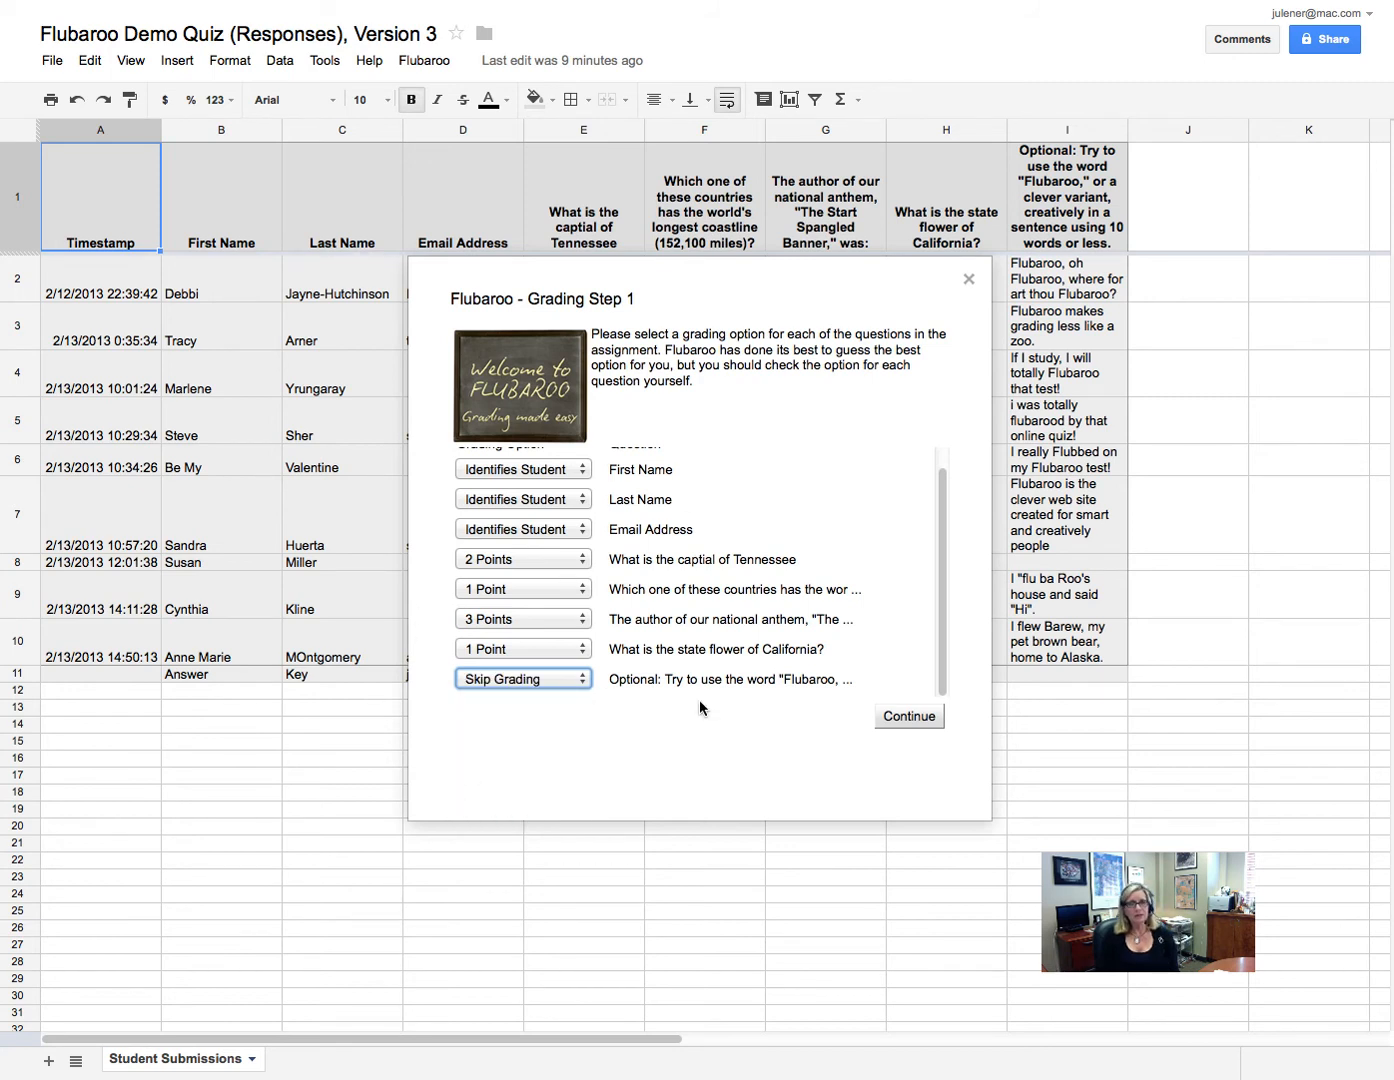
{"action": "left_click", "coordinate": [892, 718]}
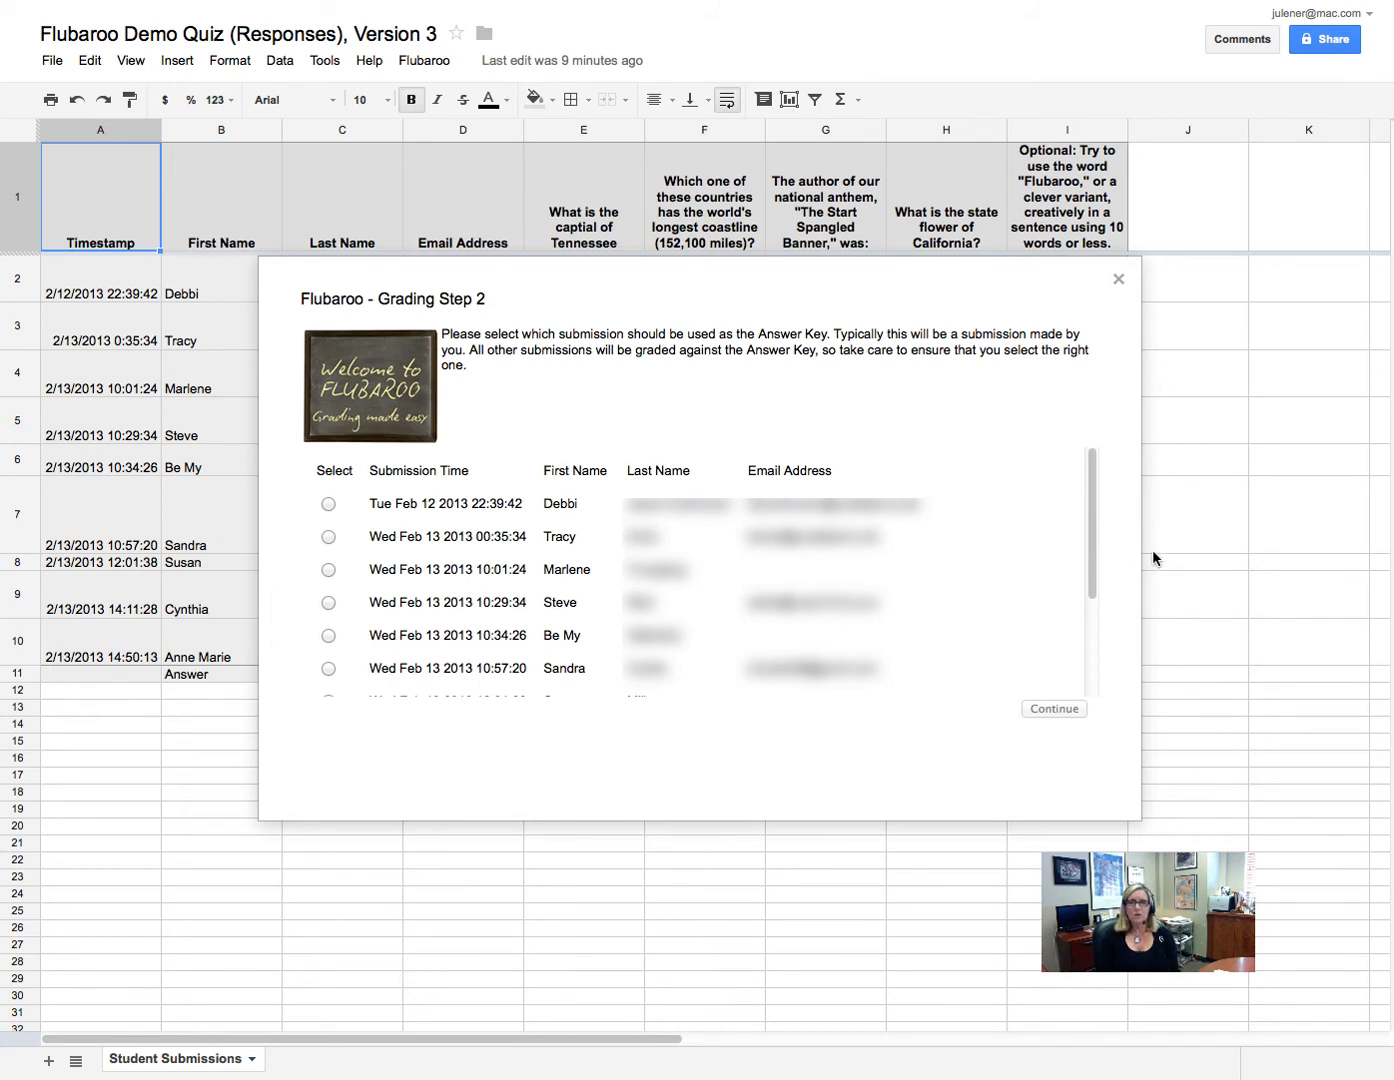
Use the Answer Key submission as the answer key, run the grading and close the completion notice.
{"action": "left_click_drag", "start_coordinate": [1094, 560], "coordinate": [1084, 678]}
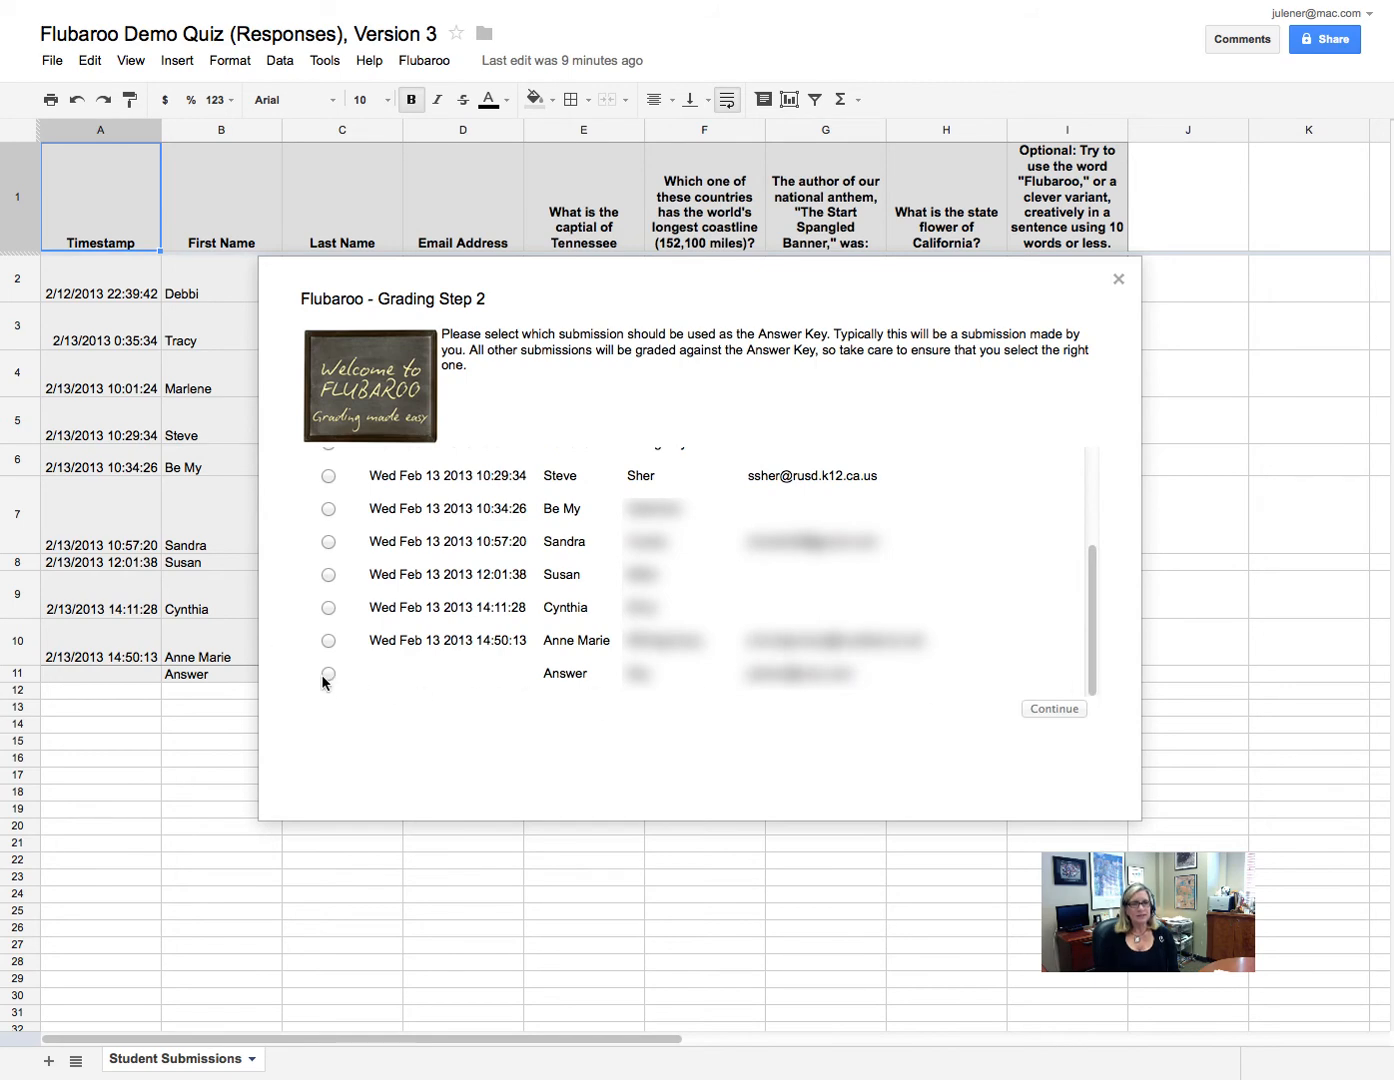
{"action": "left_click", "coordinate": [1058, 710]}
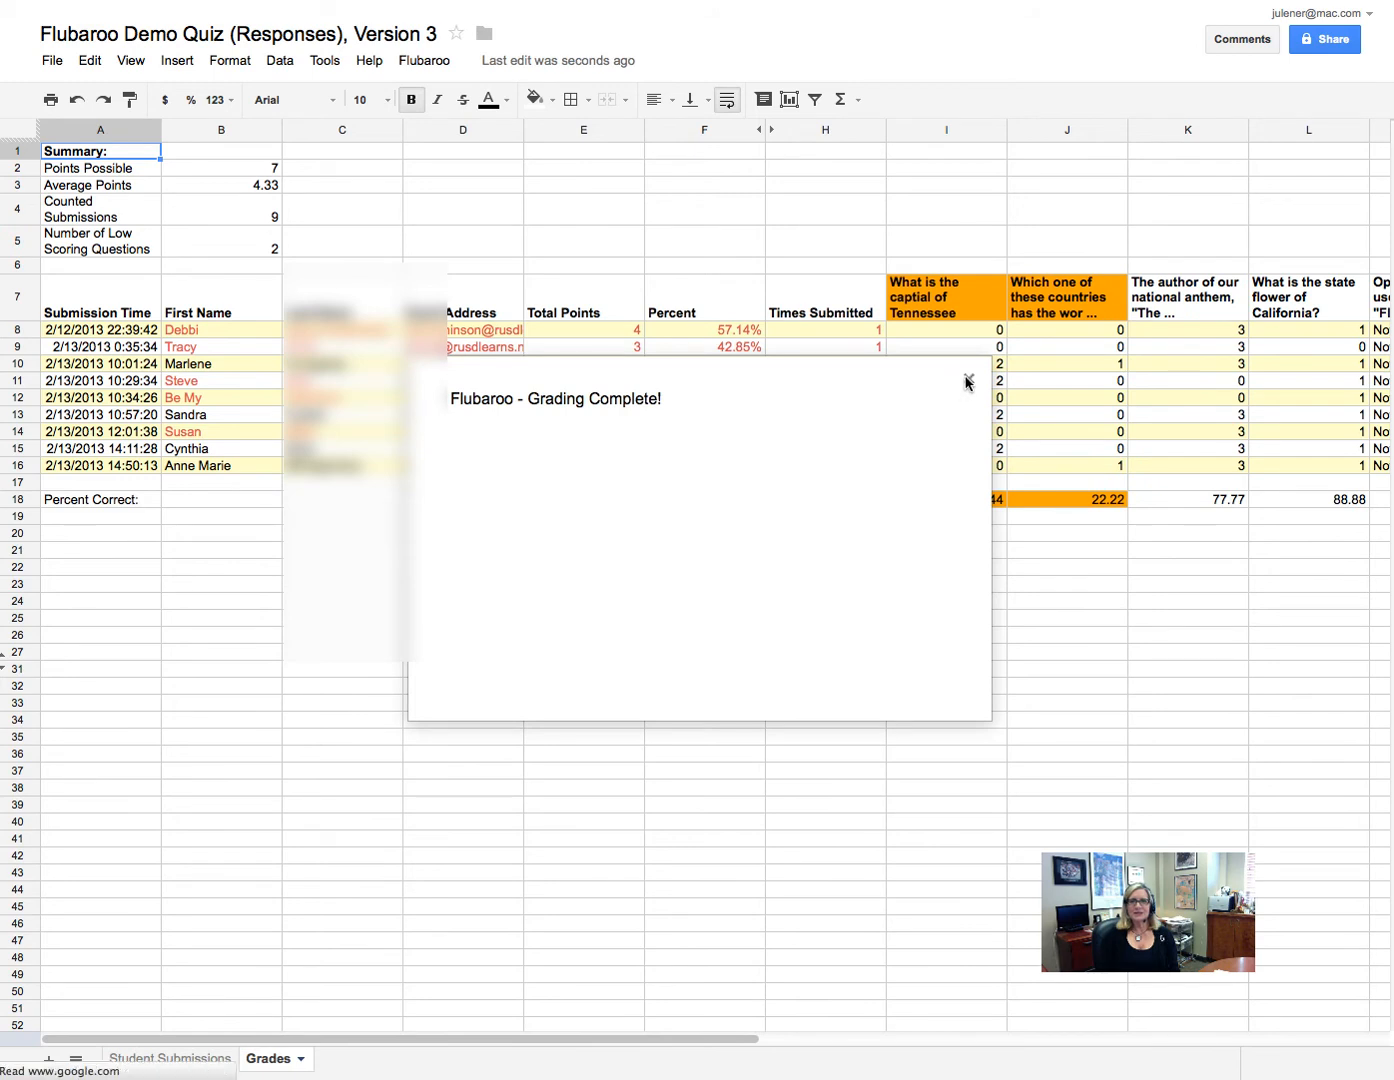
{"action": "left_click", "coordinate": [968, 380]}
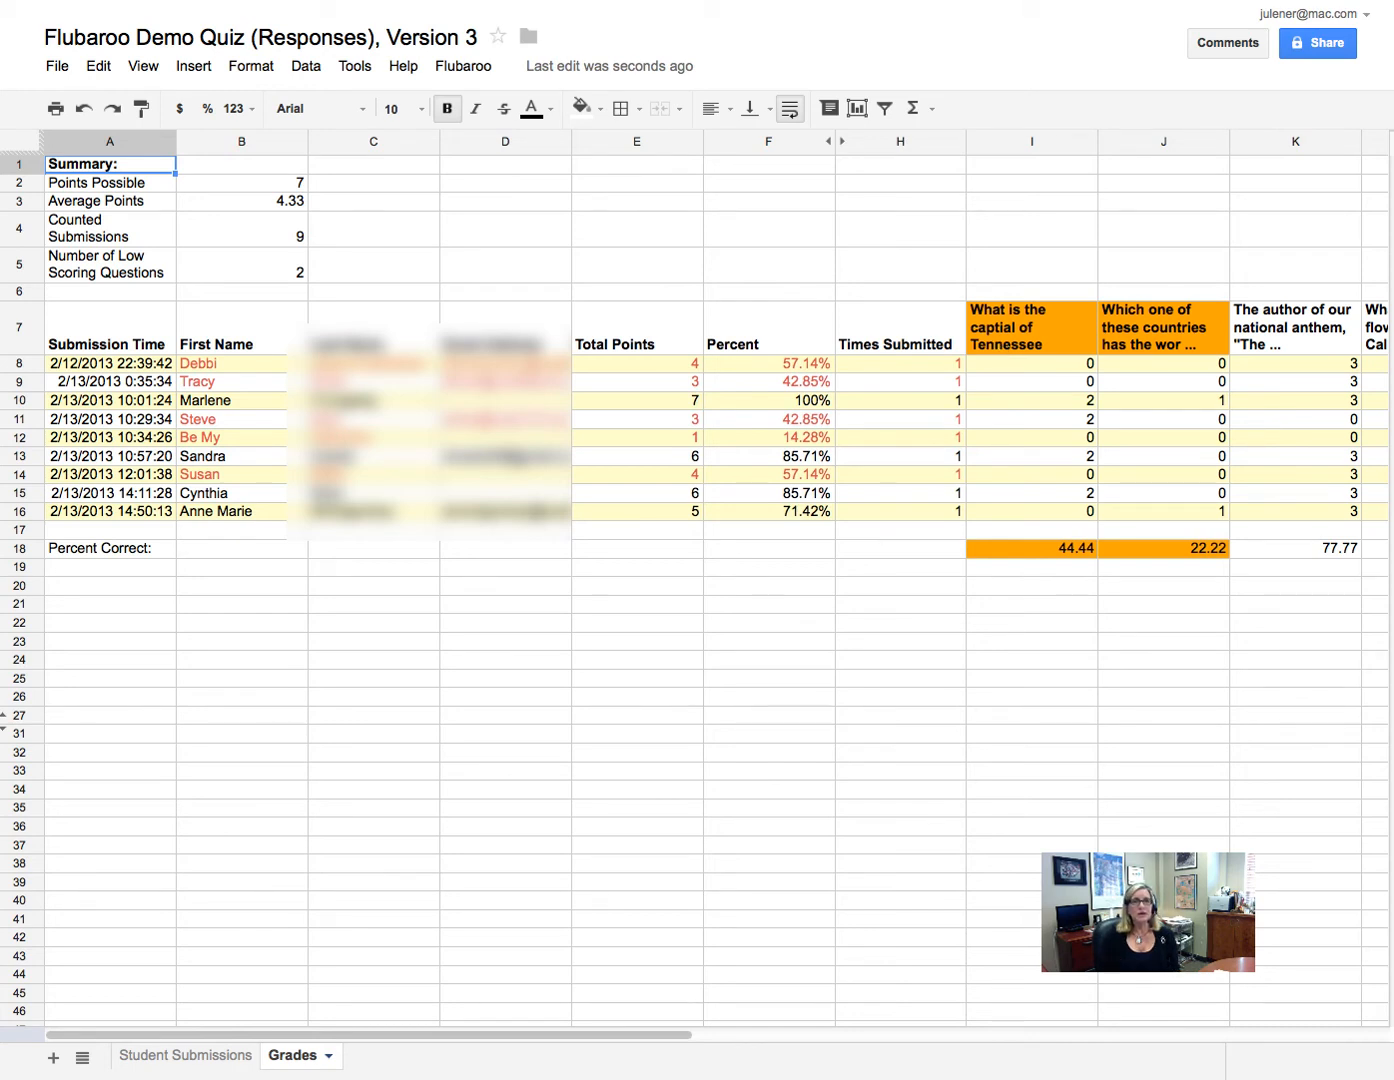
Review the post-grading Flubaroo commands and all columns of the Grades sheet, comparing it with the Student Submissions sheet.
{"action": "left_click", "coordinate": [445, 67]}
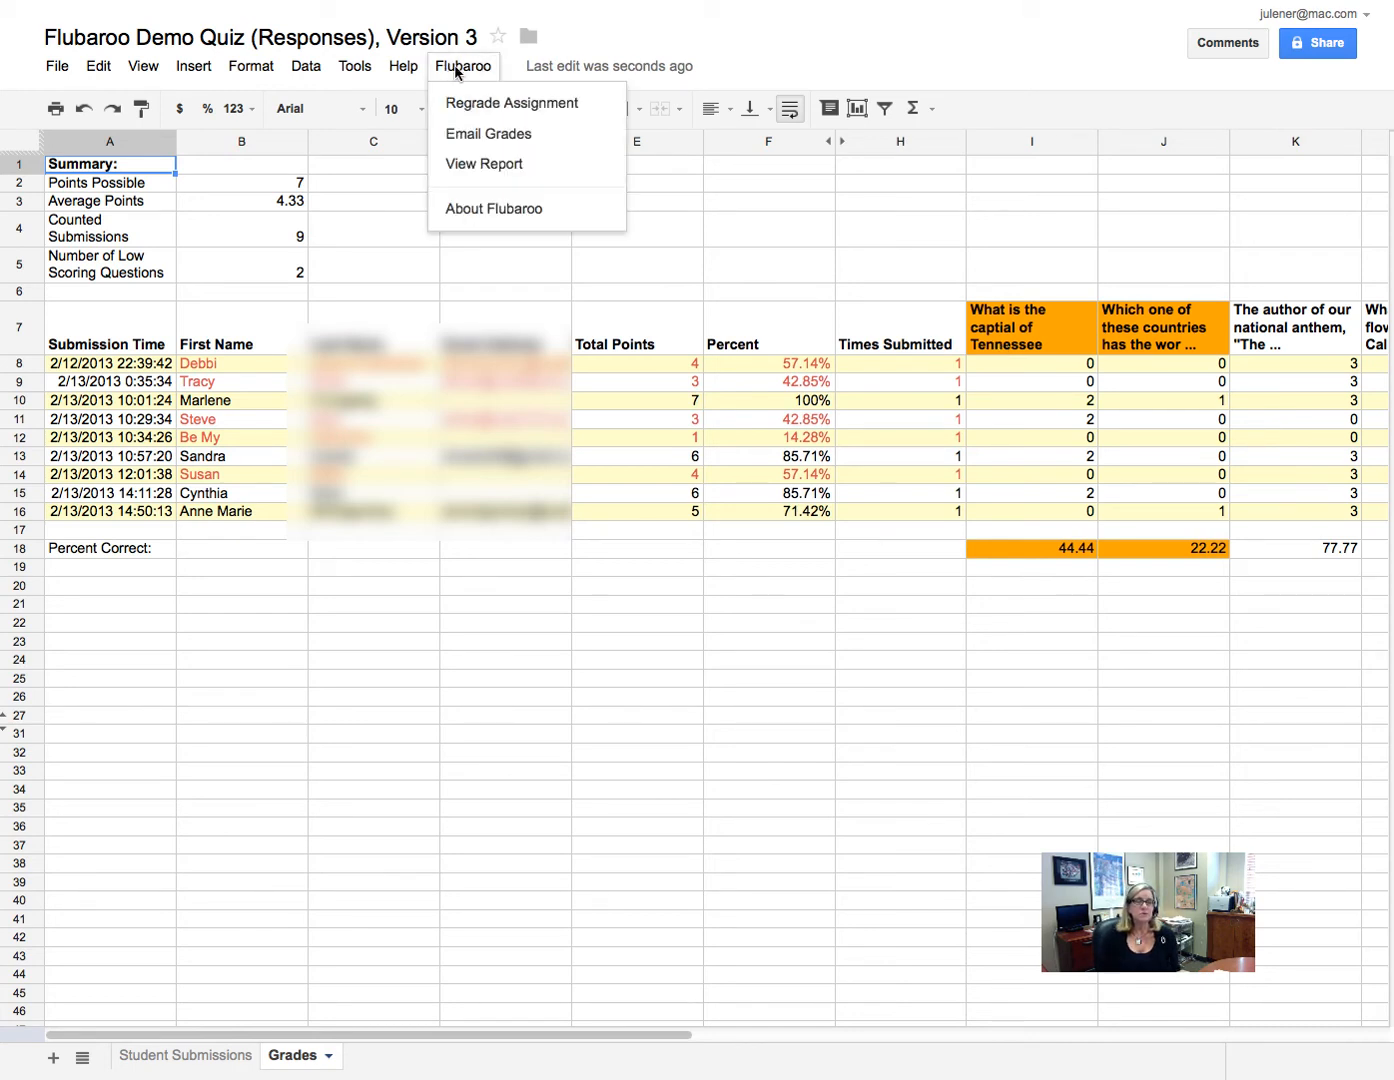
{"action": "left_click", "coordinate": [933, 58]}
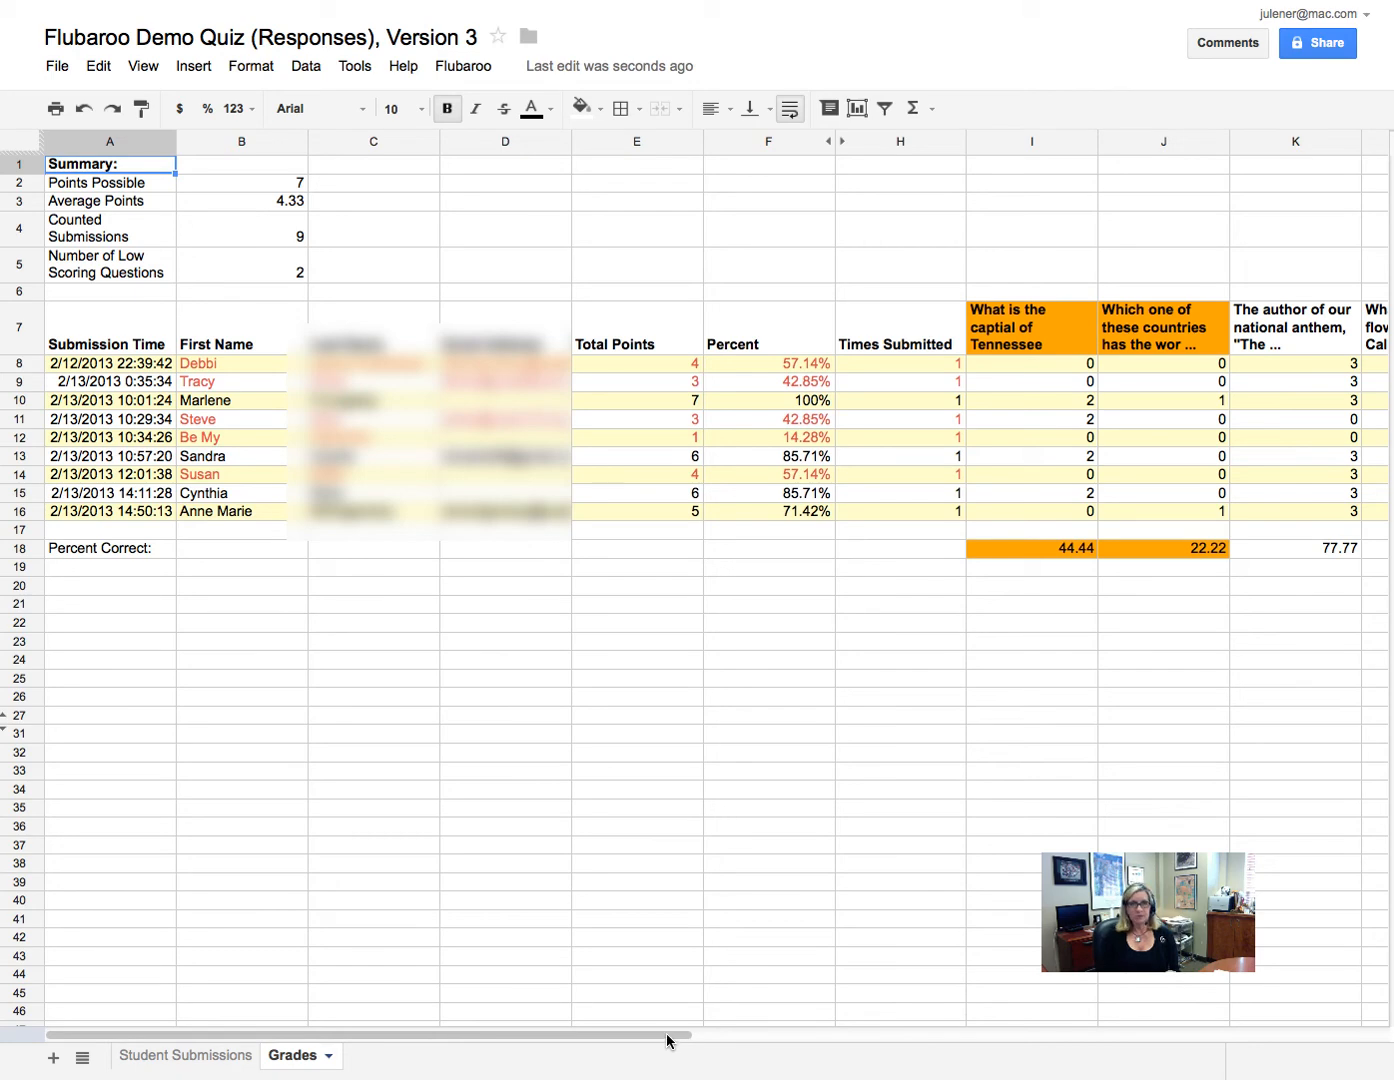
{"action": "left_click_drag", "start_coordinate": [664, 1040], "coordinate": [1004, 1035]}
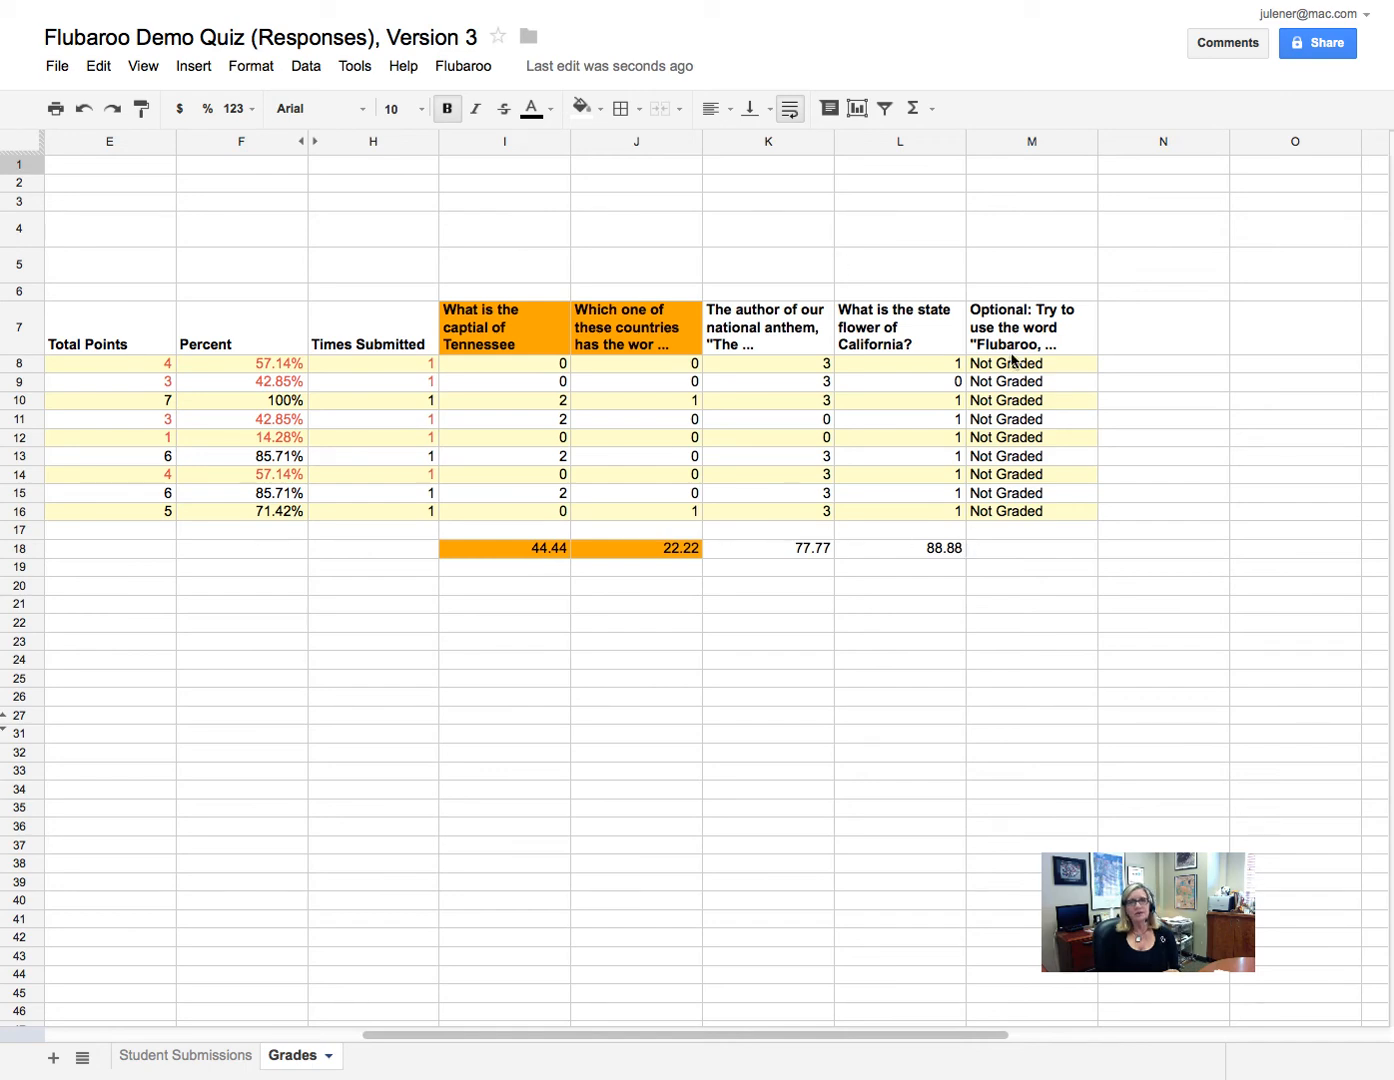
{"action": "left_click_drag", "start_coordinate": [545, 1036], "coordinate": [62, 1036]}
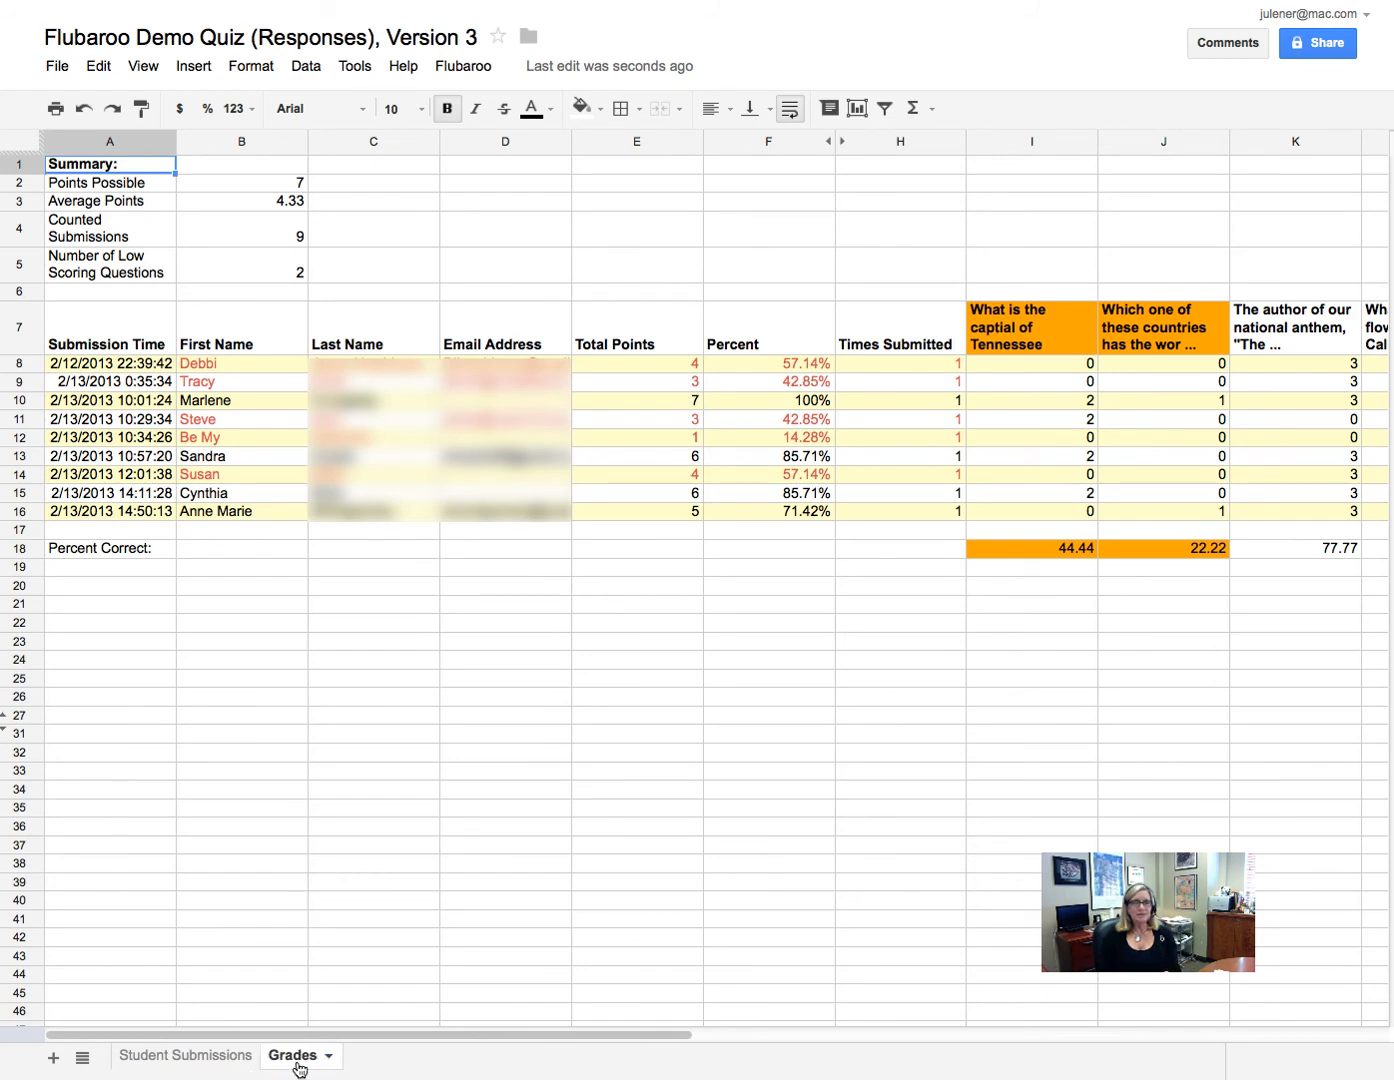
{"action": "left_click", "coordinate": [219, 1066]}
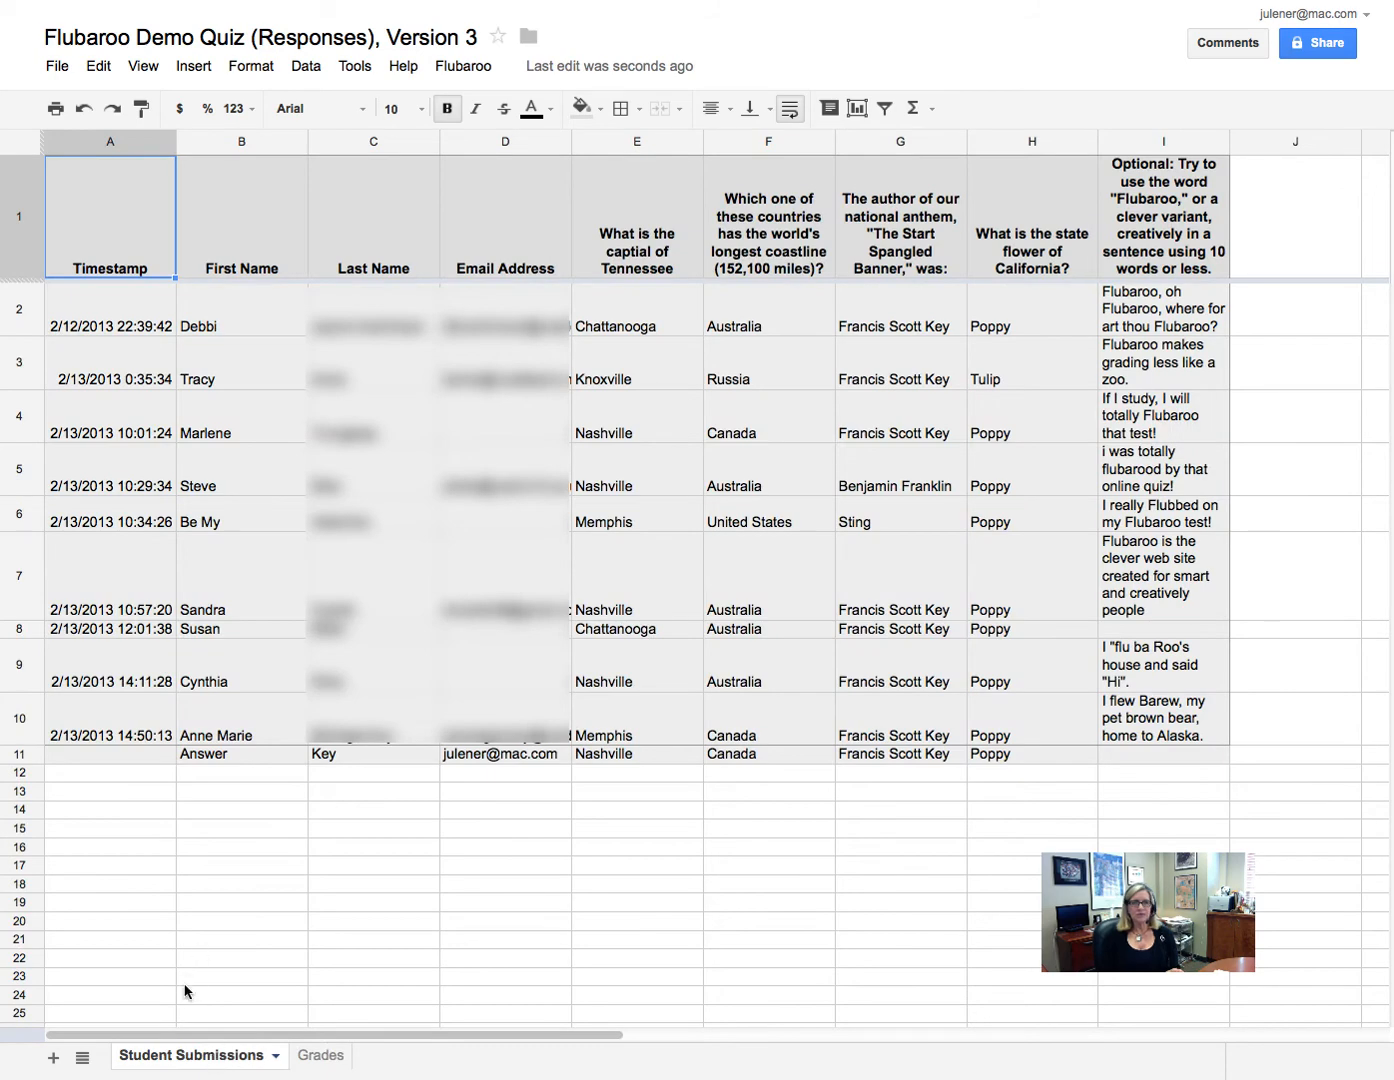
{"action": "left_click", "coordinate": [319, 1057]}
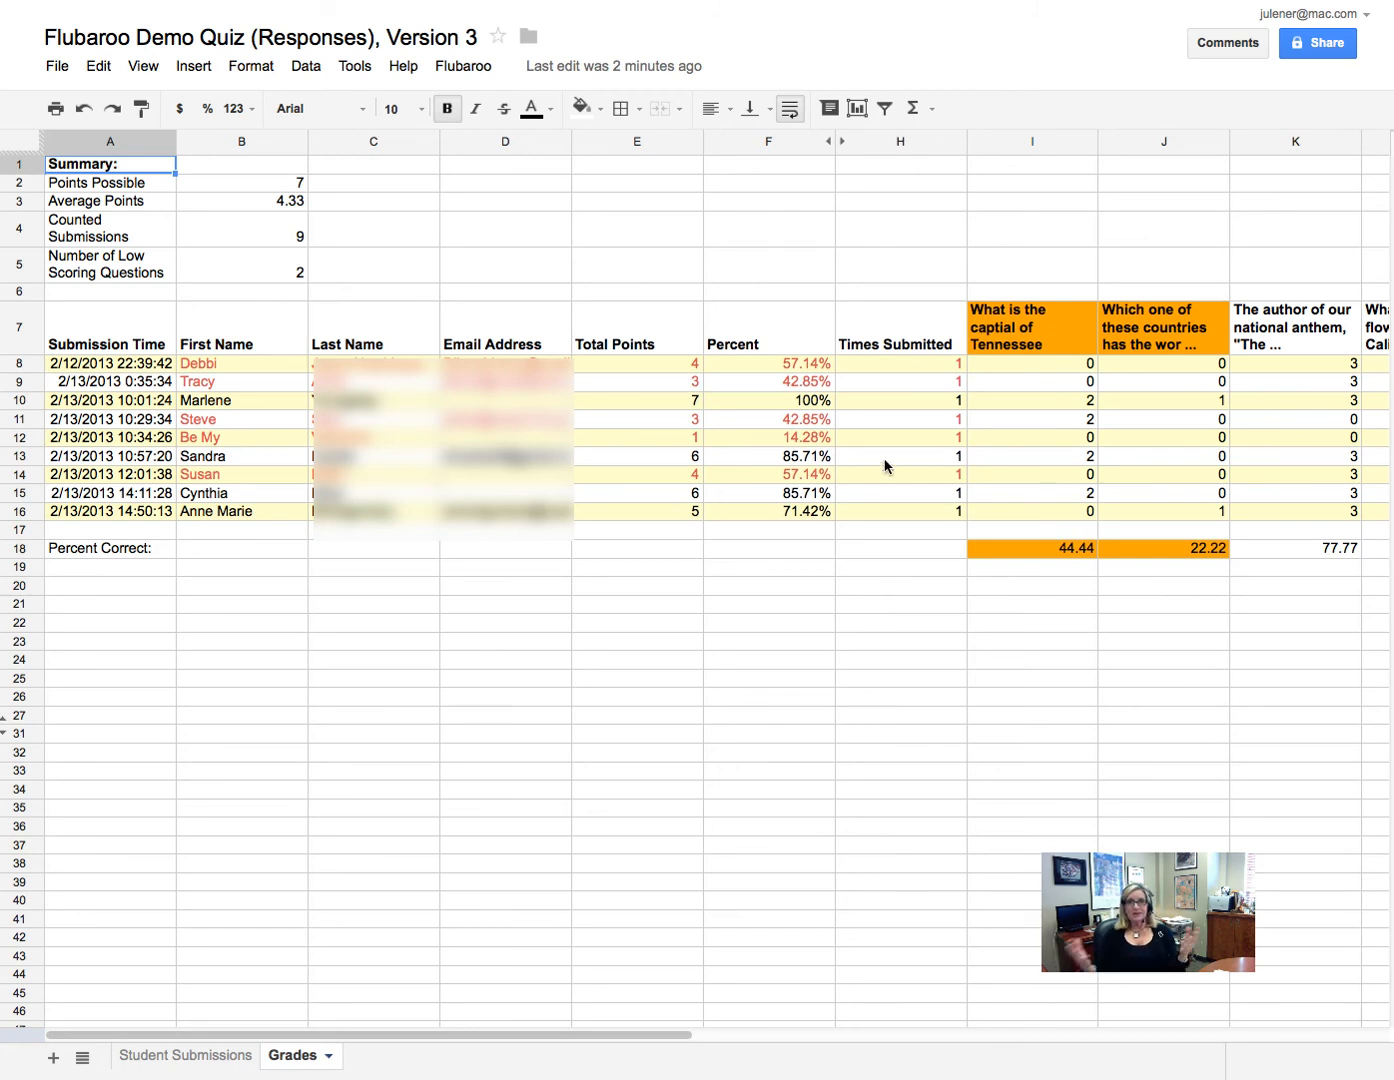
View Flubaroo's grading report with the histogram of grades, email the report to yourself and dismiss the notification.
{"action": "left_click", "coordinate": [476, 71]}
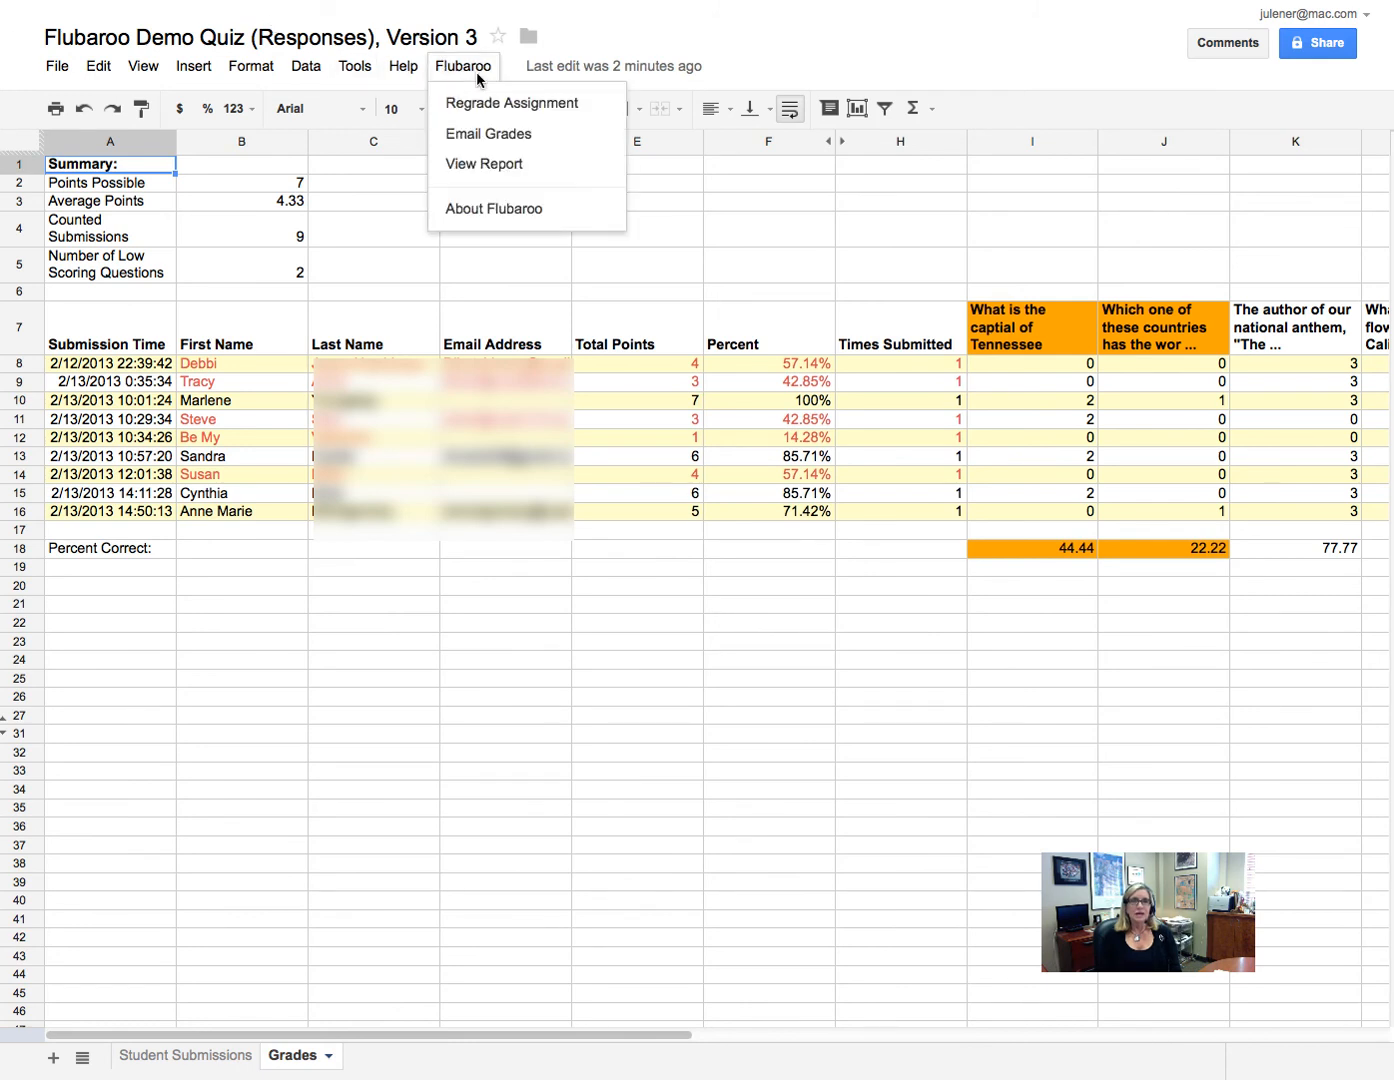
{"action": "left_click", "coordinate": [475, 165]}
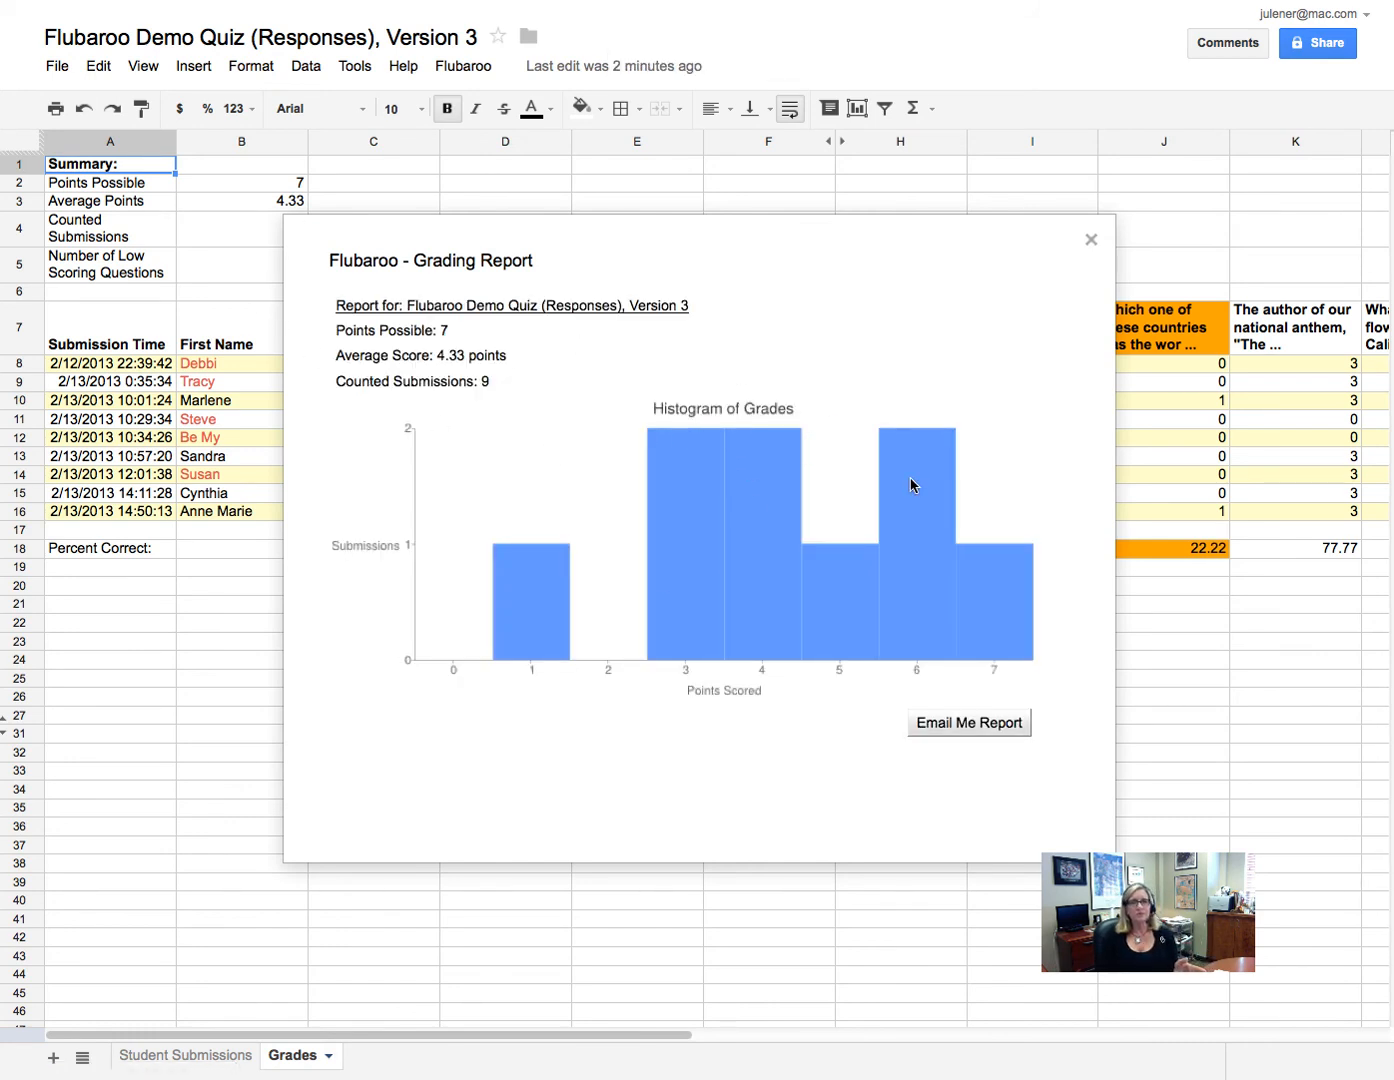
{"action": "left_click", "coordinate": [975, 730]}
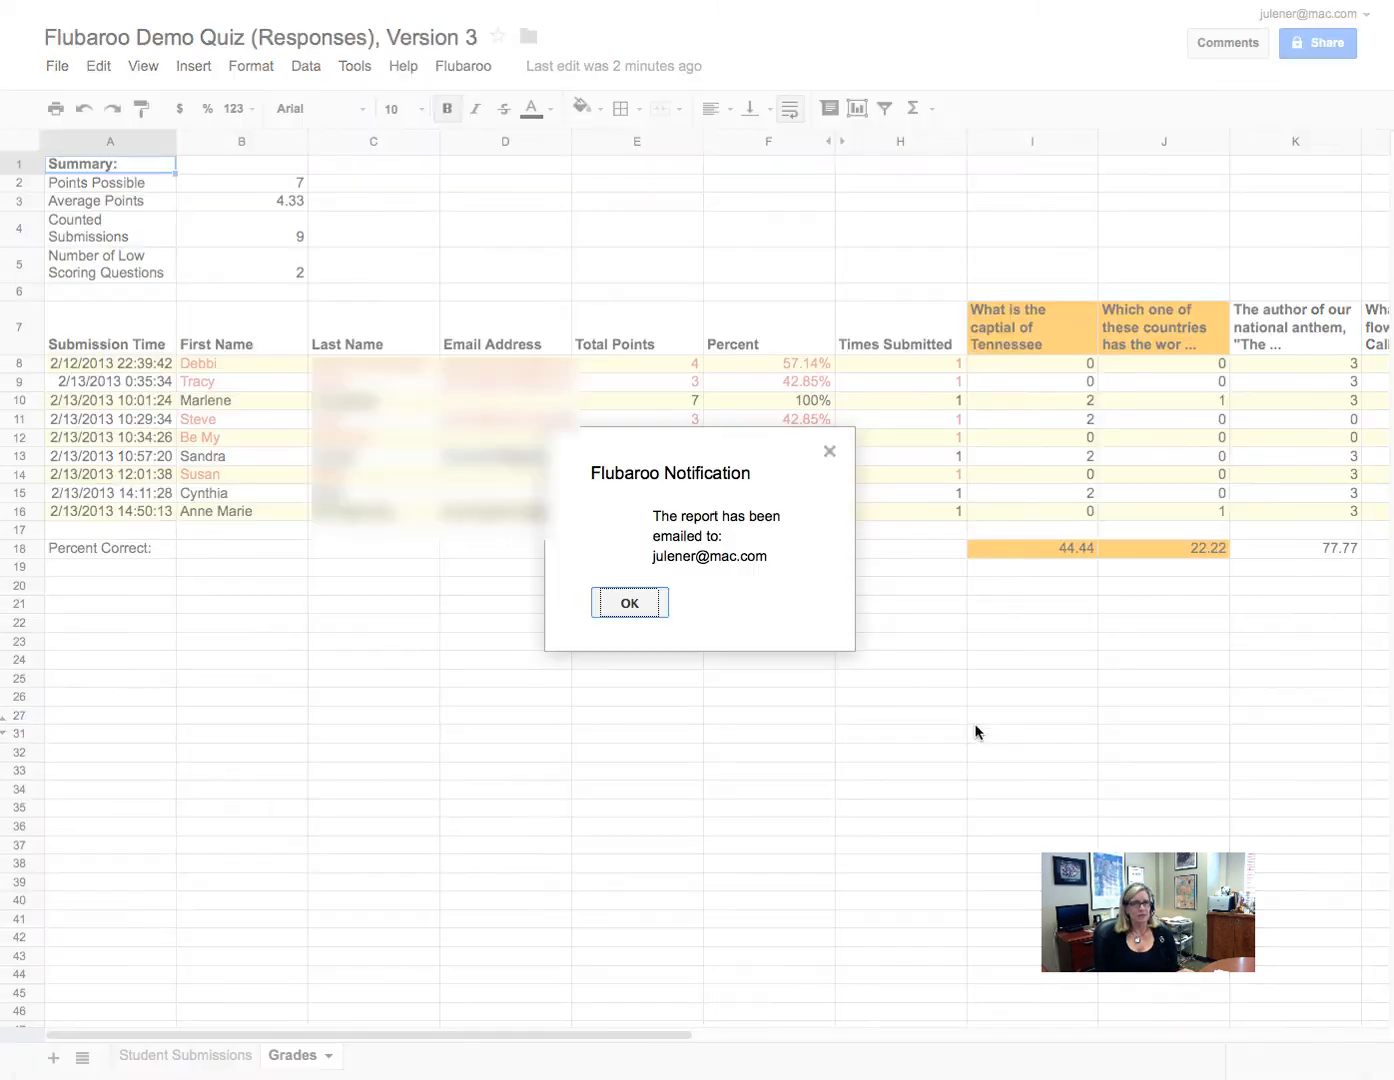
{"action": "left_click", "coordinate": [630, 603]}
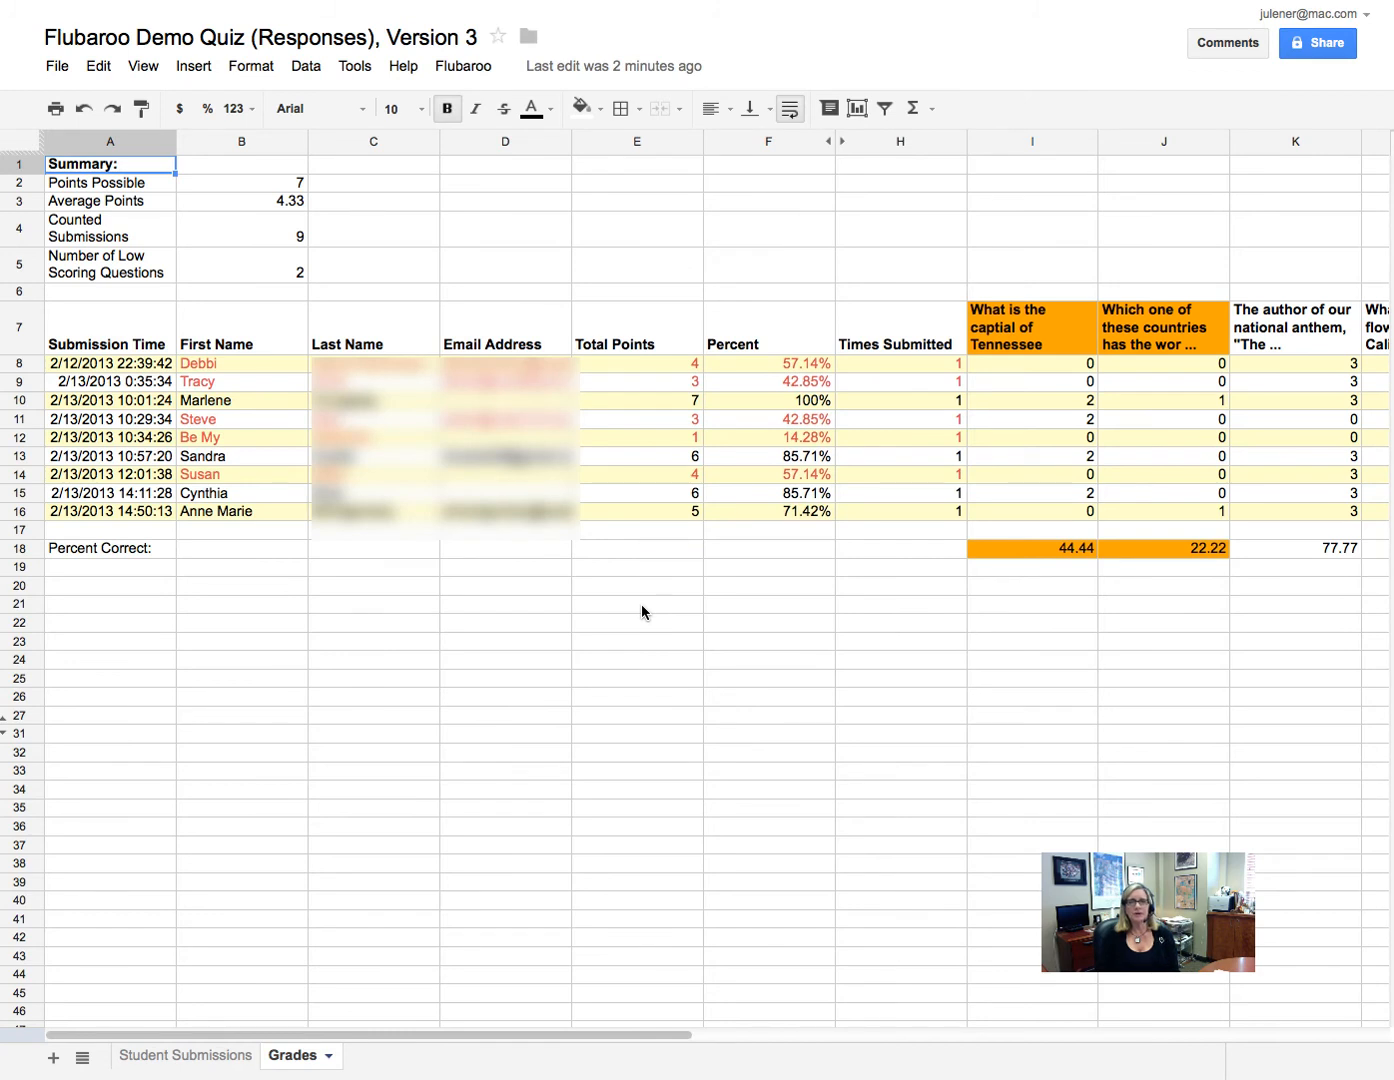
{"action": "left_click", "coordinate": [447, 65]}
{"action": "left_click", "coordinate": [442, 136]}
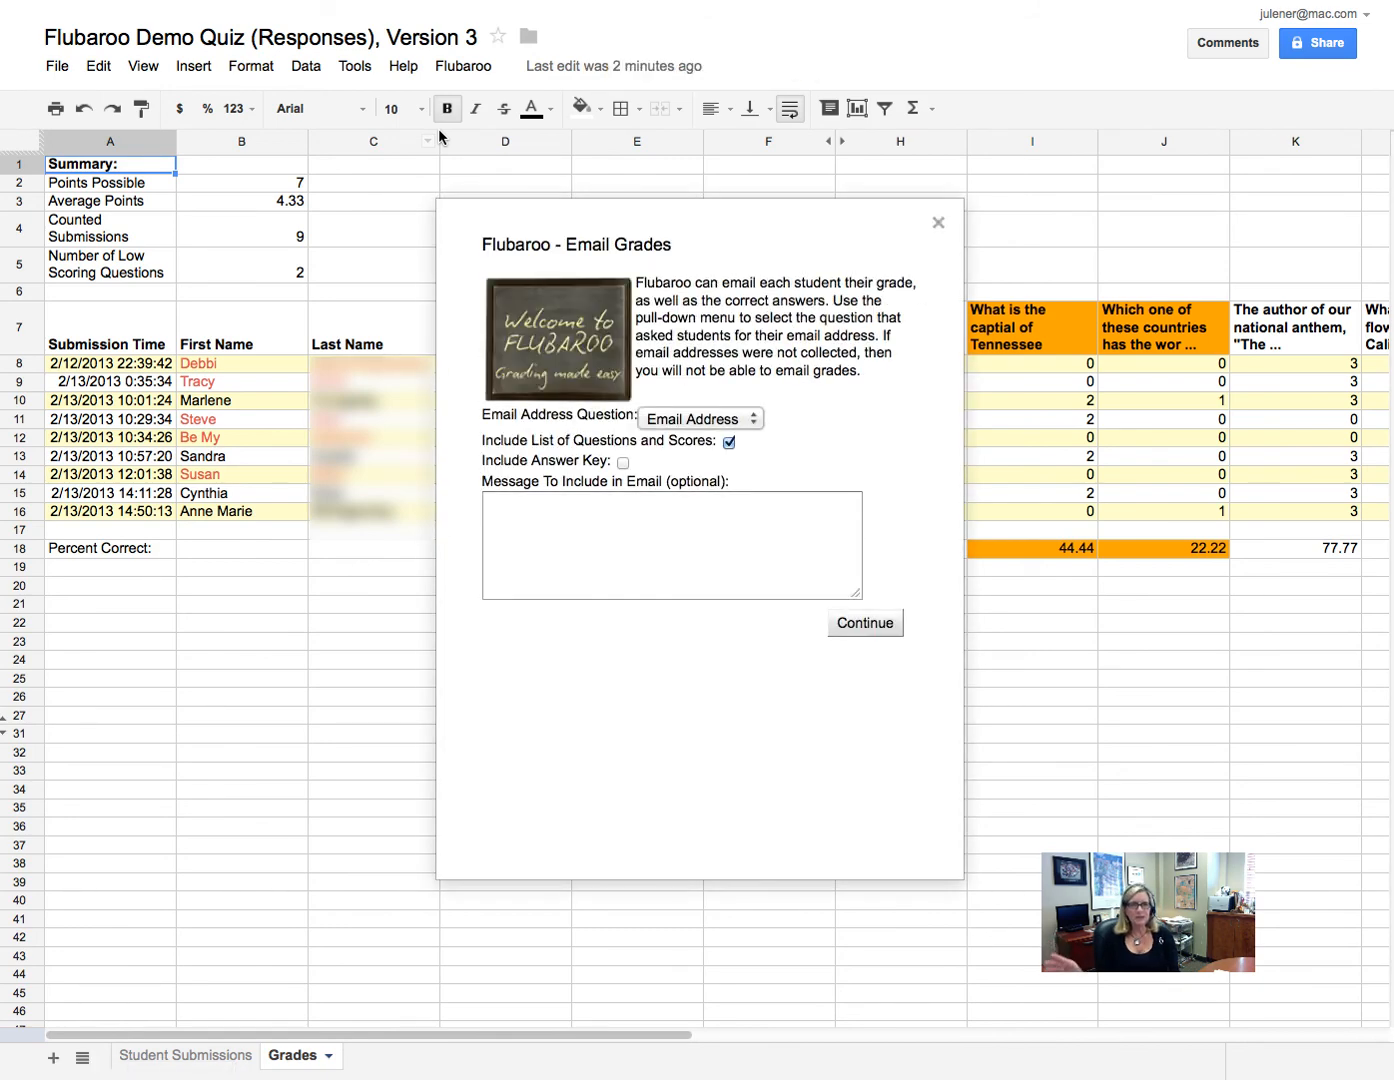
{"action": "left_click", "coordinate": [938, 222]}
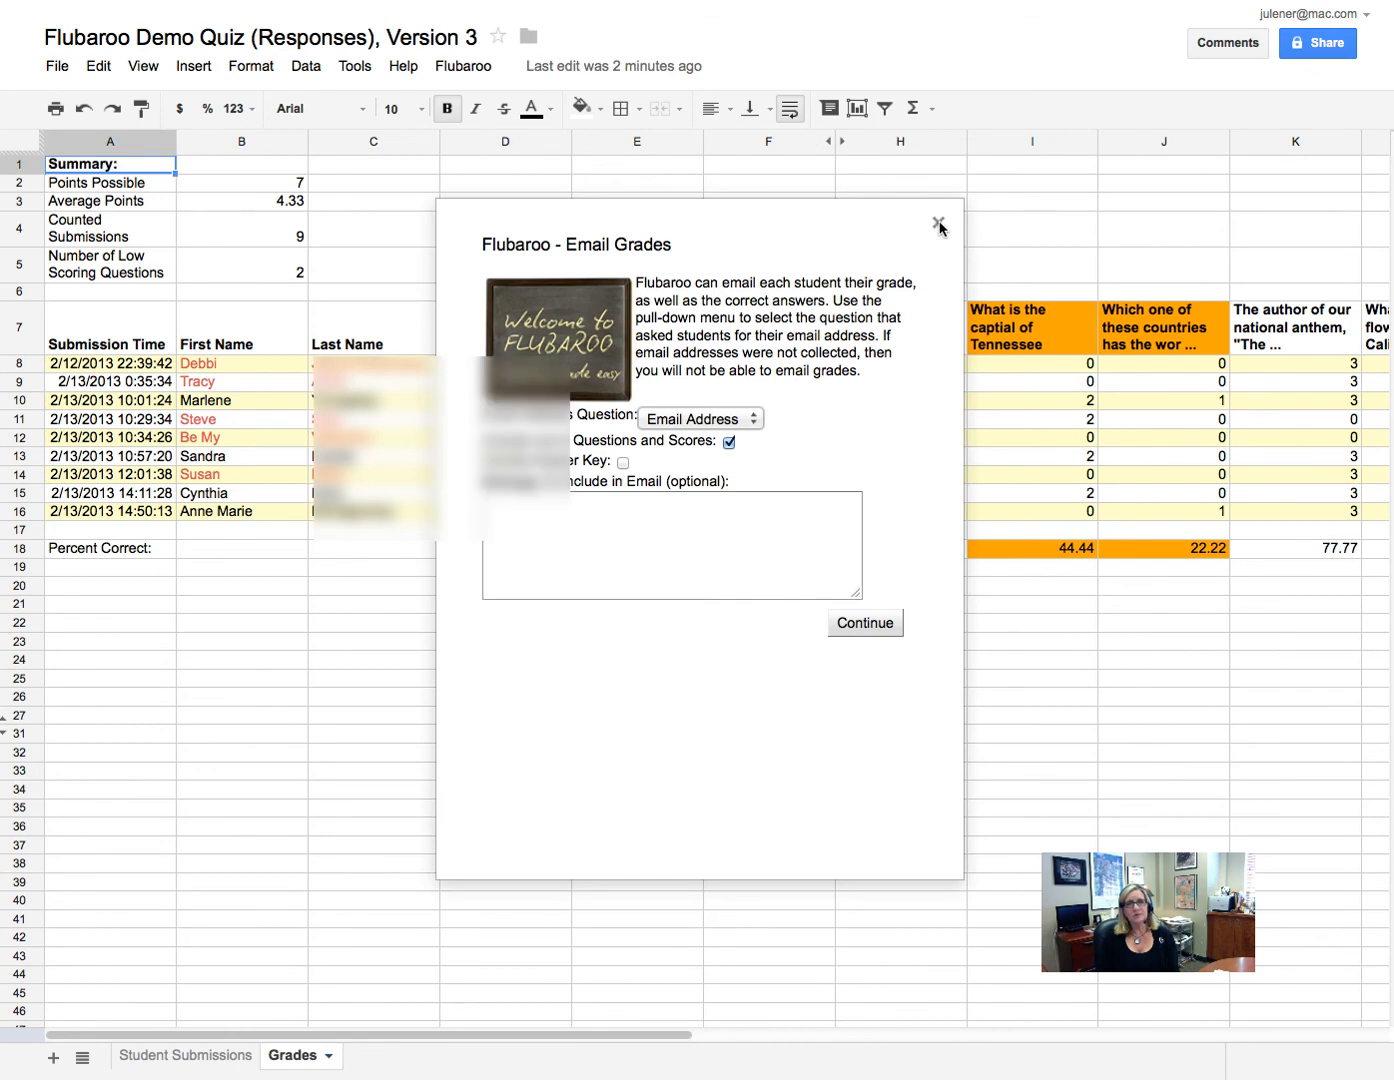
Delete the students' email addresses from the Email Address column of the Grades sheet, in rows 8, 9, 11, 13 and 16.
{"action": "left_click", "coordinate": [529, 366]}
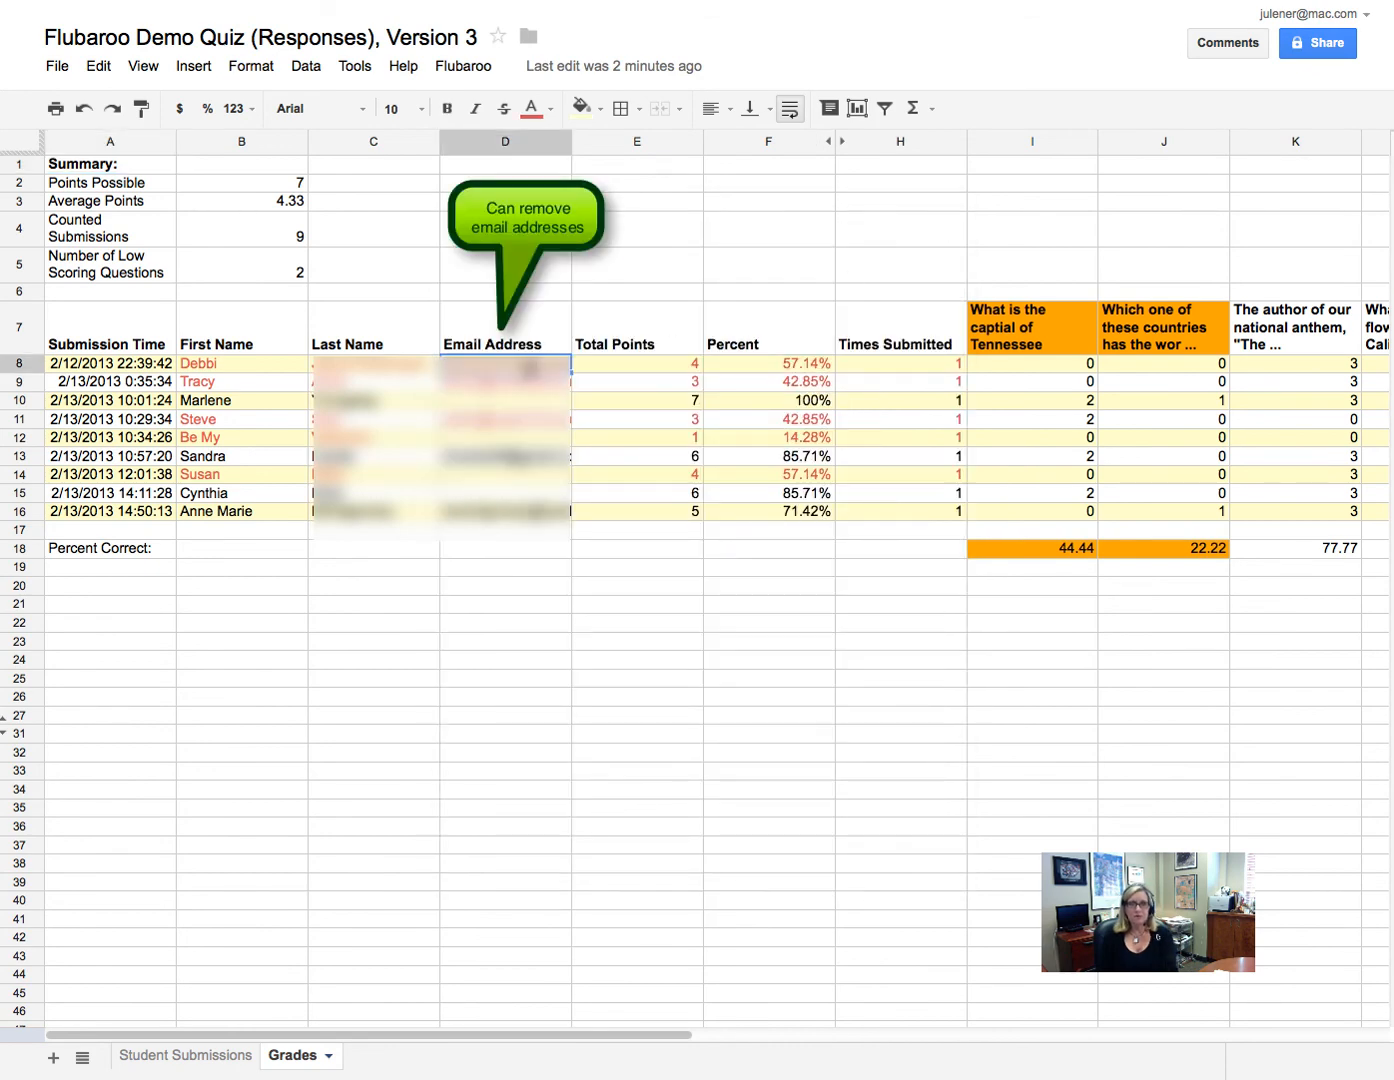
{"action": "key", "text": "Delete"}
{"action": "left_click", "coordinate": [511, 385]}
{"action": "key", "text": "Delete"}
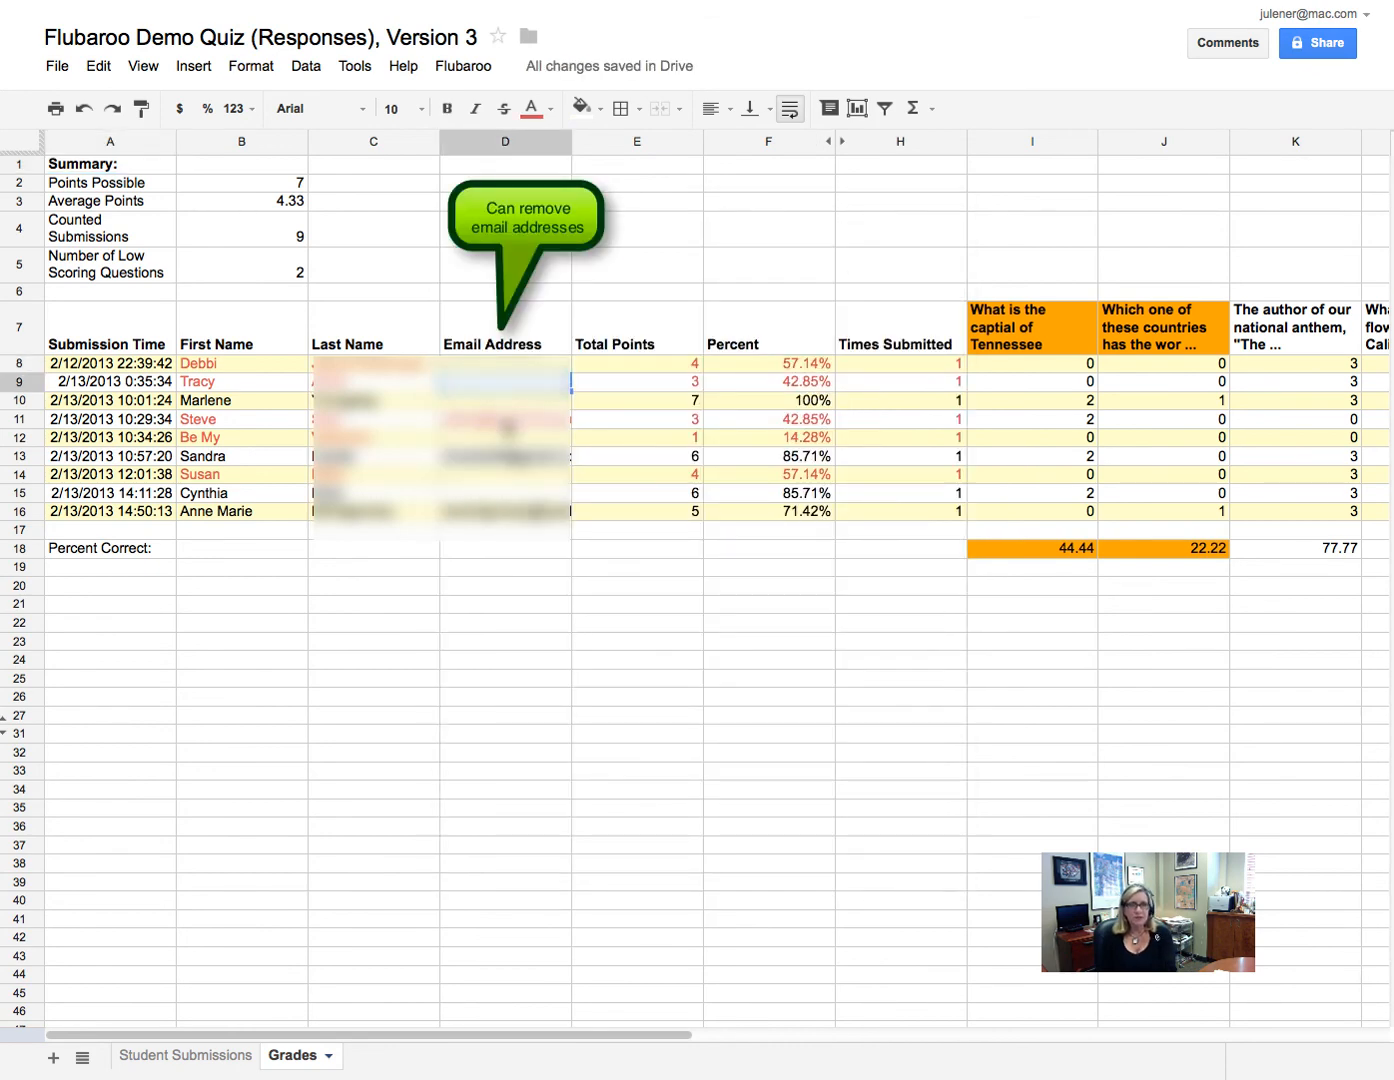
{"action": "left_click", "coordinate": [510, 424]}
{"action": "key", "text": "Delete"}
{"action": "left_click", "coordinate": [511, 461]}
{"action": "key", "text": "Delete"}
{"action": "left_click", "coordinate": [505, 511]}
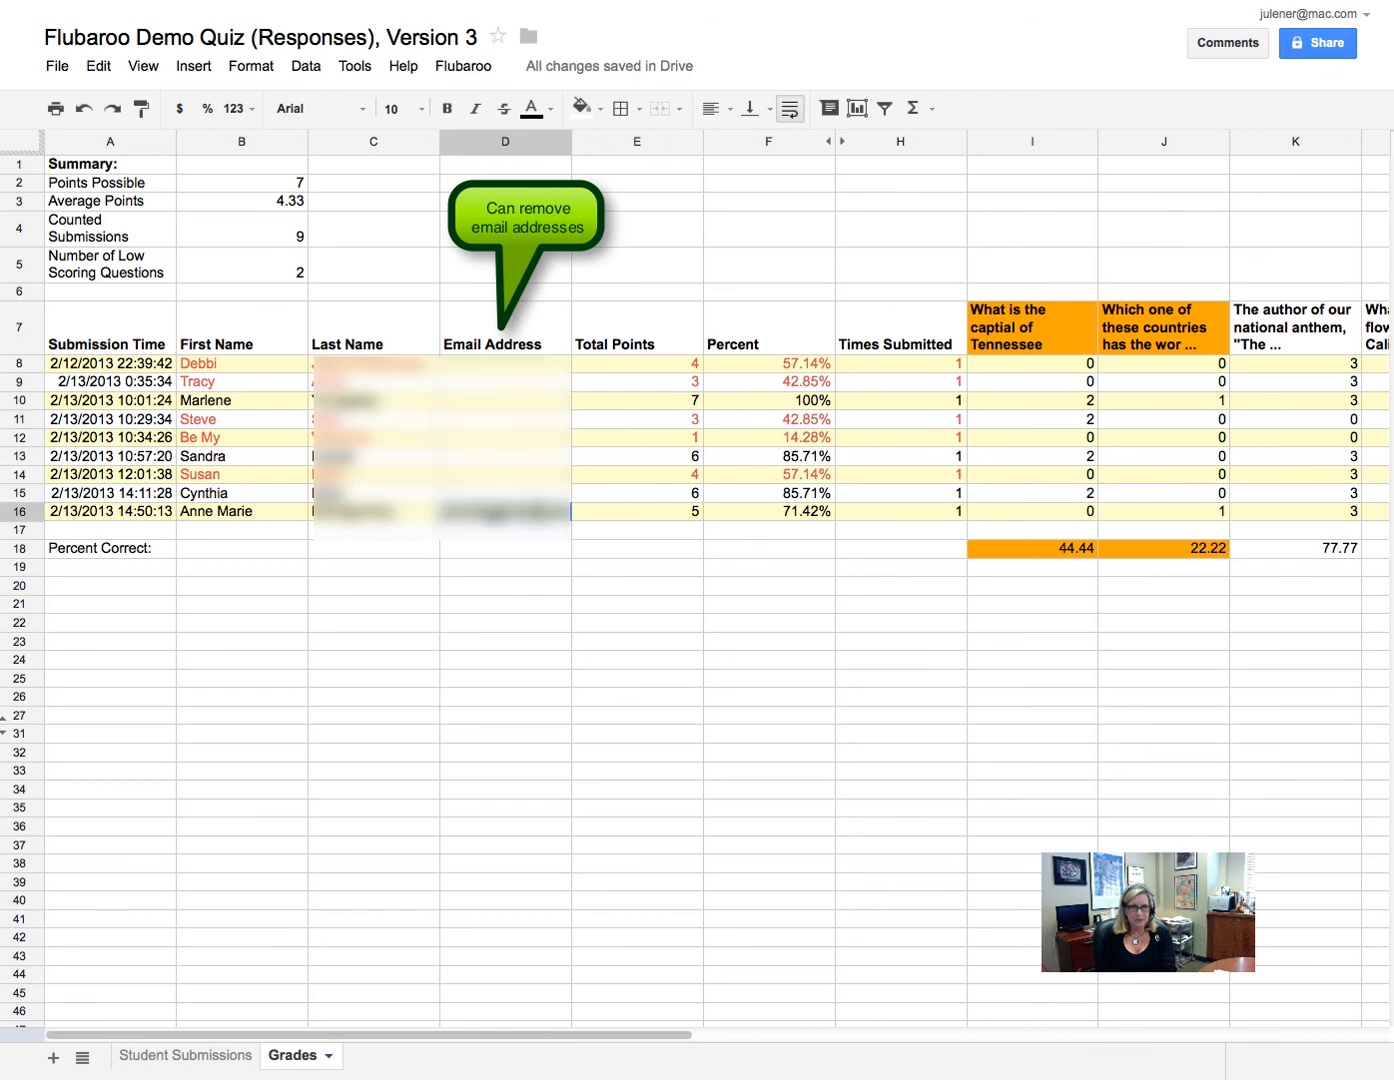
{"action": "key", "text": "Delete"}
Try to email the grades with scores and answer key, adding the message "We will work on these concepts again in class this week.".
{"action": "left_click", "coordinate": [478, 67]}
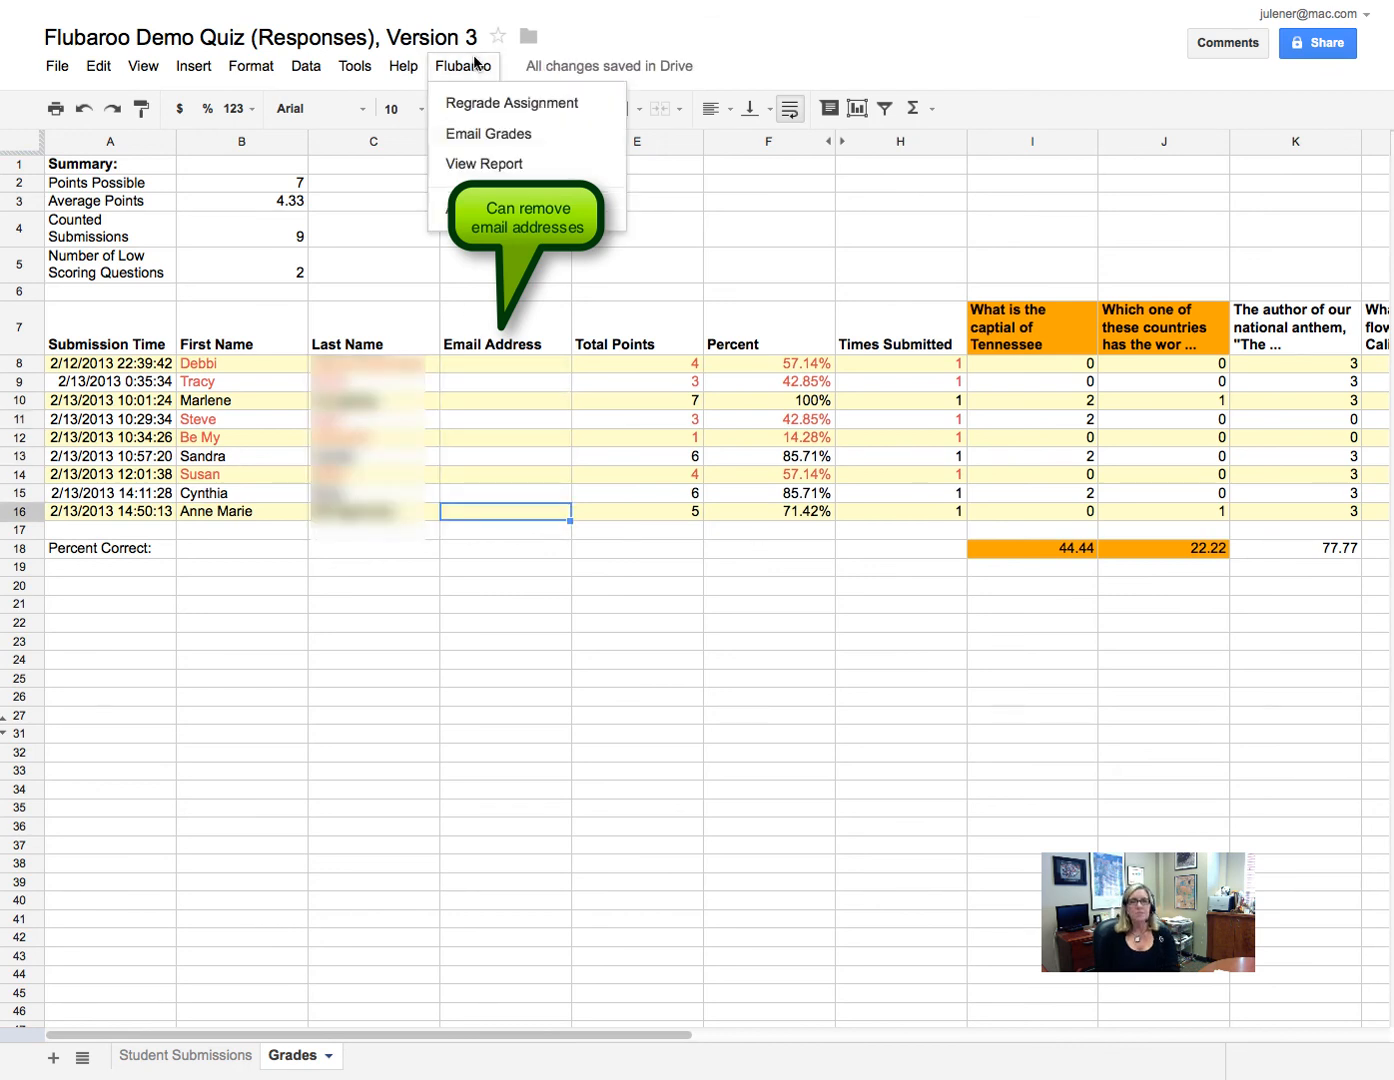
{"action": "left_click", "coordinate": [466, 134]}
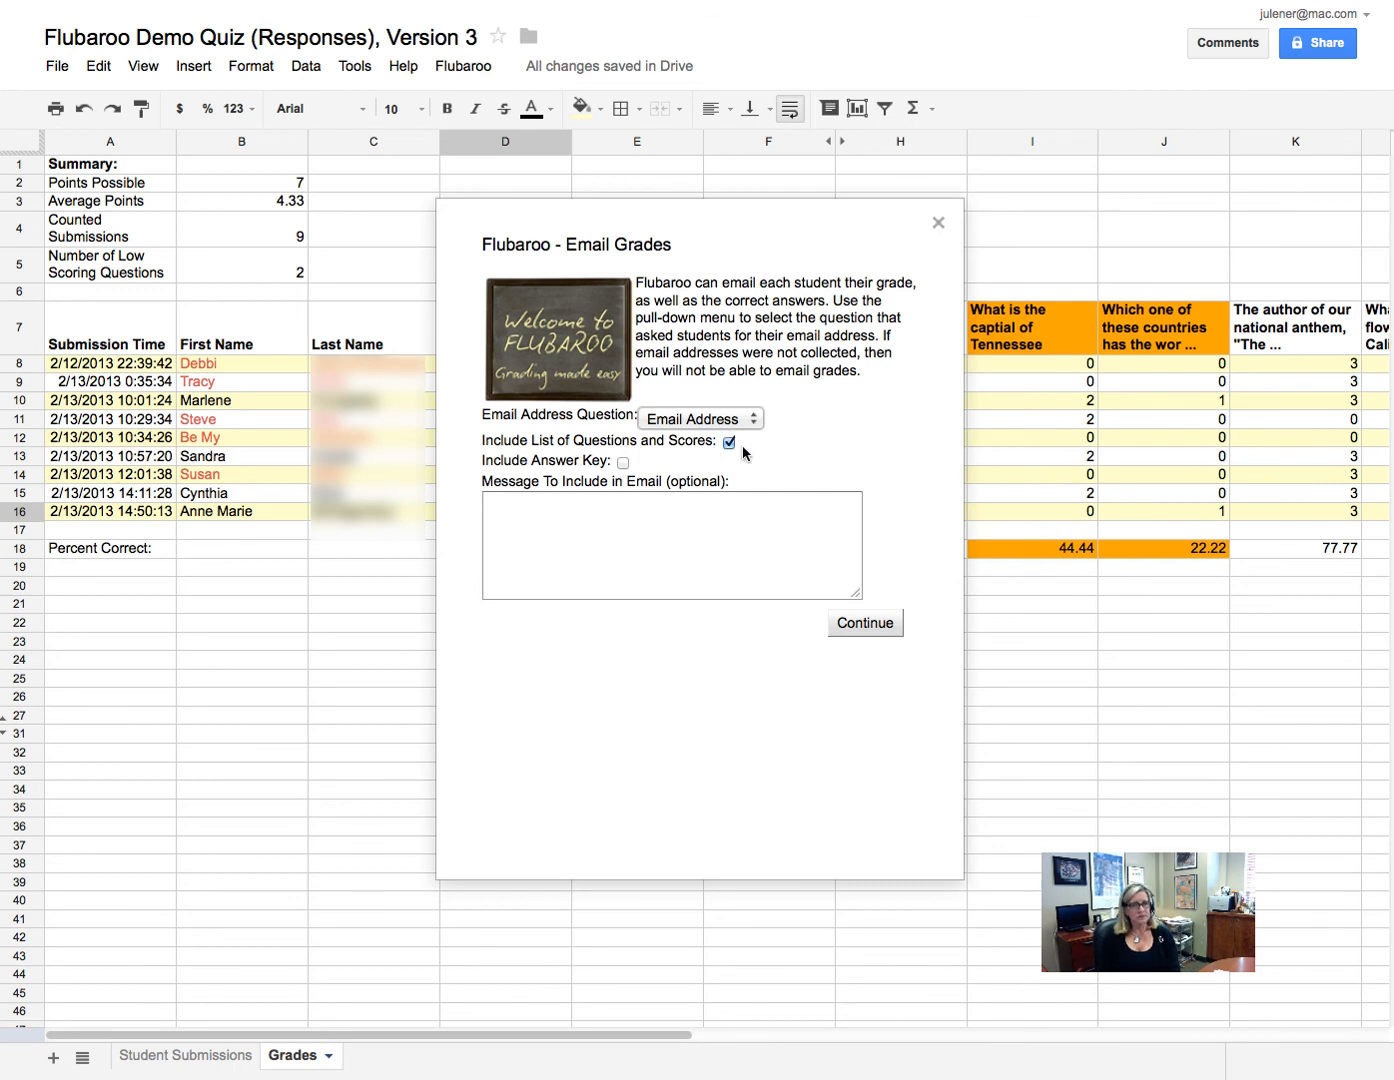
{"action": "left_click", "coordinate": [623, 462]}
{"action": "left_click", "coordinate": [725, 535]}
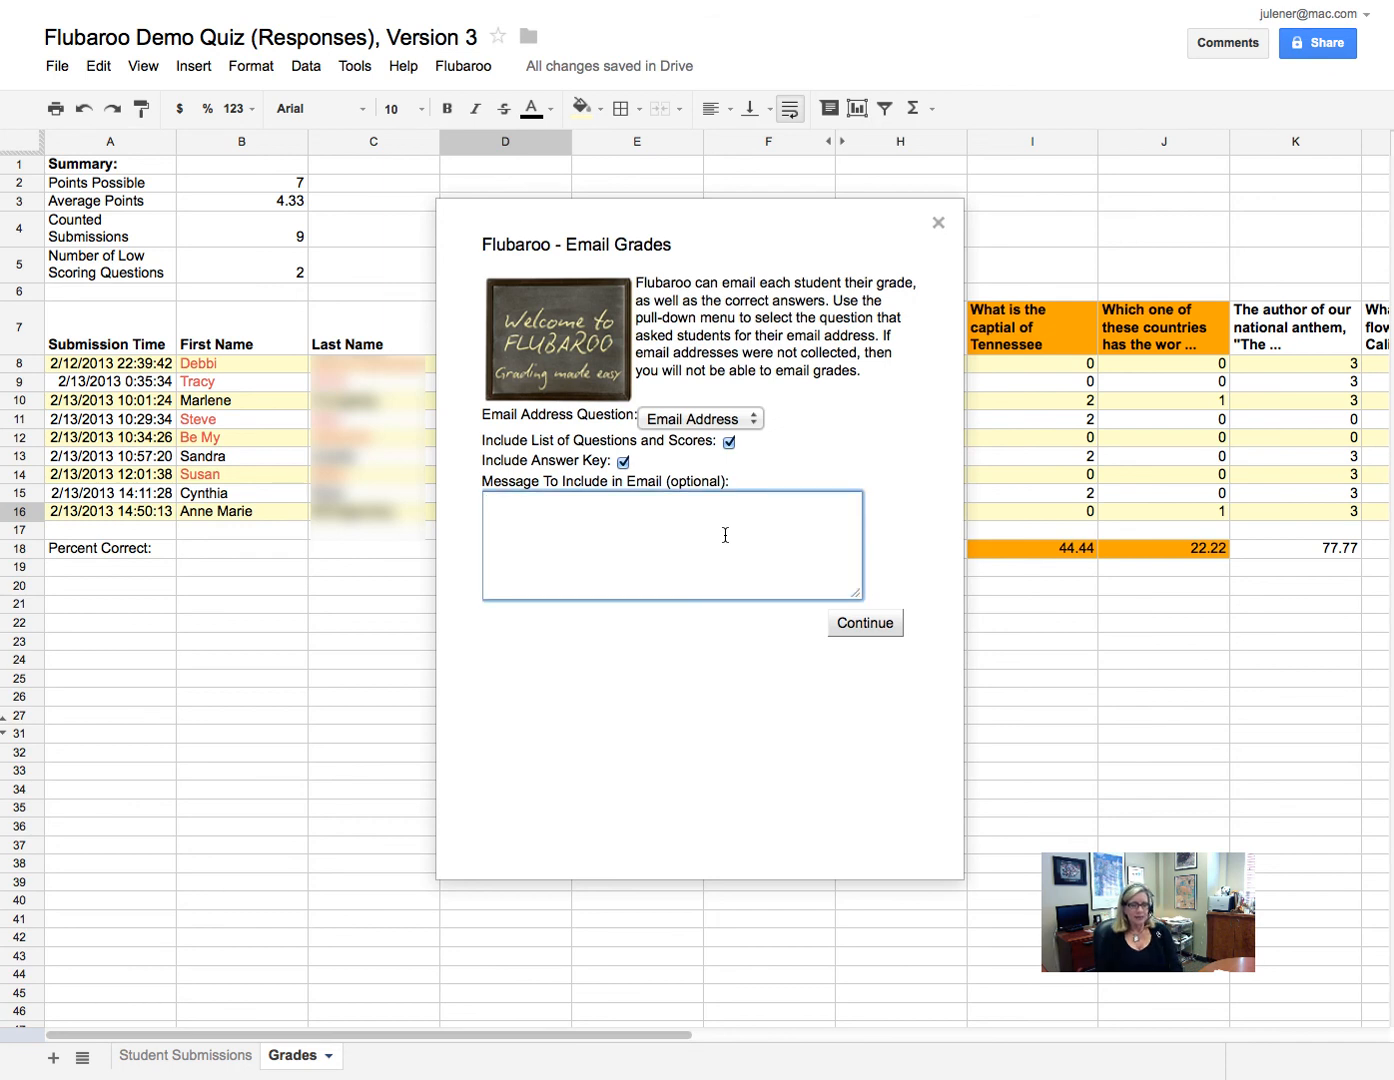
{"action": "type", "text": "We "}
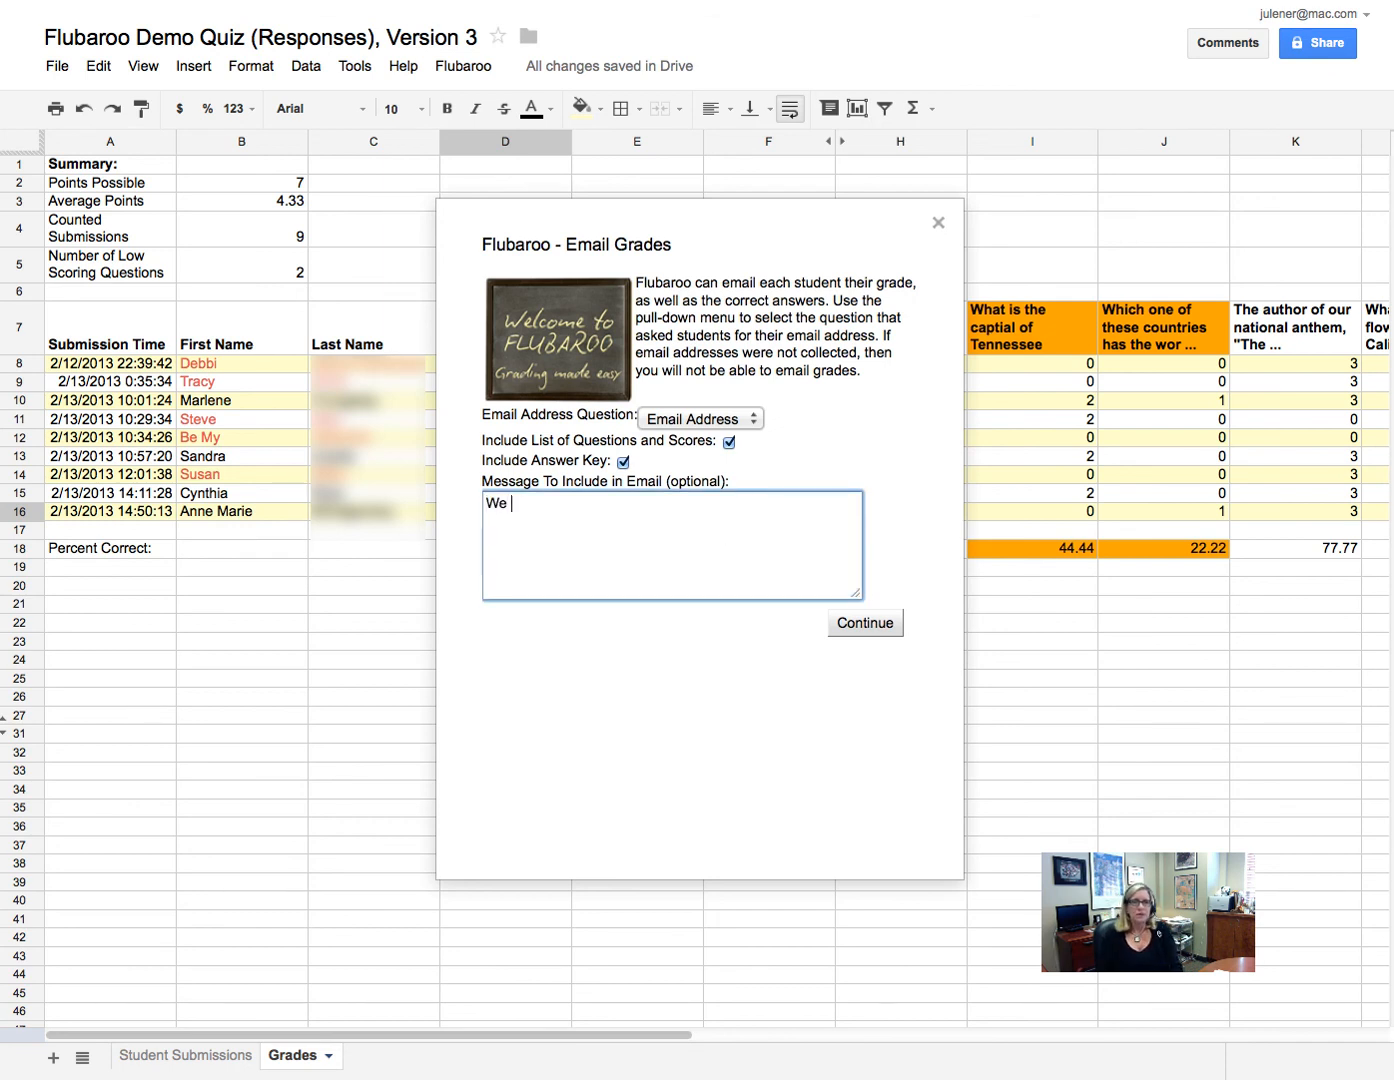
{"action": "type", "text": "will work on "}
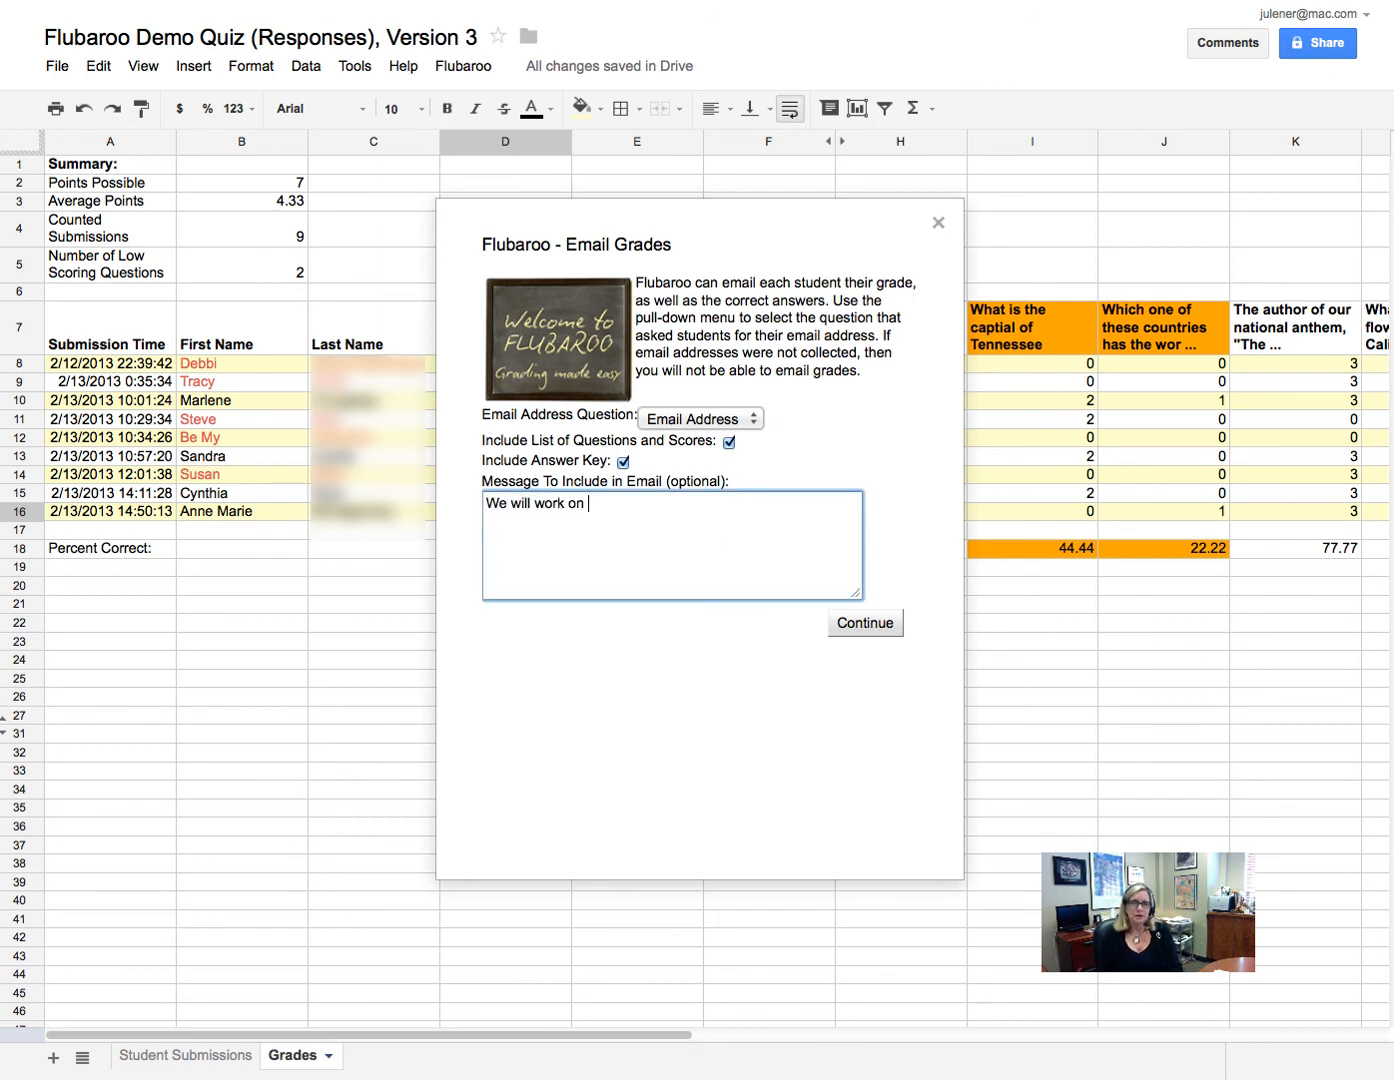
{"action": "type", "text": "these co"}
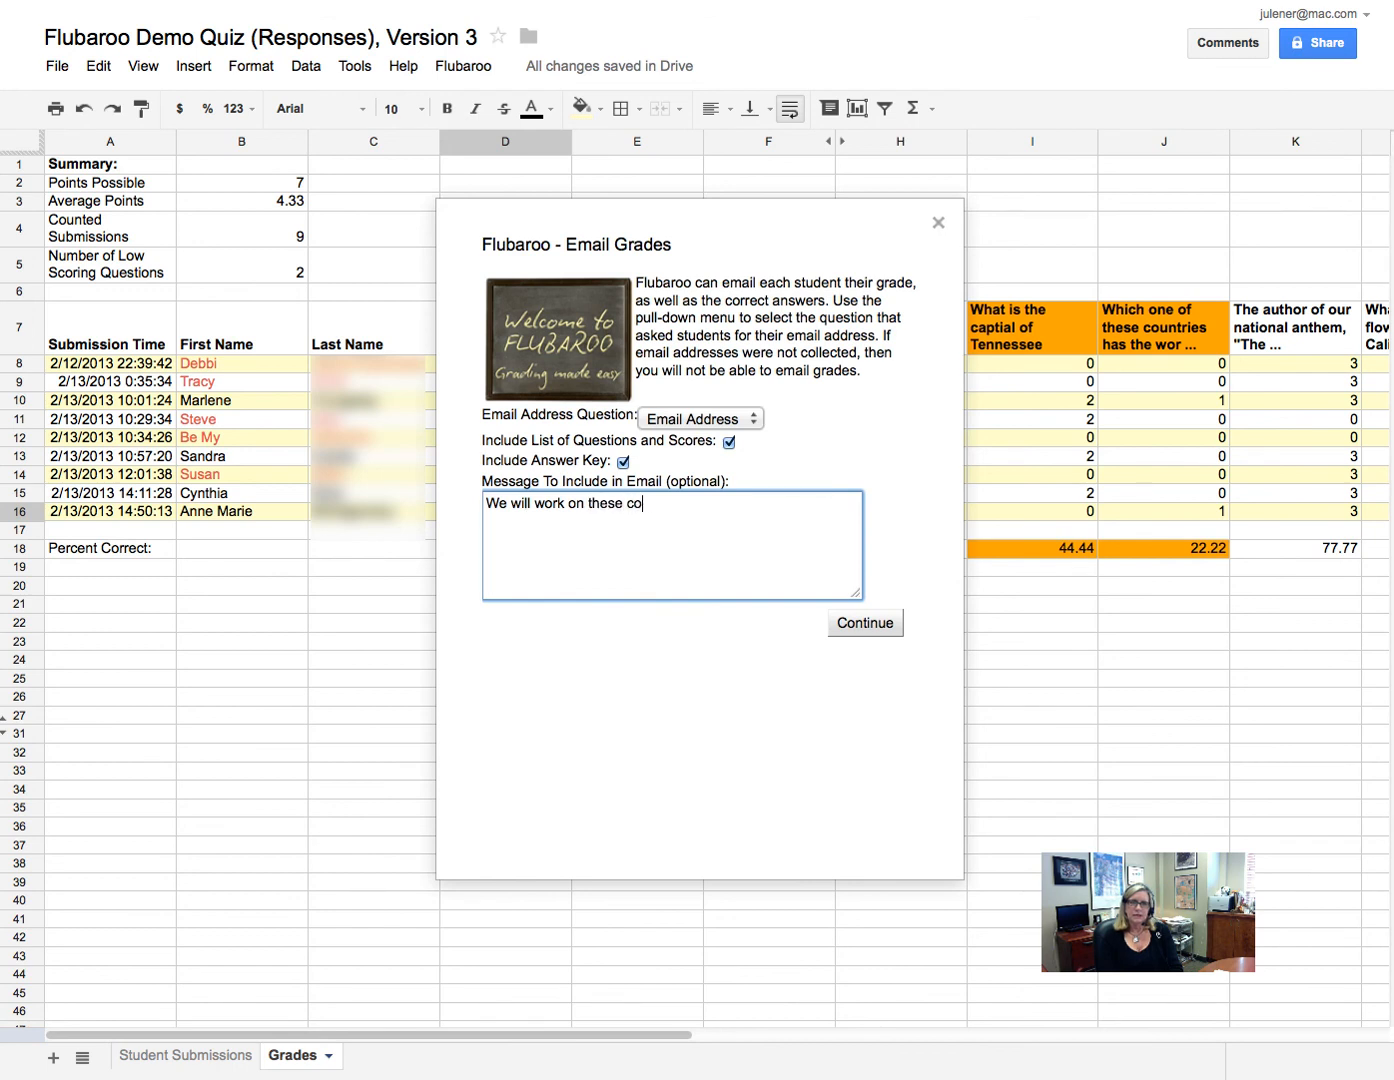
{"action": "type", "text": "ncepts again in class this week."}
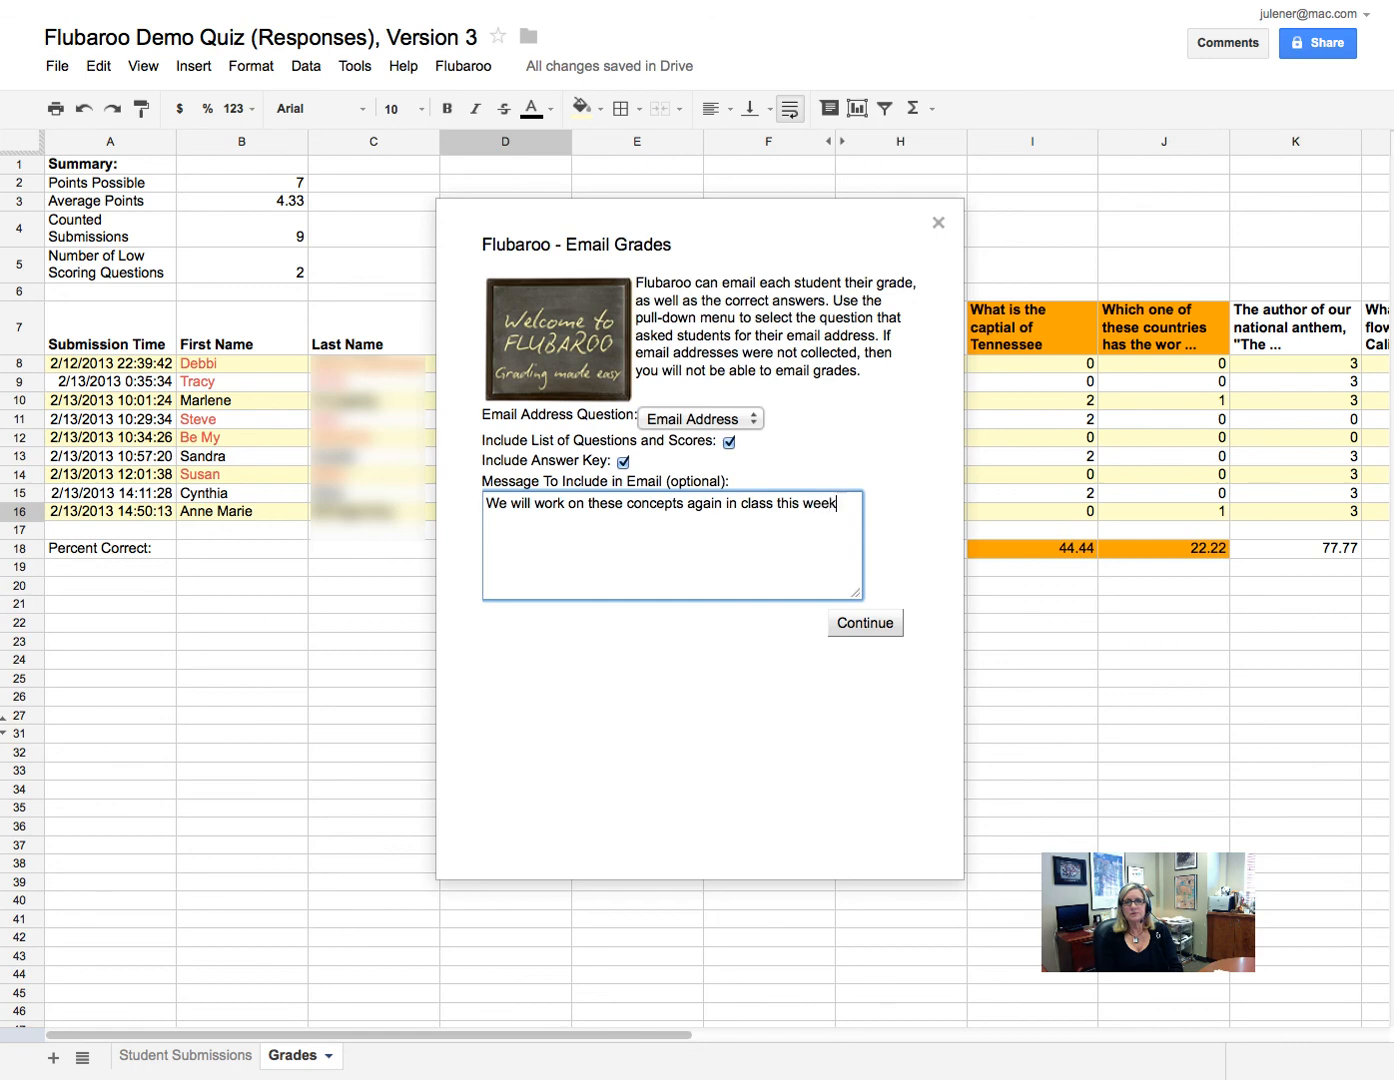
{"action": "left_click", "coordinate": [848, 625]}
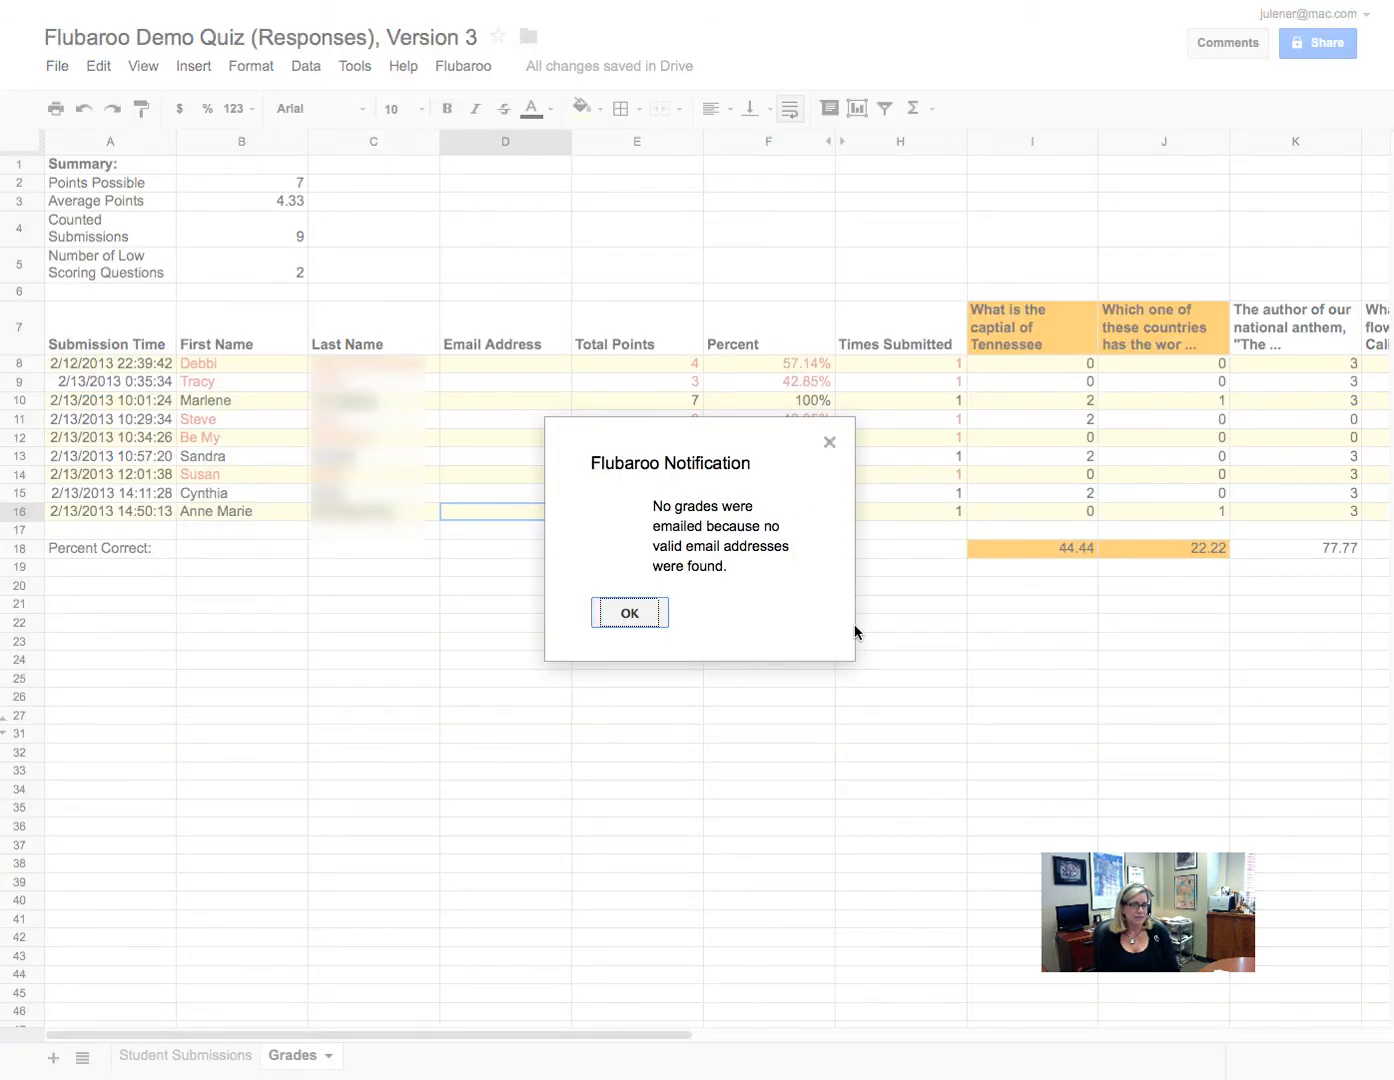
{"action": "left_click", "coordinate": [630, 612]}
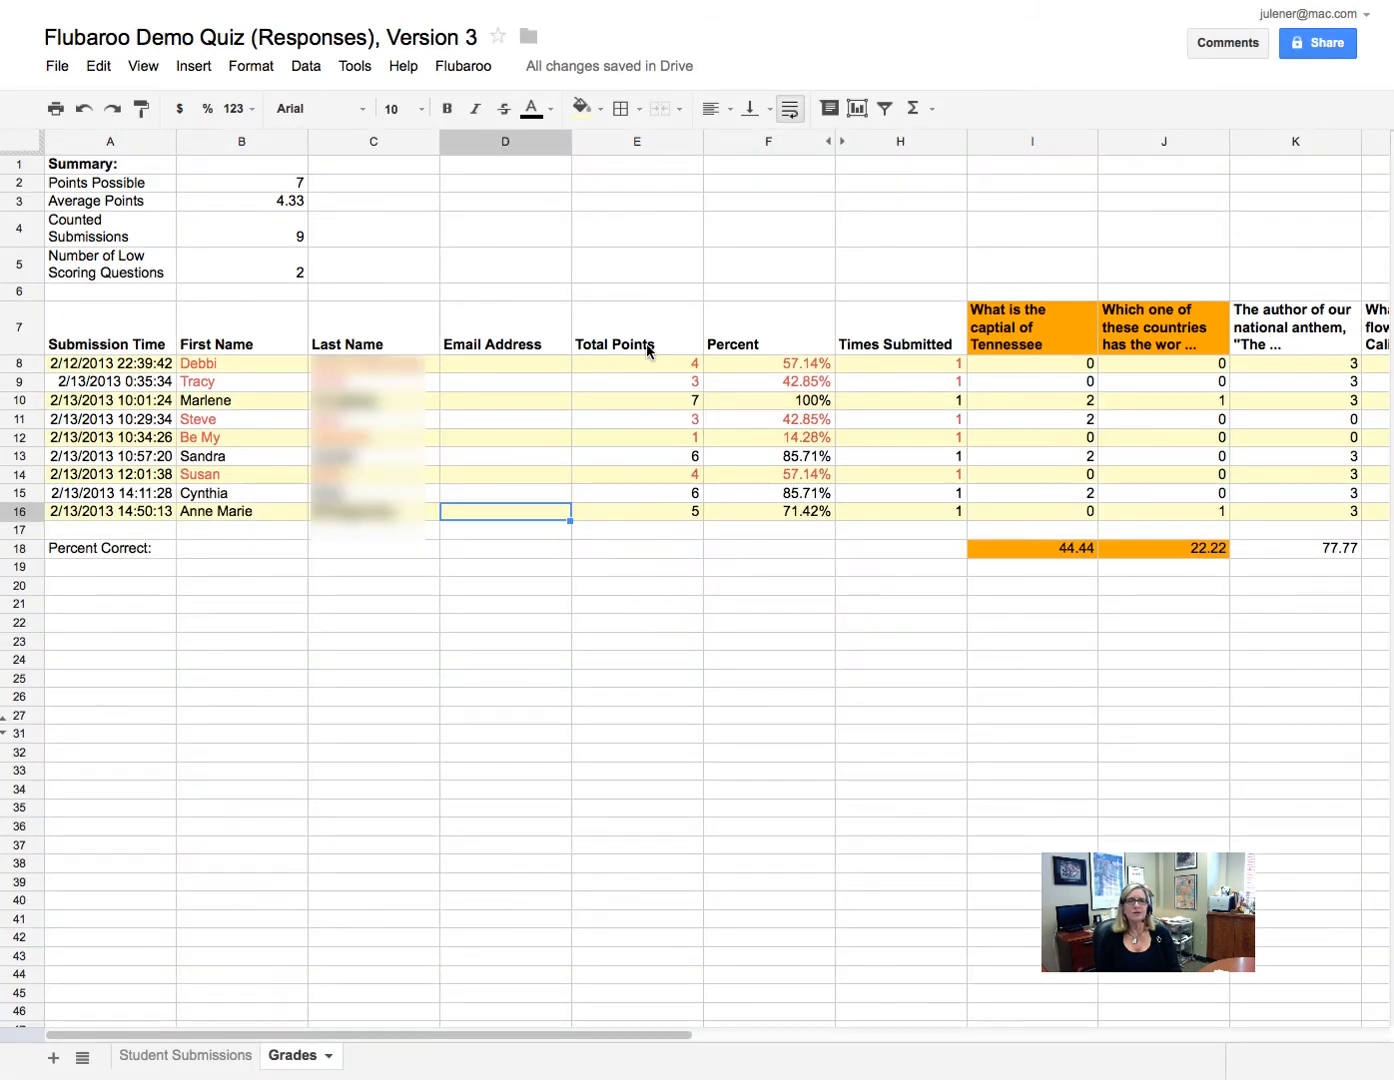